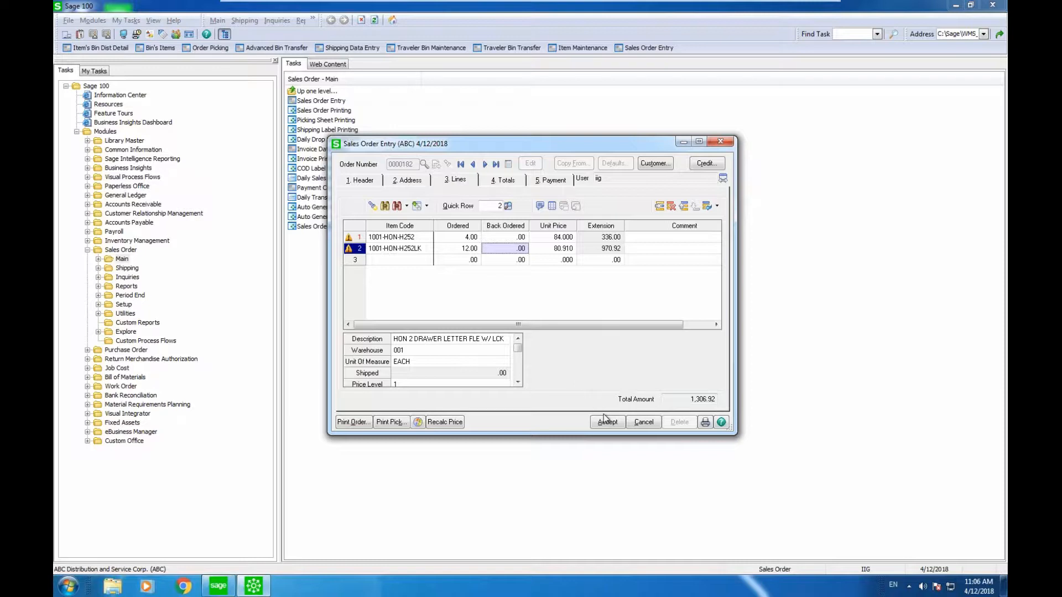
# Accept and save order 0000182, then start new order 0000183 with the next number.
pyautogui.click(605, 423)
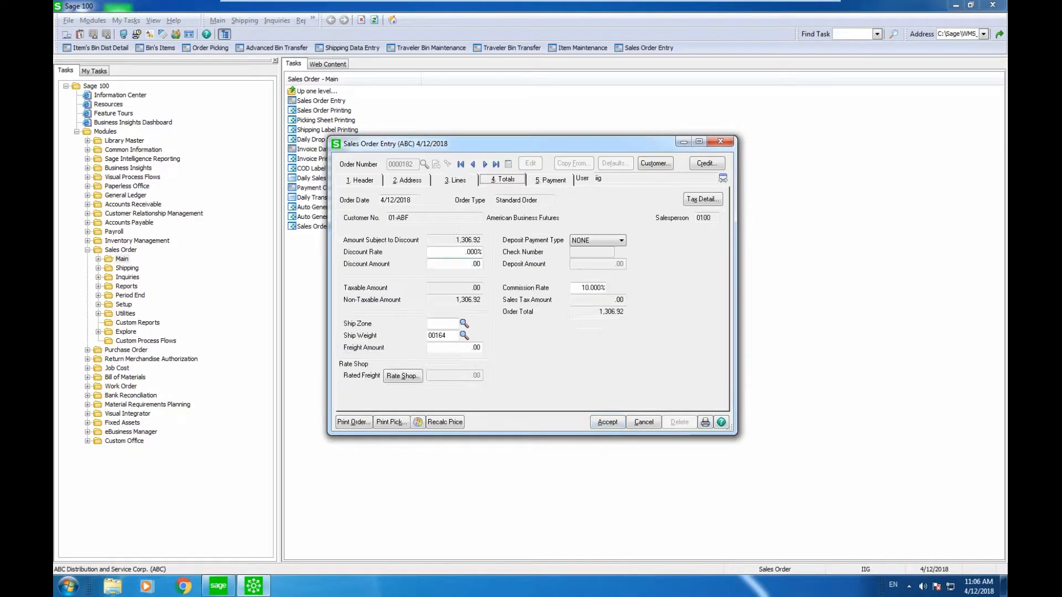
pyautogui.click(606, 422)
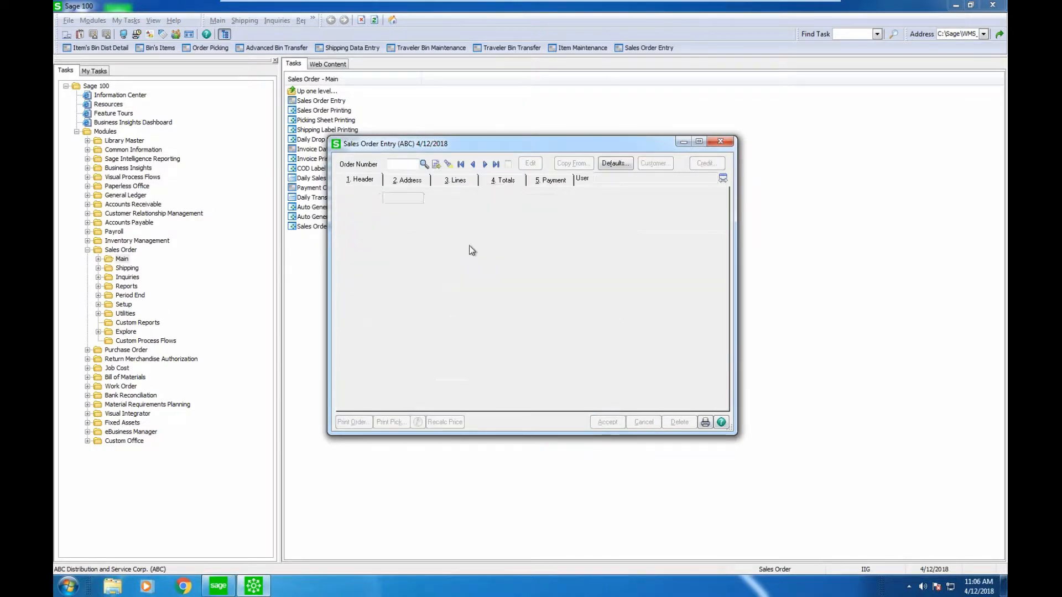
pyautogui.click(435, 165)
# Search the customer list for 01abf and select American Business Futures.
pyautogui.click(484, 213)
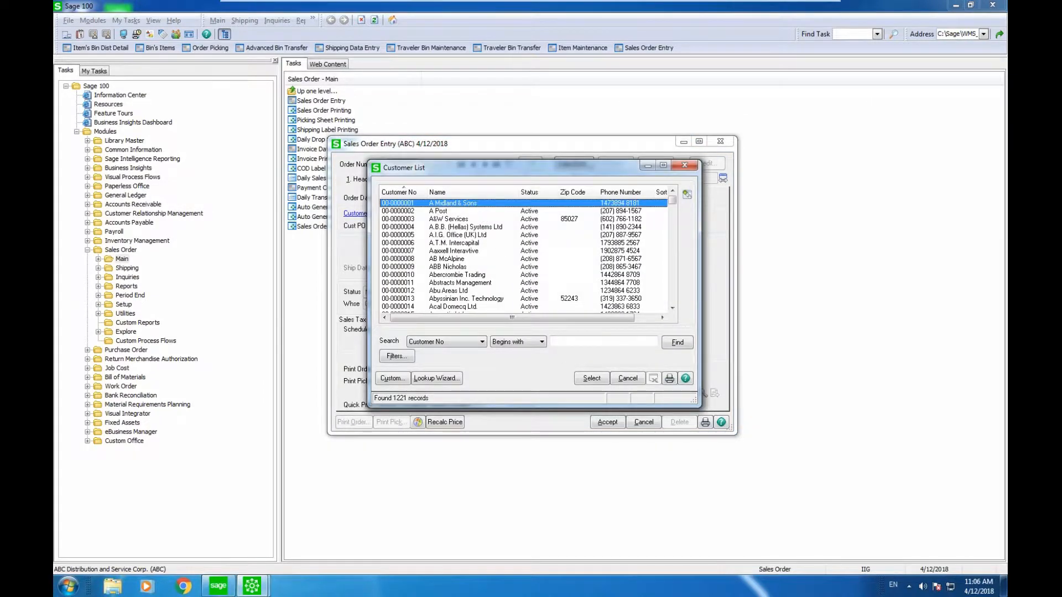
pyautogui.click(575, 341)
pyautogui.write('01ab')
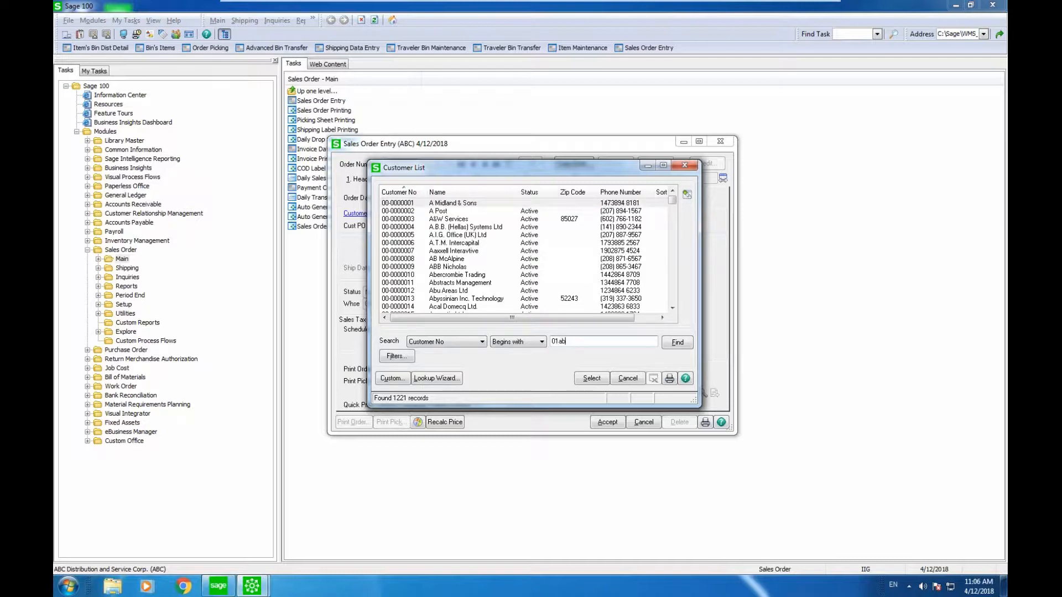
pyautogui.write('f')
pyautogui.press('Return')
pyautogui.doubleClick(495, 203)
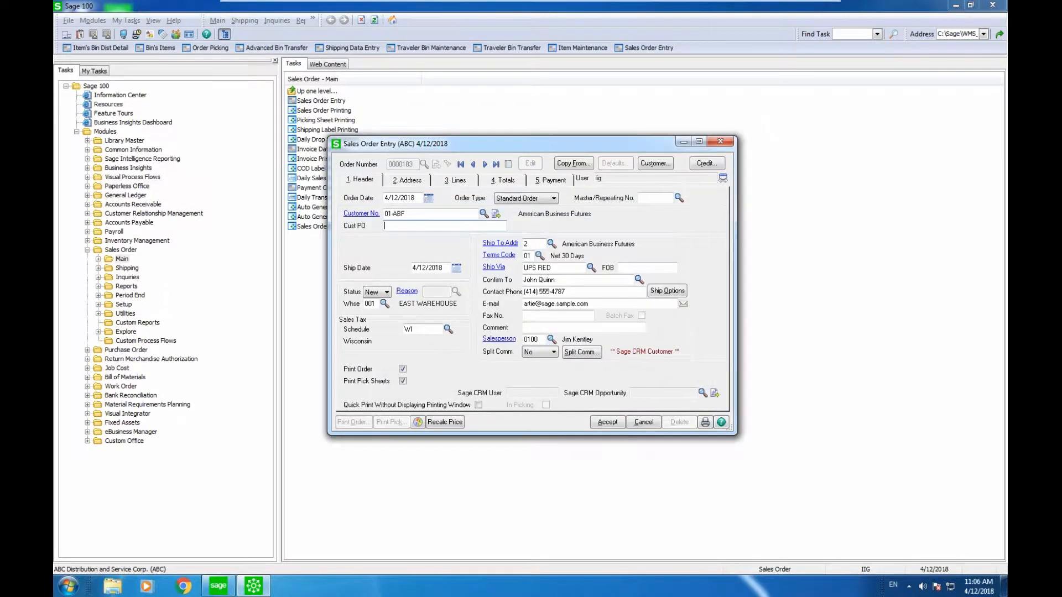
# On the Lines tab, add 24 of 1001-HON-H252 and 24 of 1001-HON-H252LK.
pyautogui.click(466, 178)
pyautogui.write('1001-HON-H252')
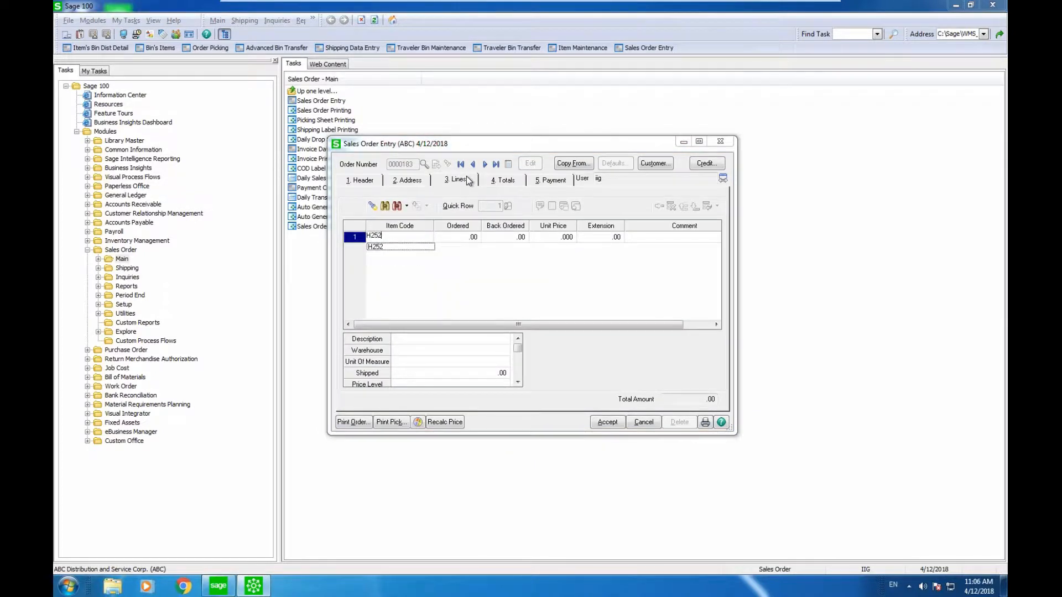
pyautogui.press('Tab')
pyautogui.write('24')
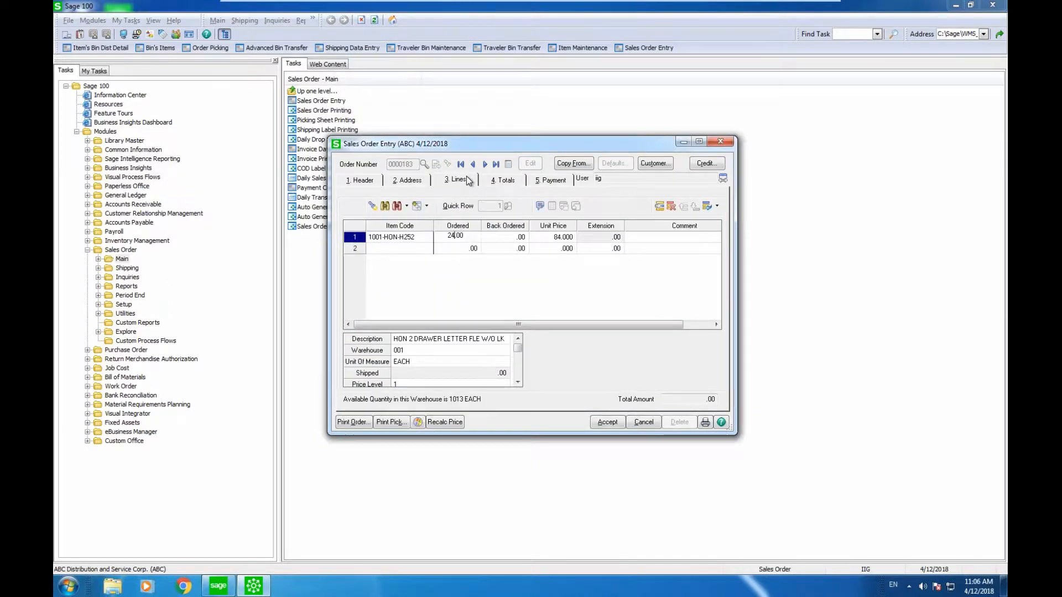
pyautogui.press('Tab')
pyautogui.press('Tab')
pyautogui.press('Tab')
pyautogui.press('Tab')
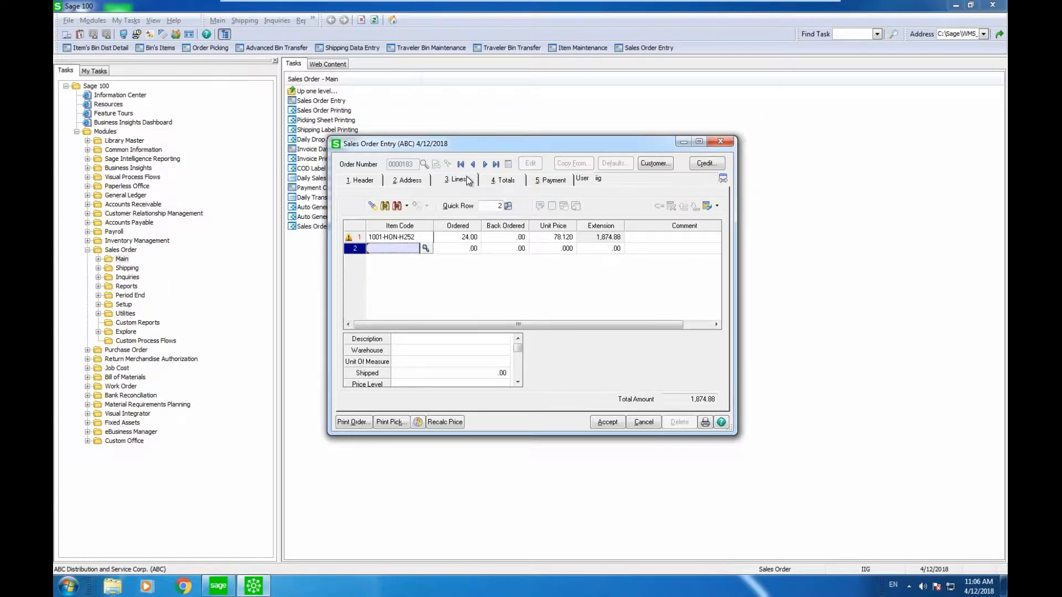
pyautogui.write('252LK')
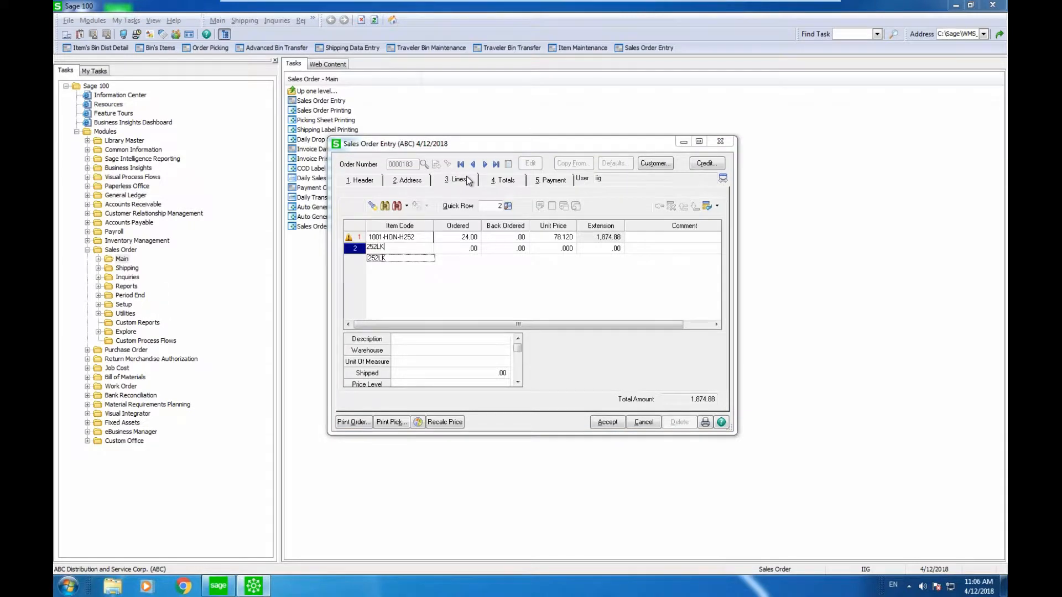
pyautogui.press('Tab')
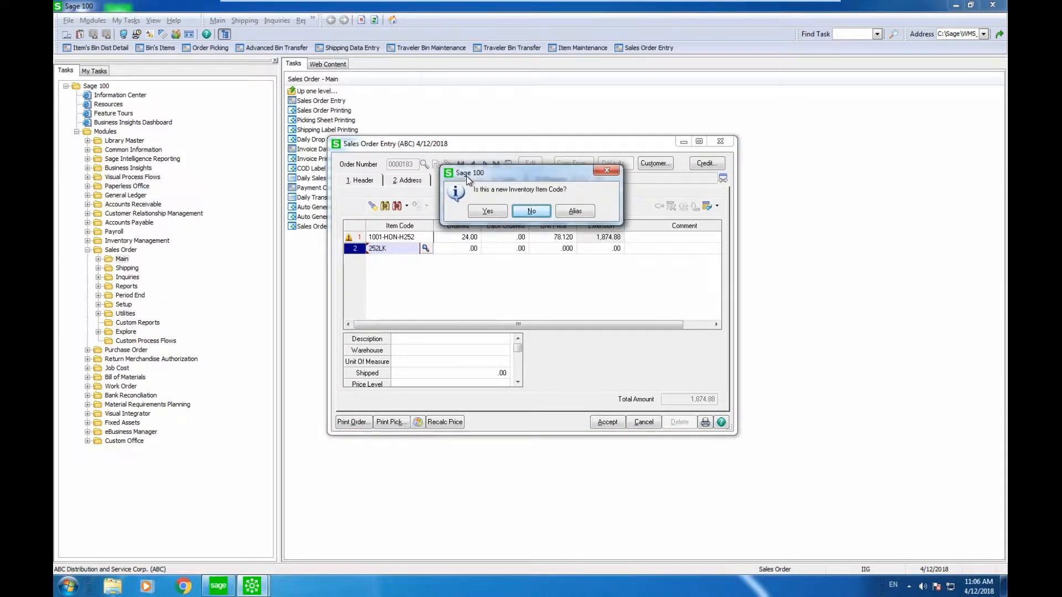
pyautogui.click(531, 211)
pyautogui.write('H25')
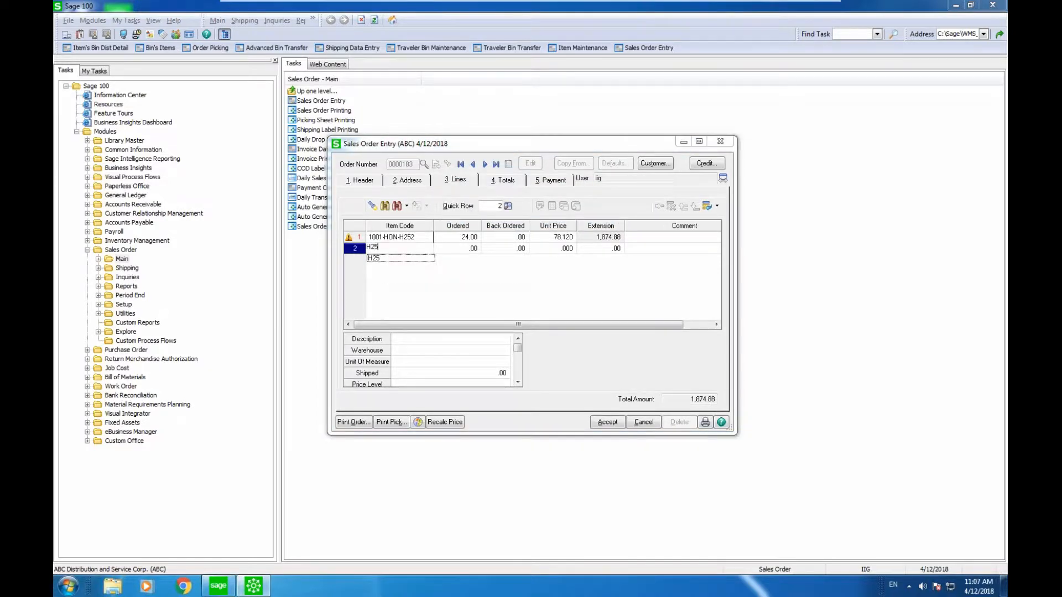
pyautogui.write('2')
pyautogui.write('LK')
pyautogui.press('Tab')
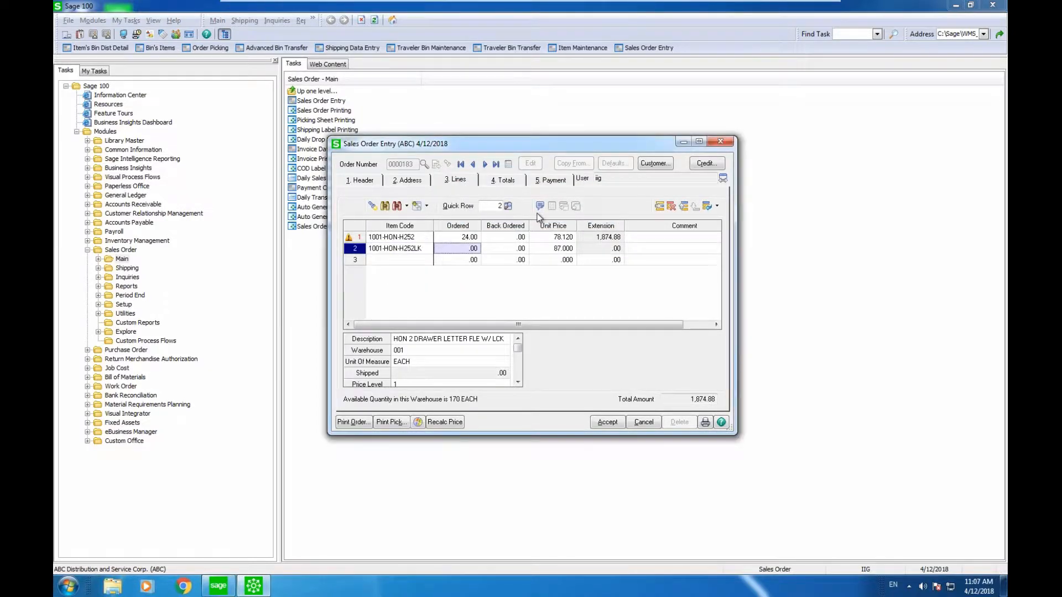
pyautogui.write('24')
pyautogui.press('Tab')
pyautogui.press('Tab')
pyautogui.press('Tab')
pyautogui.press('Tab')
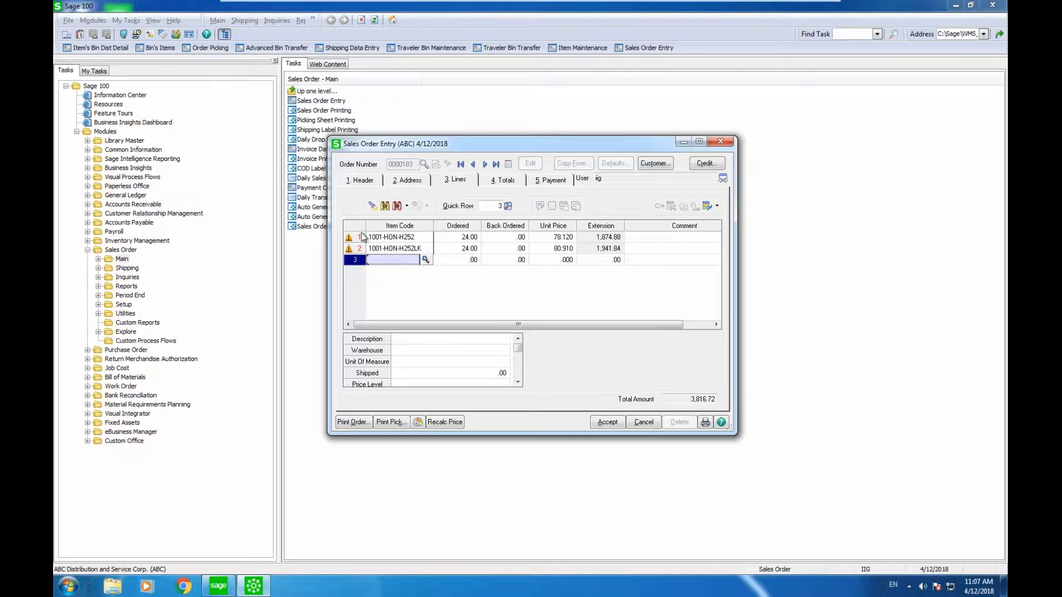
# Auto-distribute the 24 units of 1001-HON-H252LK to bin A-100-10.
pyautogui.click(420, 249)
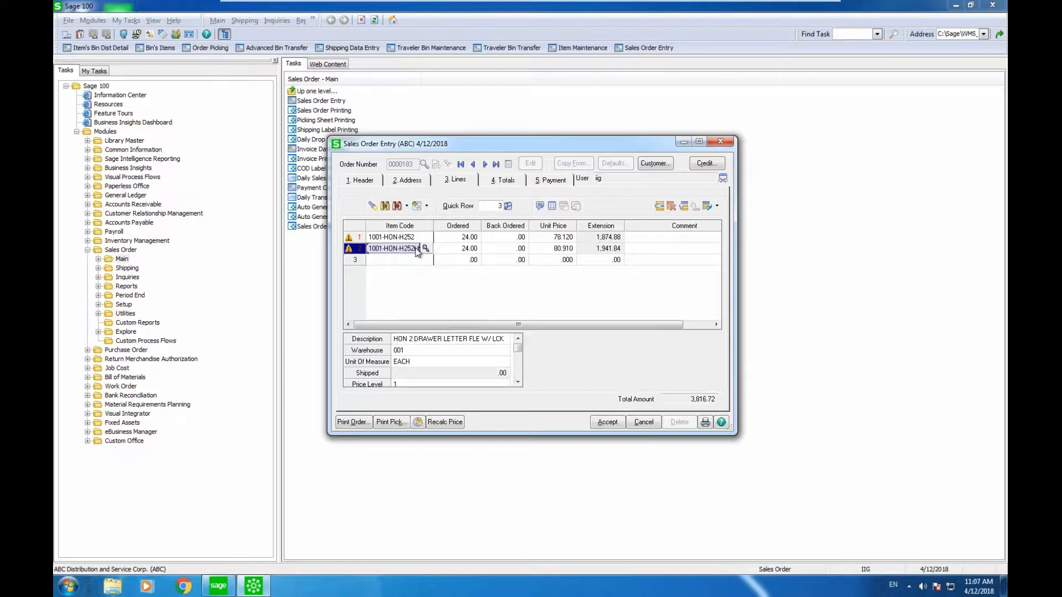
pyautogui.click(540, 205)
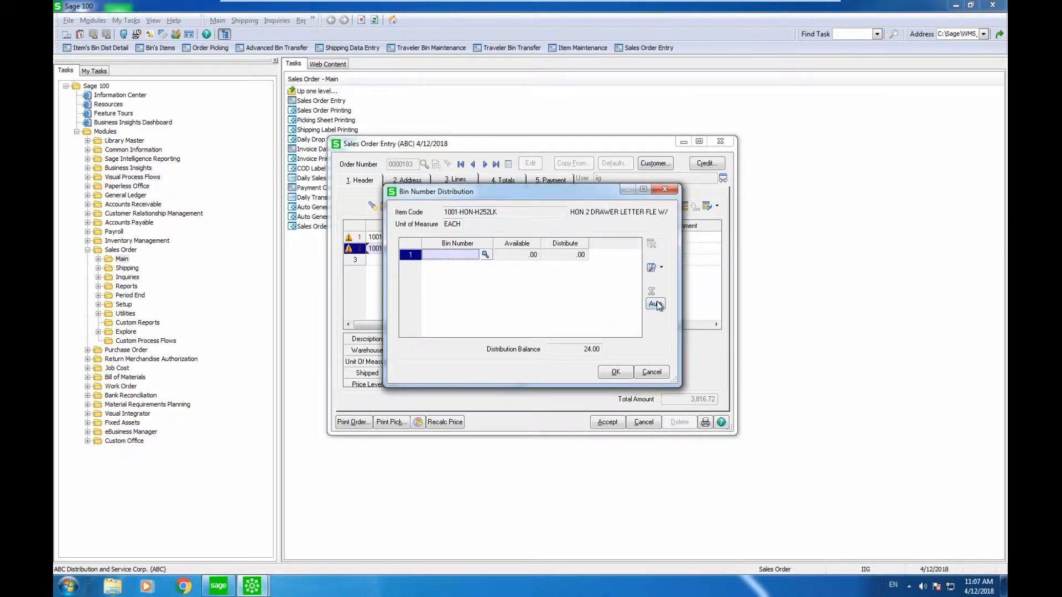
pyautogui.click(655, 303)
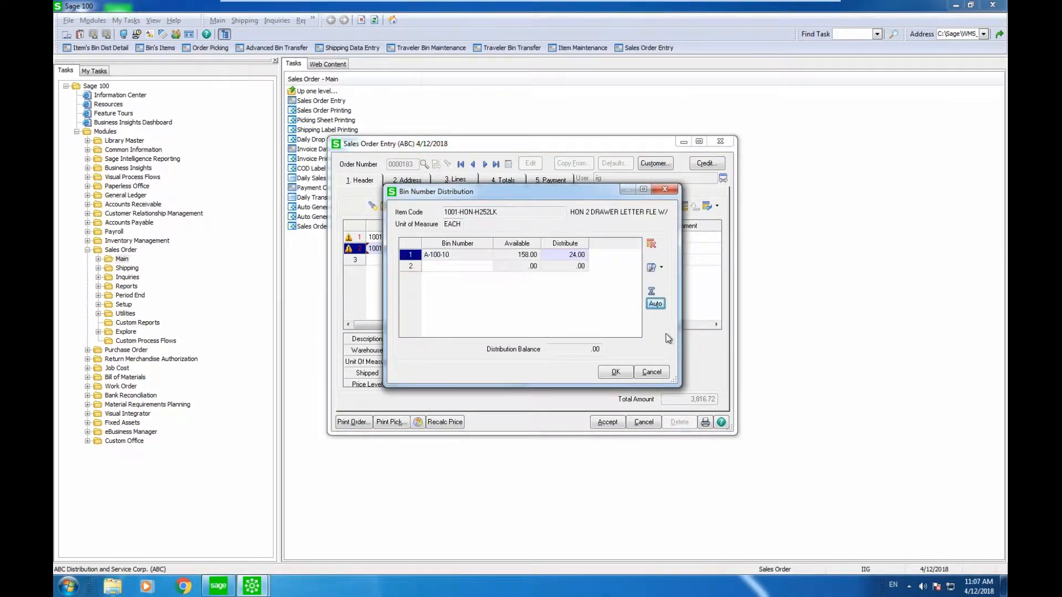
pyautogui.click(615, 372)
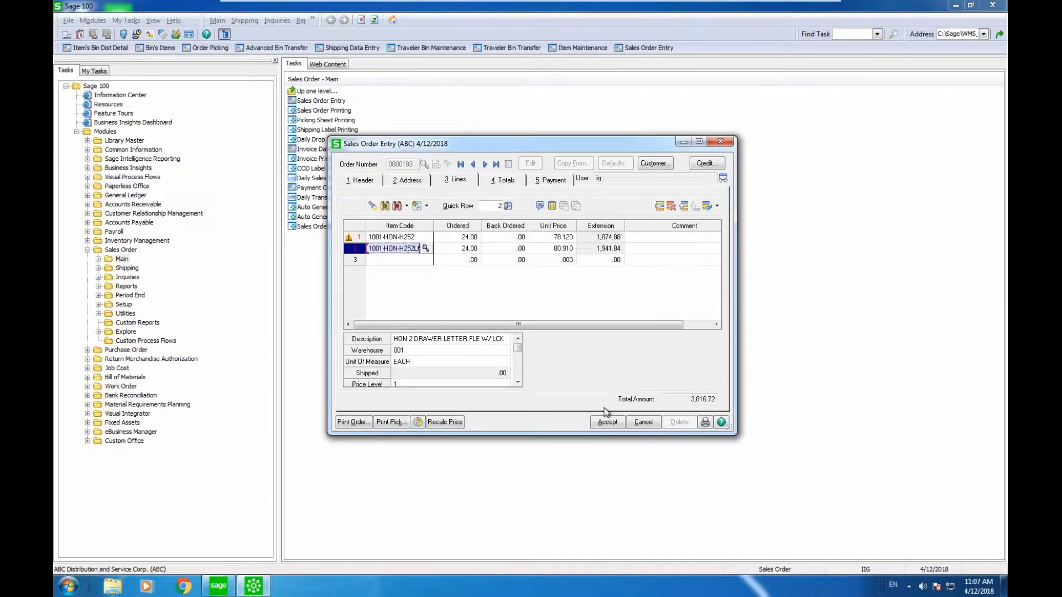
# Save order 0000183 and preview its picking sheet with auto bin distribution and refresh enabled.
pyautogui.click(389, 423)
pyautogui.click(511, 210)
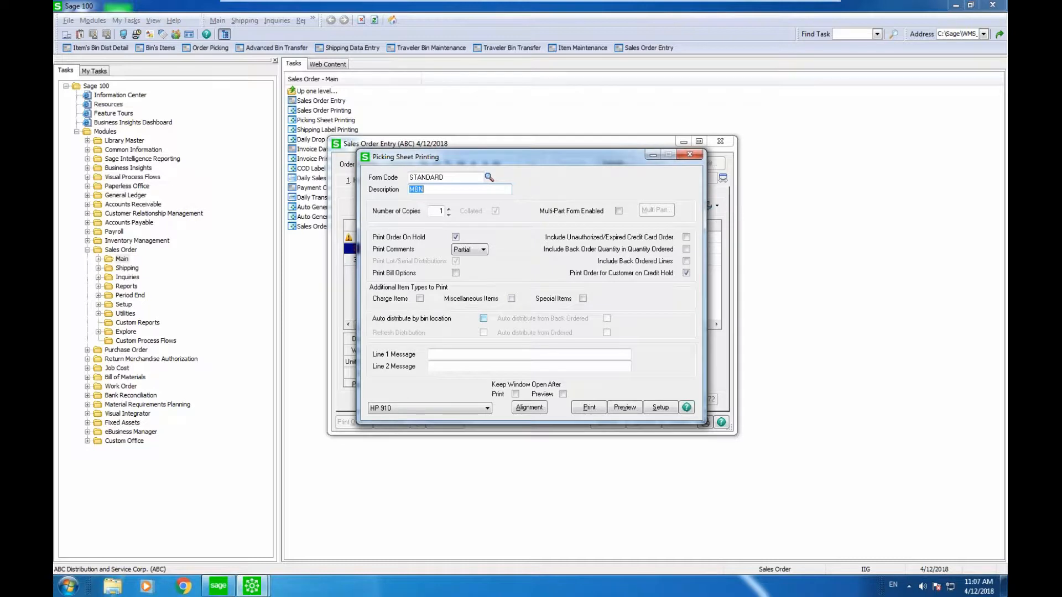
pyautogui.click(483, 319)
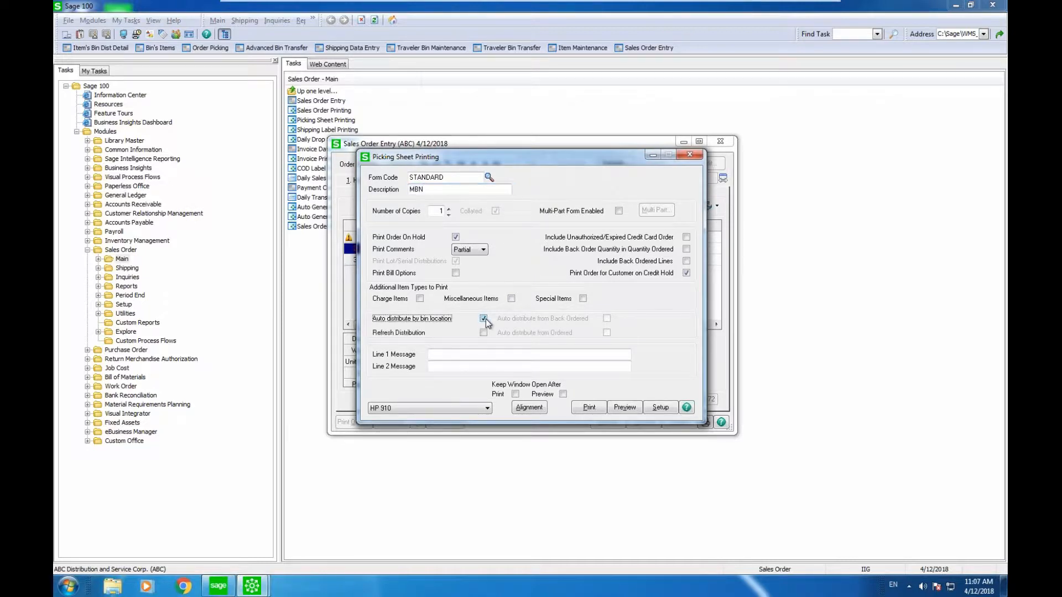
pyautogui.click(484, 333)
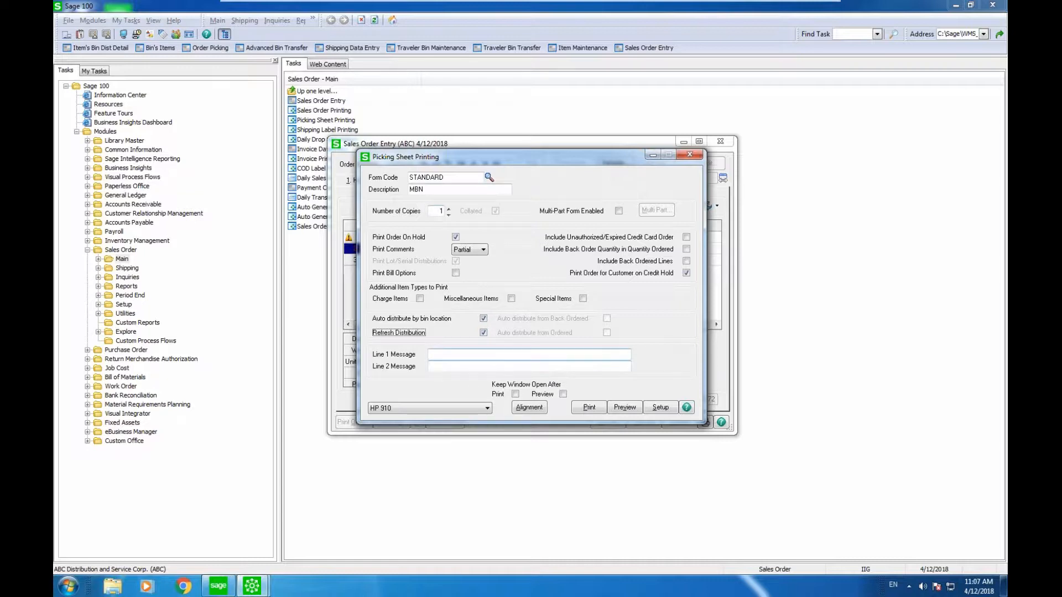
pyautogui.click(483, 319)
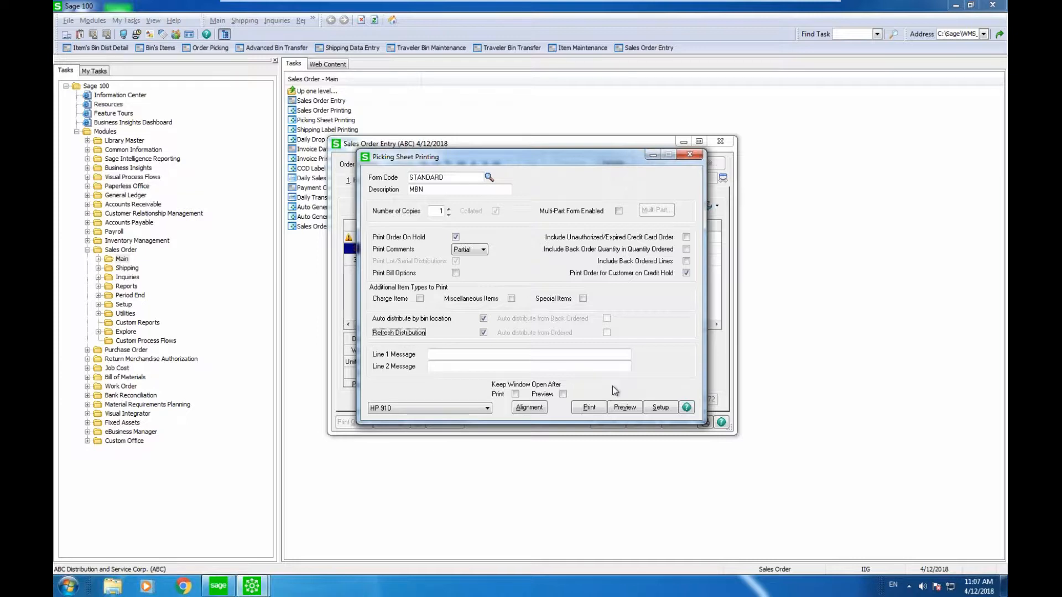
pyautogui.click(623, 409)
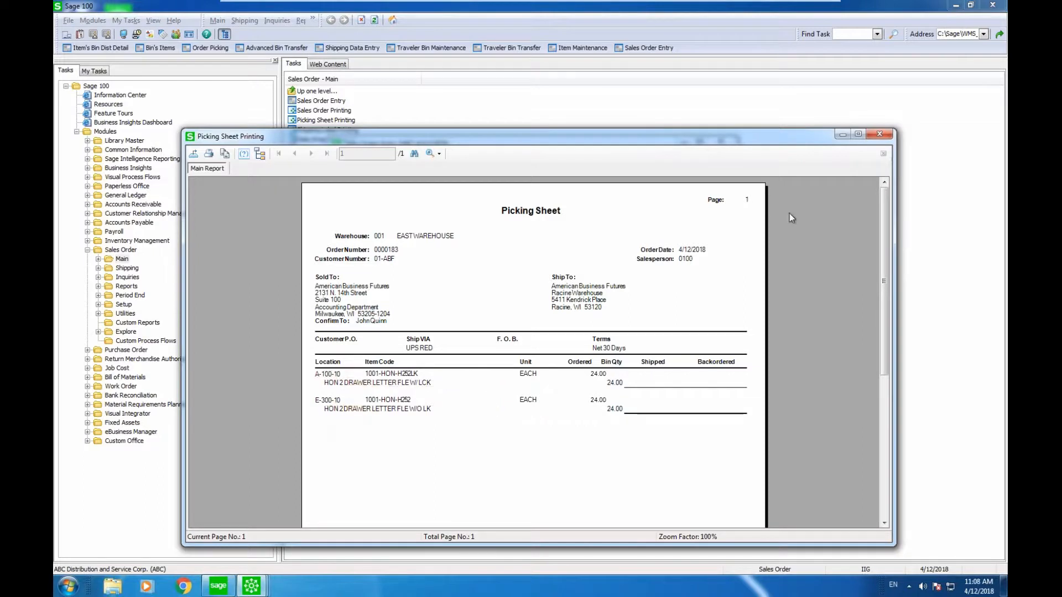
pyautogui.click(883, 135)
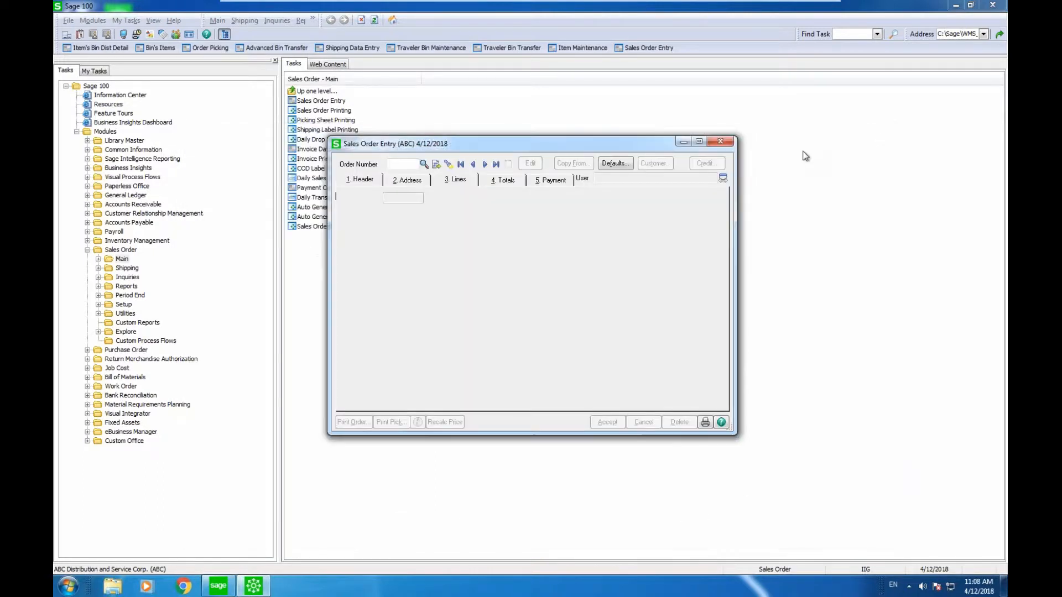
# Close Sales Order Entry and open Item Bin Distribution Detail, accepting the accounting date.
pyautogui.click(720, 141)
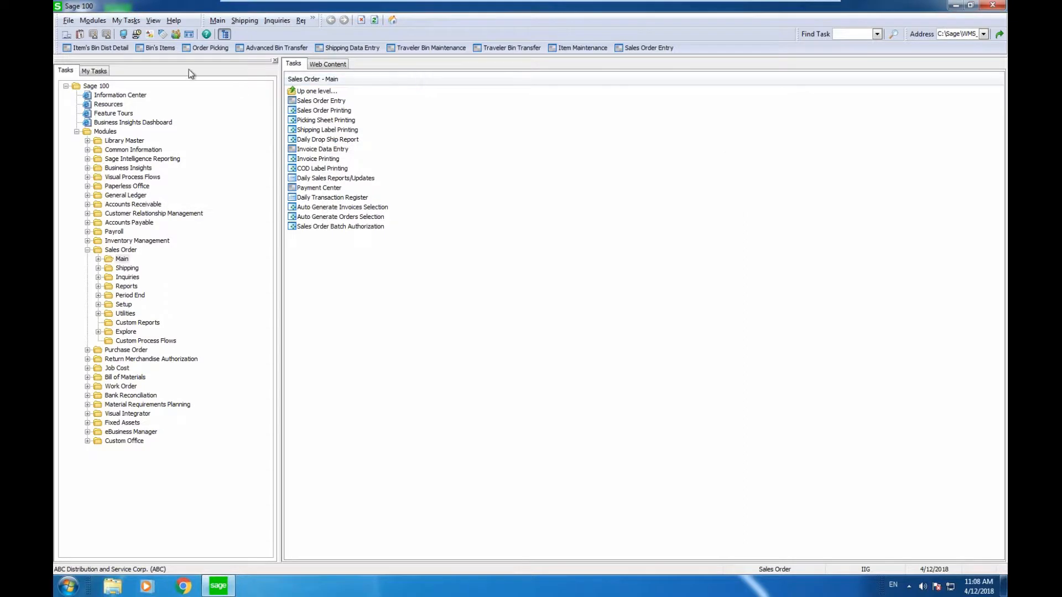
pyautogui.click(110, 49)
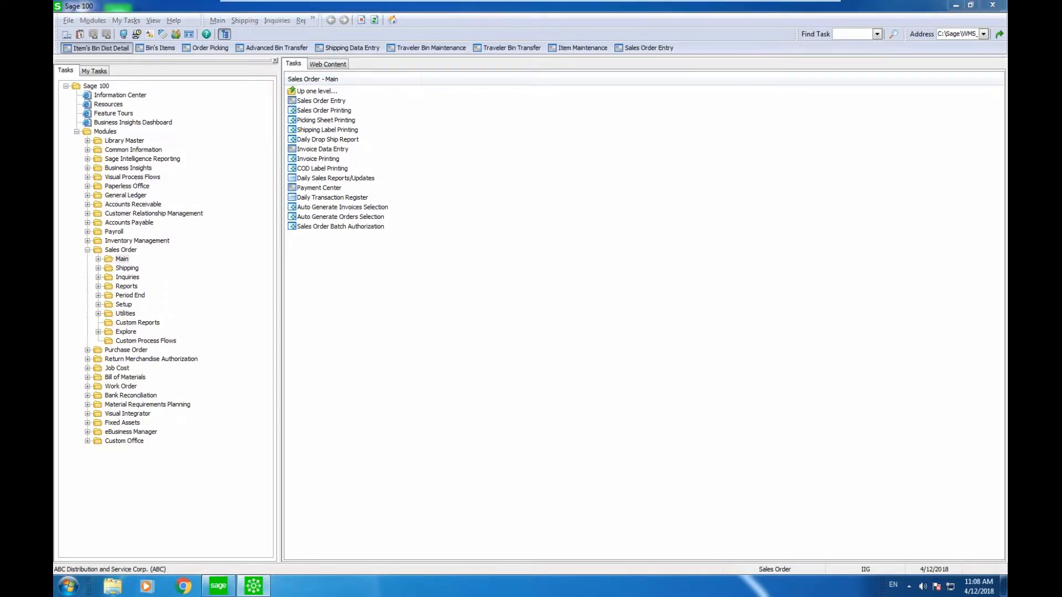
pyautogui.press('Return')
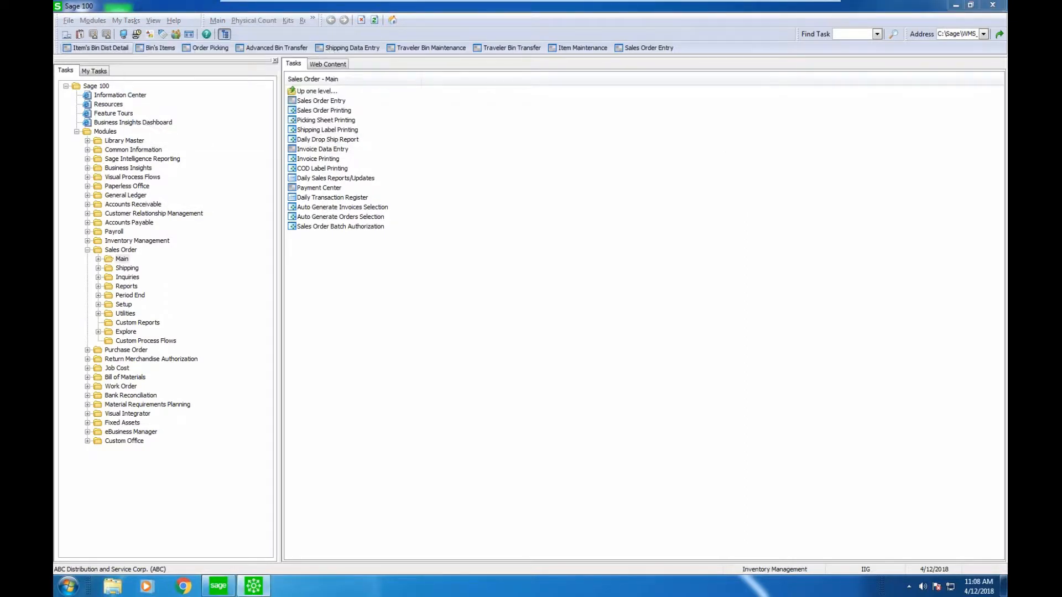
# Review 1001-HON-H252's bins in warehouse 001: 52 committed, 38 from E-300-10.
pyautogui.write('001')
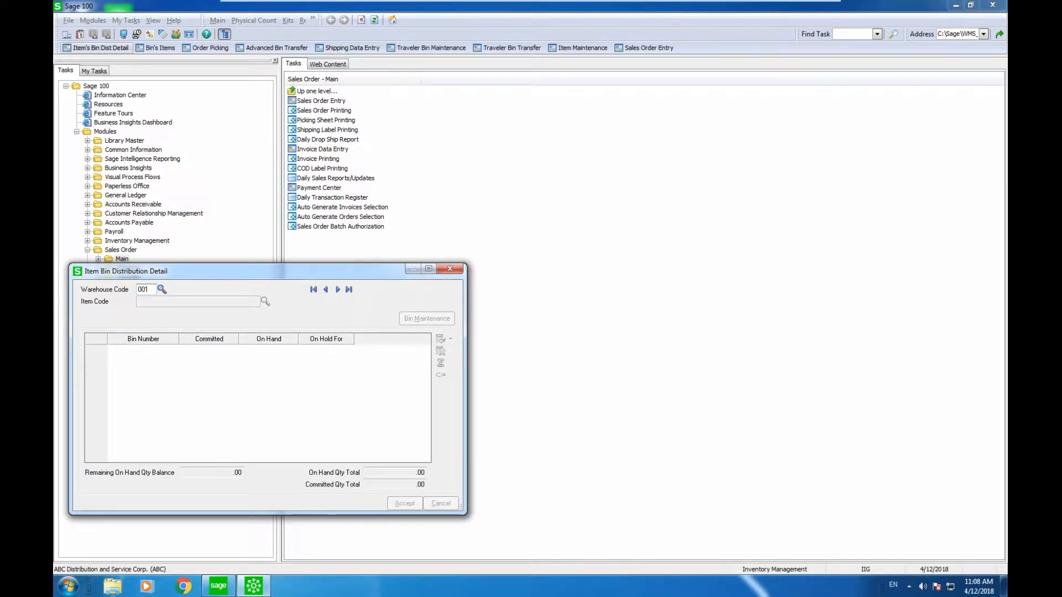
pyautogui.press('Tab')
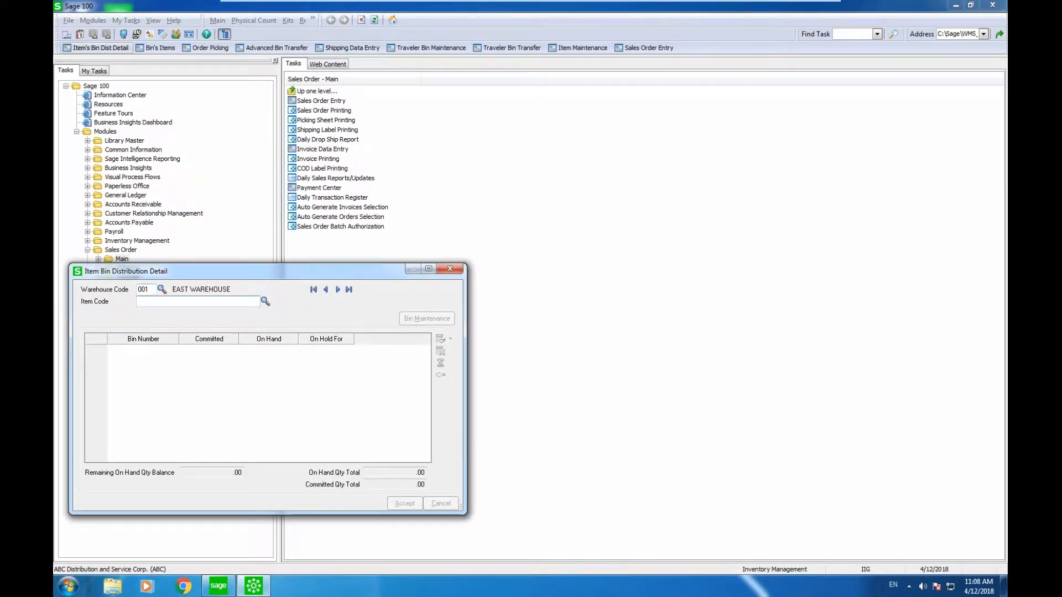
pyautogui.click(265, 301)
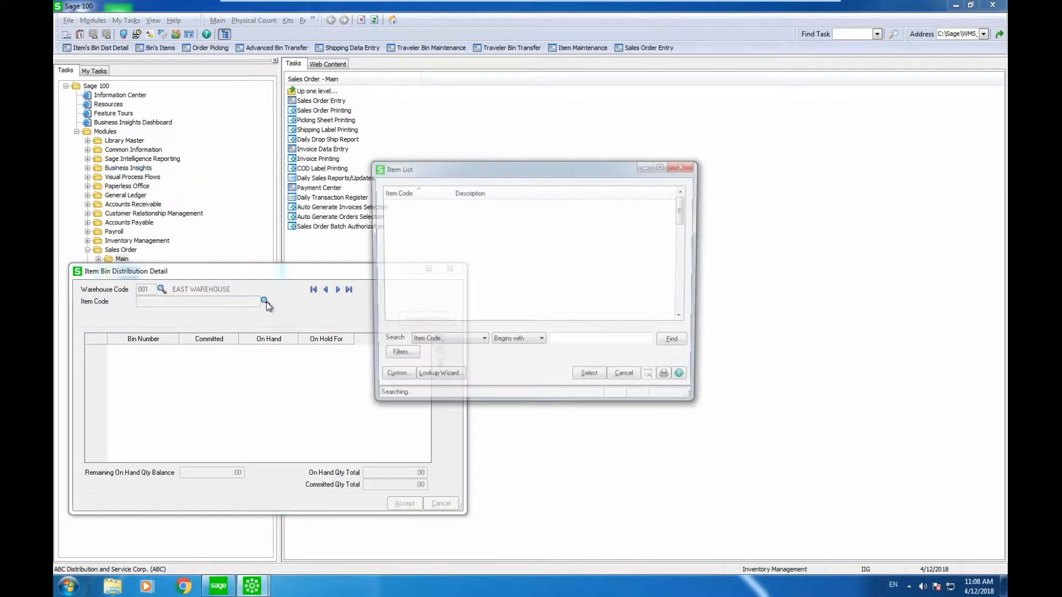
pyautogui.press('Return')
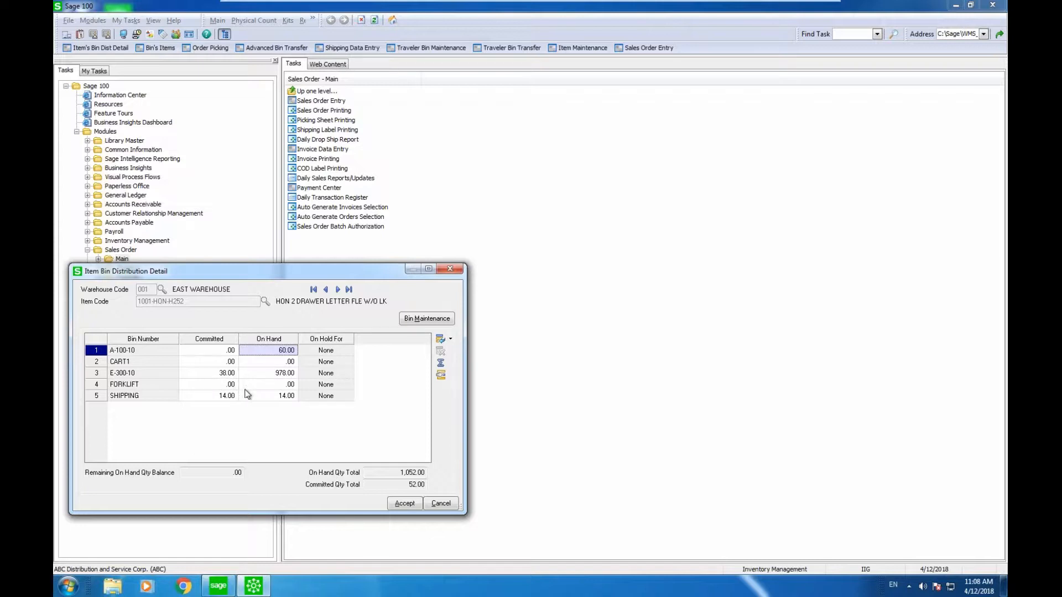
pyautogui.click(402, 503)
pyautogui.click(449, 269)
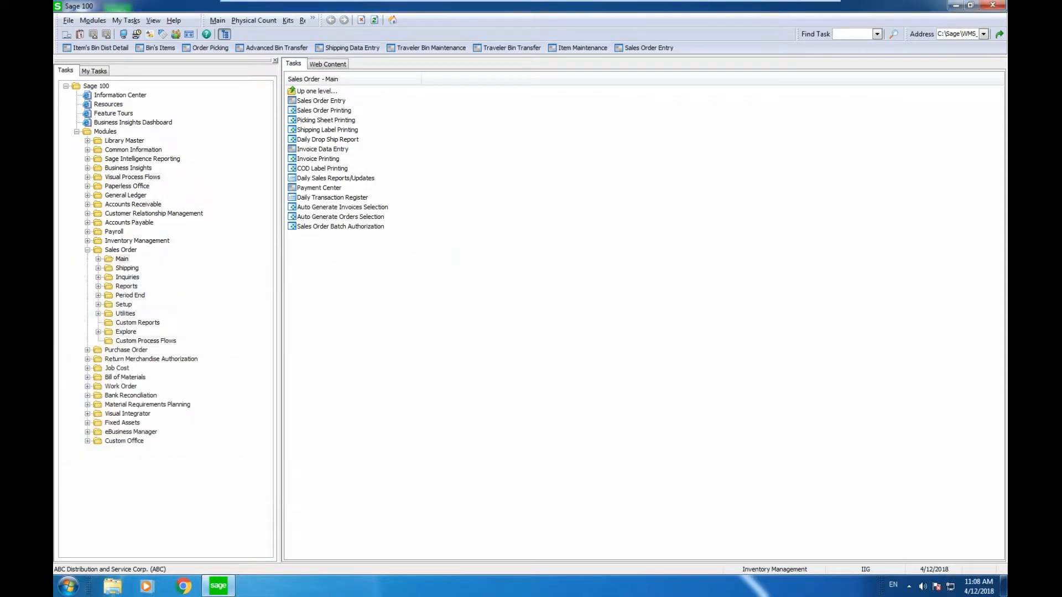
pyautogui.click(161, 48)
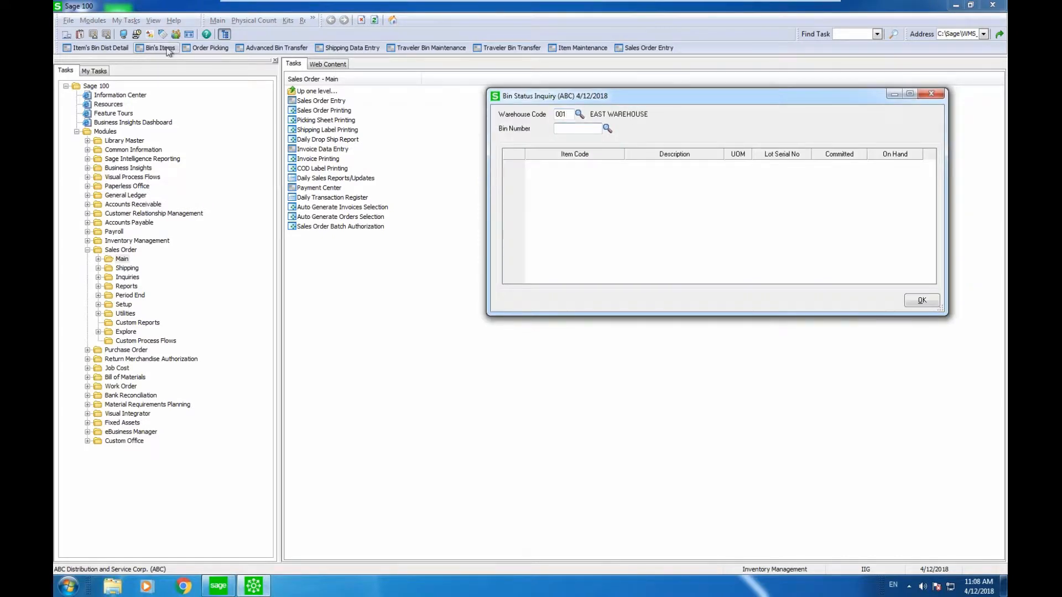
pyautogui.click(610, 128)
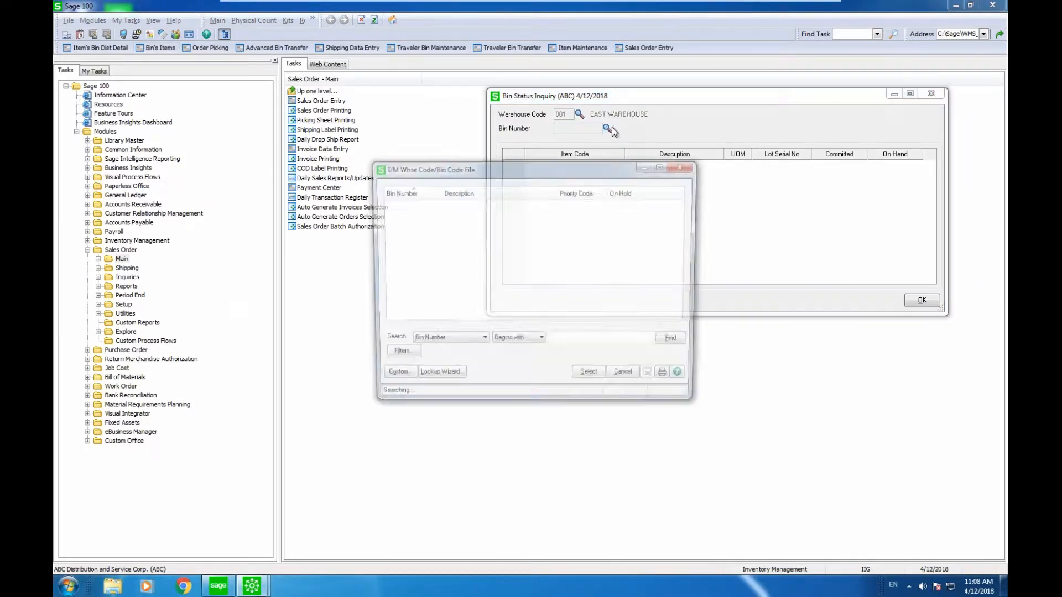
pyautogui.click(589, 377)
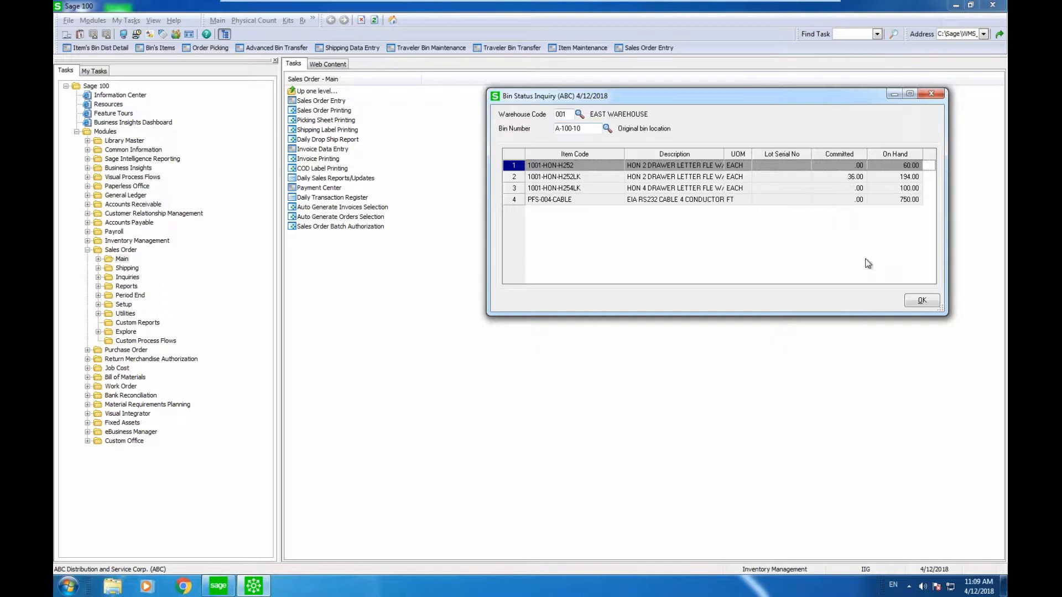
pyautogui.click(919, 304)
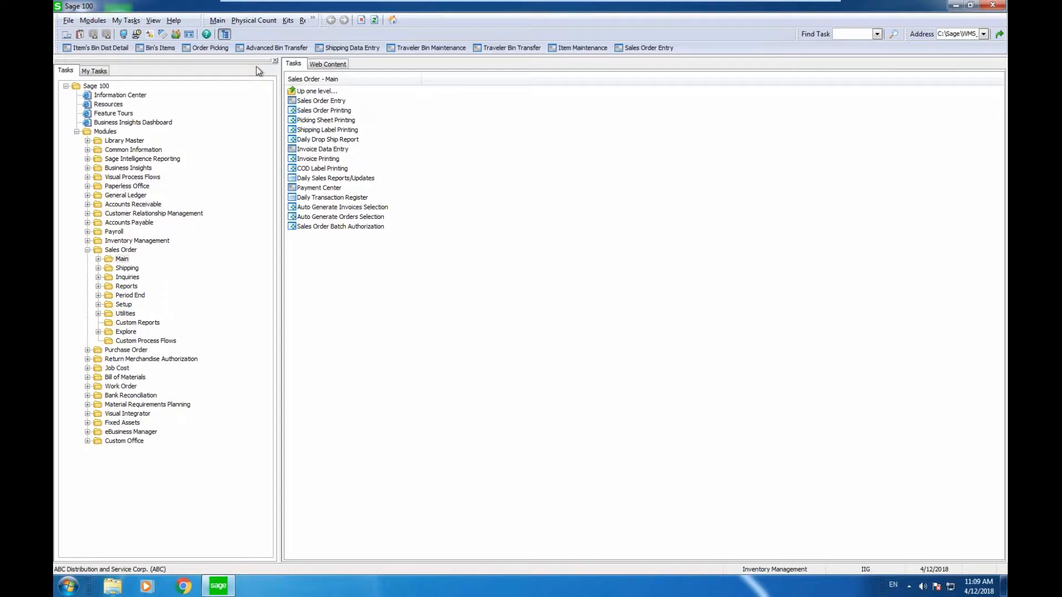
# In Order Picking, set warehouse 001 and forklift bin FORKLIFT.
pyautogui.click(224, 48)
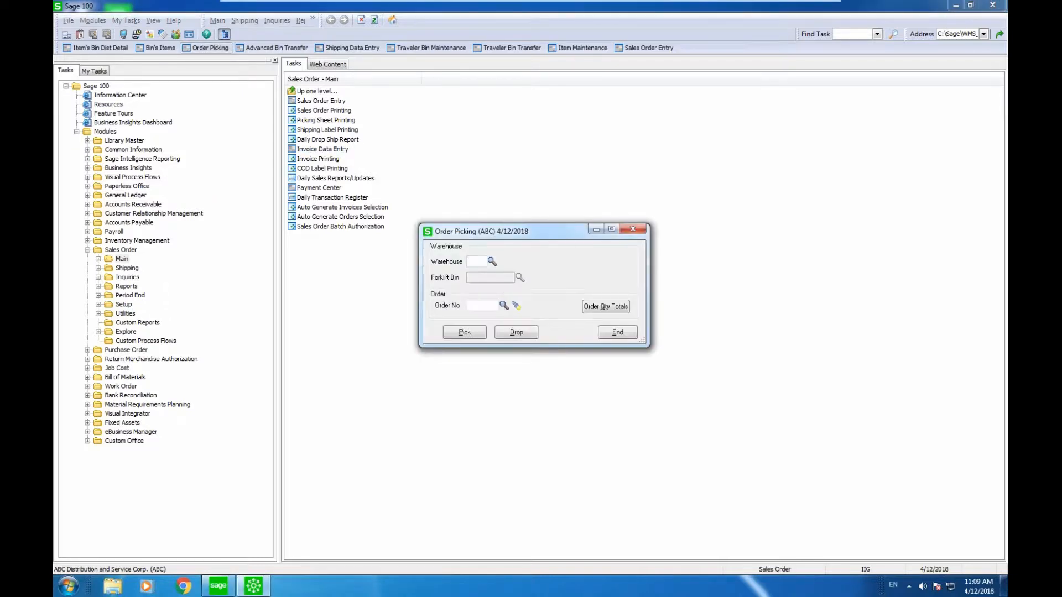
pyautogui.write('001')
pyautogui.press('Tab')
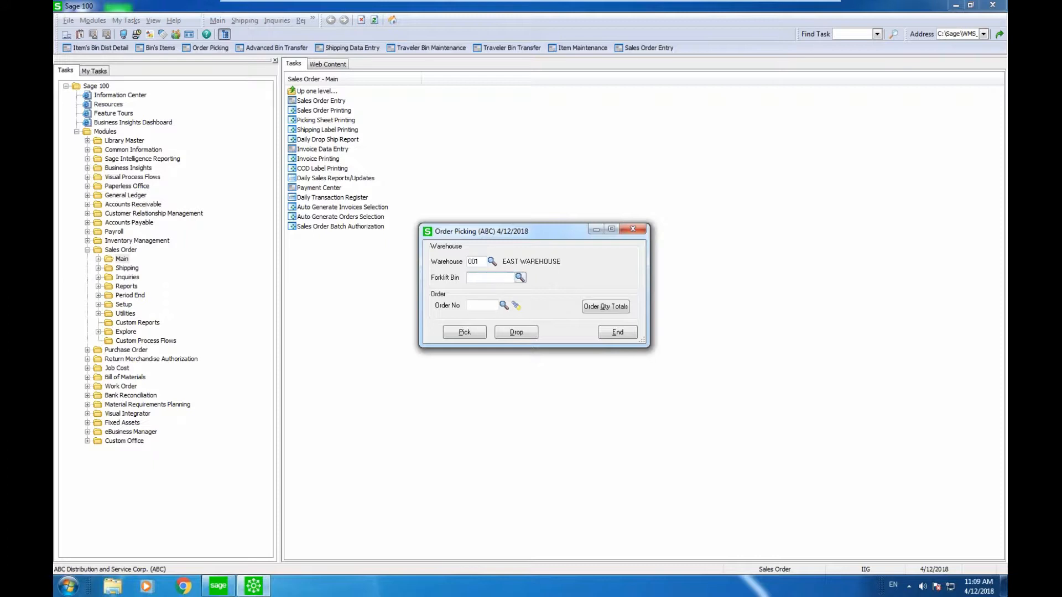
pyautogui.click(520, 277)
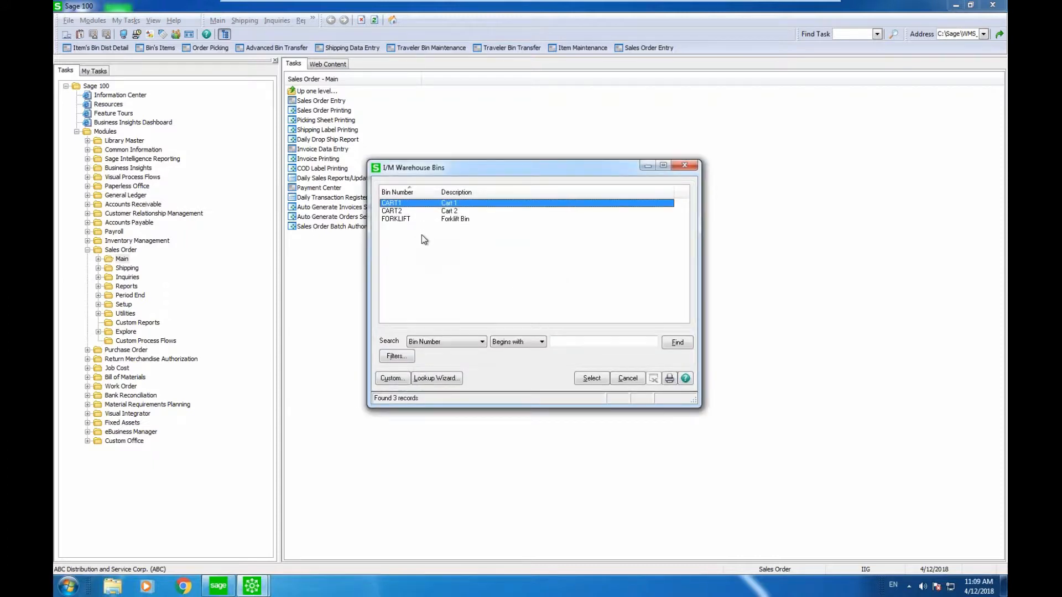
pyautogui.doubleClick(432, 219)
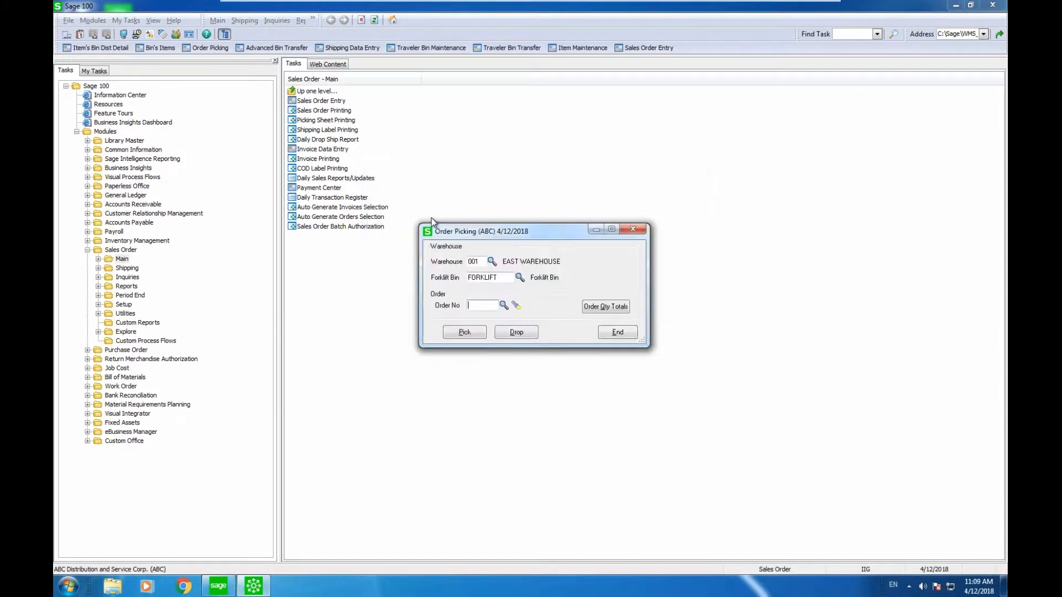
# Select order 0000183 from the sorted order list and start picking it.
pyautogui.click(503, 306)
pyautogui.click(406, 191)
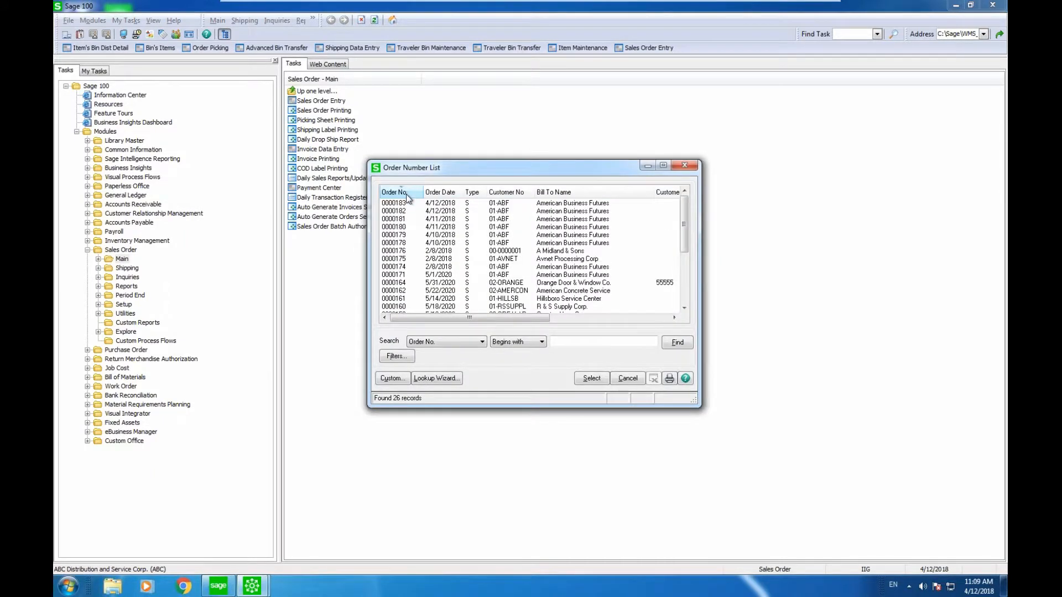
pyautogui.doubleClick(405, 207)
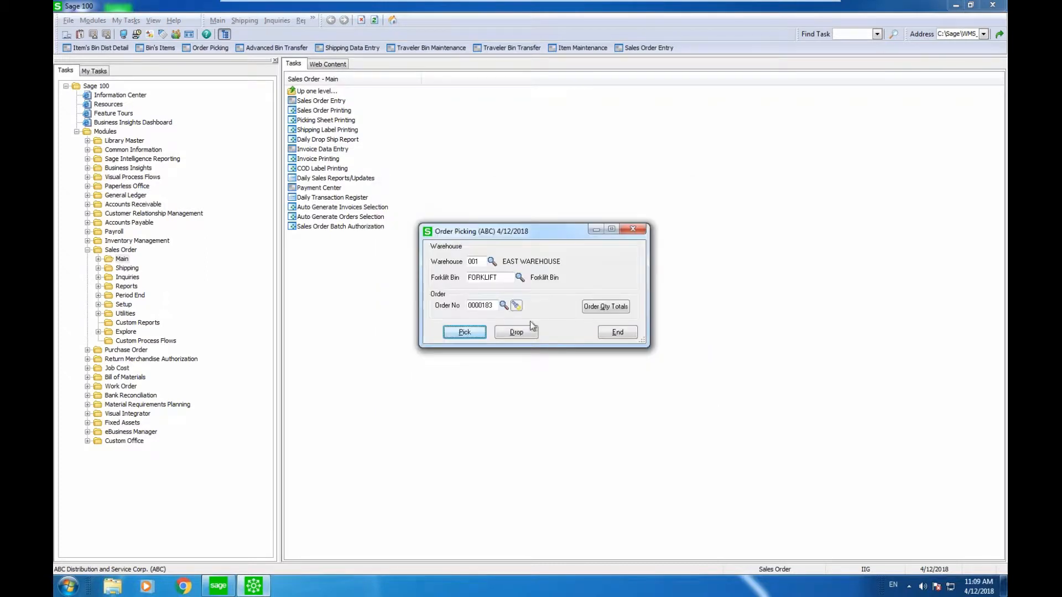
pyautogui.click(468, 333)
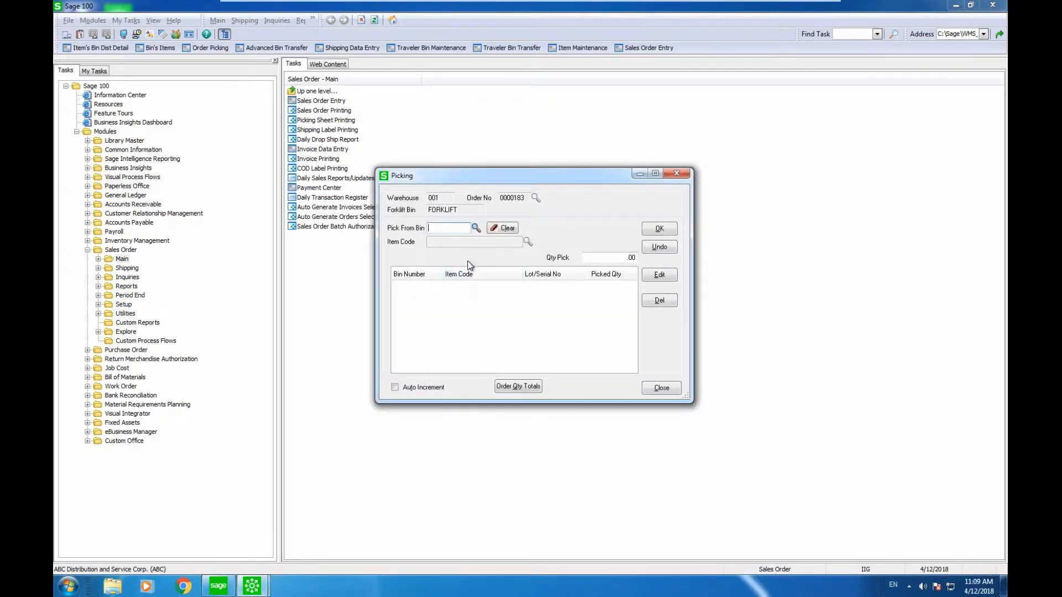
# Pick 24 of 1001-HON-H252LK from bin A-100-10.
pyautogui.click(475, 229)
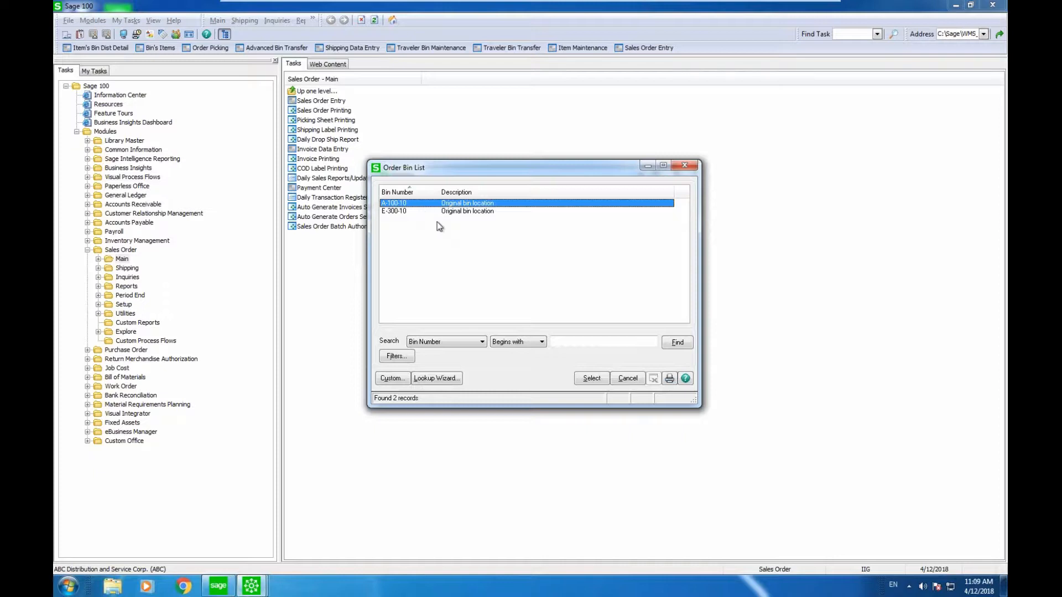
pyautogui.click(591, 378)
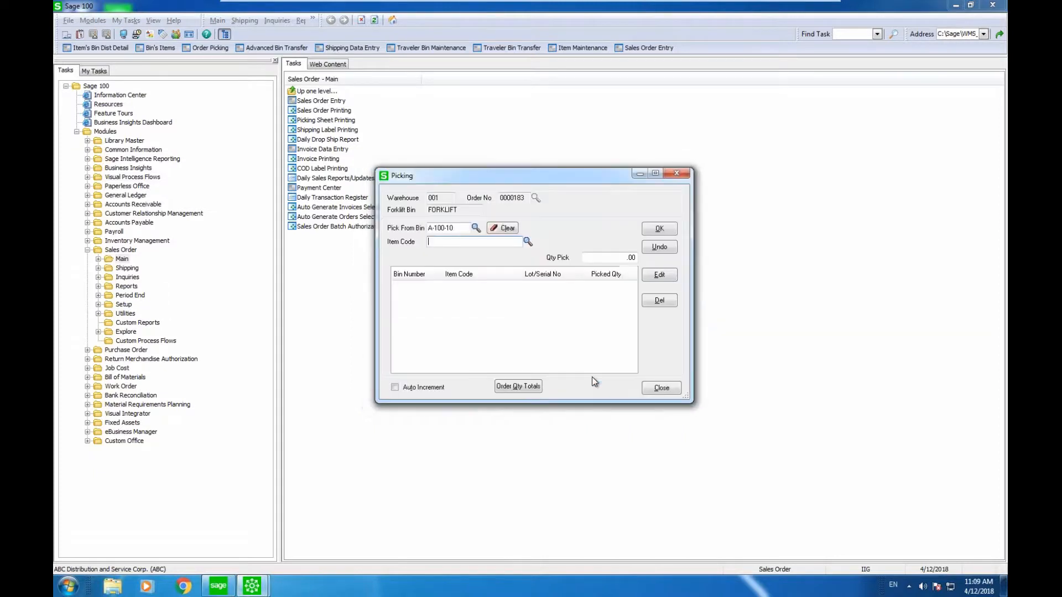
pyautogui.click(528, 242)
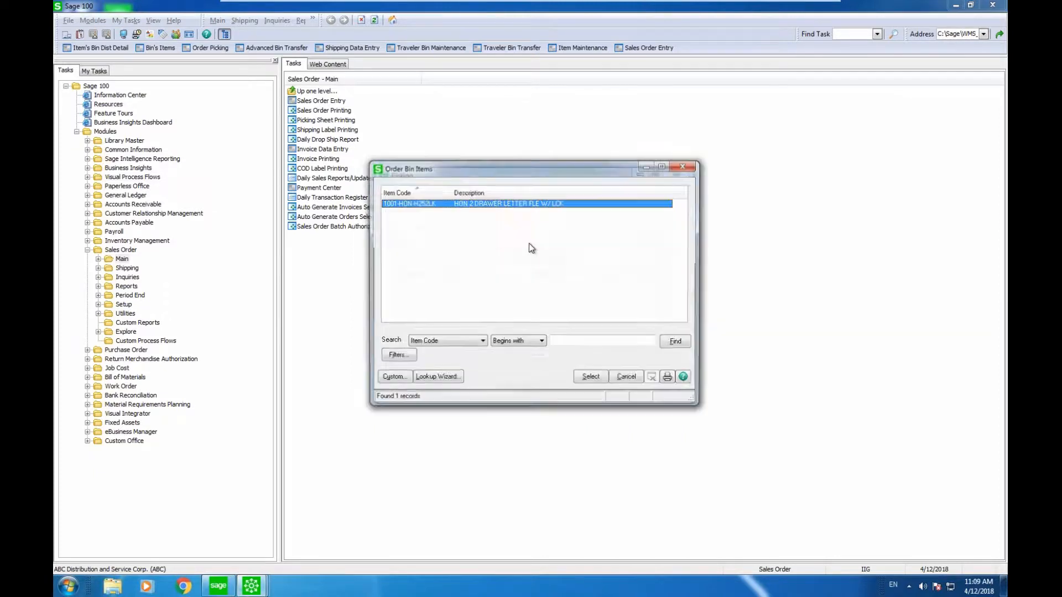
pyautogui.click(587, 379)
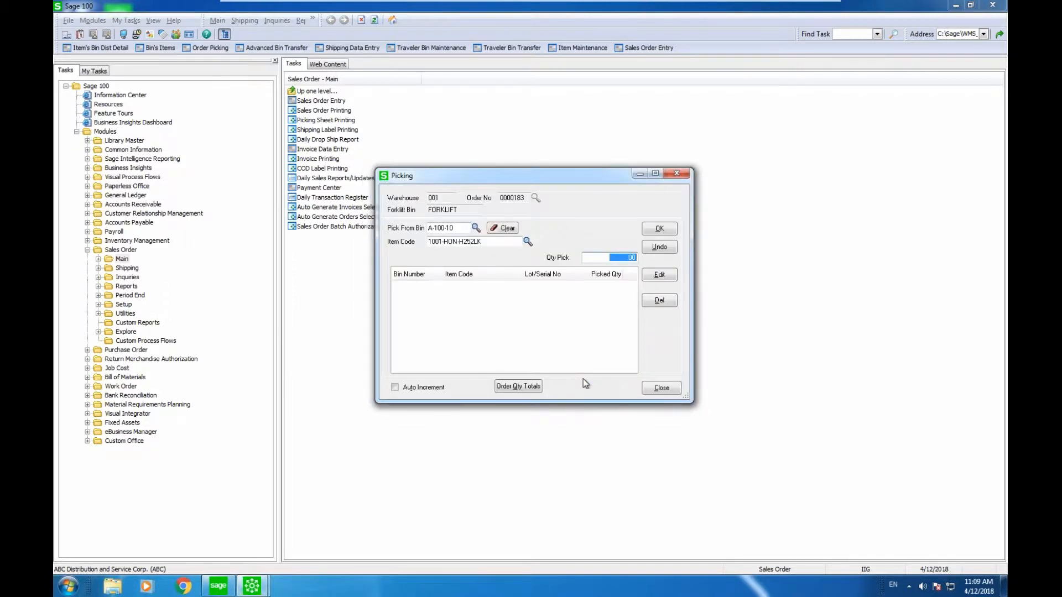
pyautogui.click(530, 390)
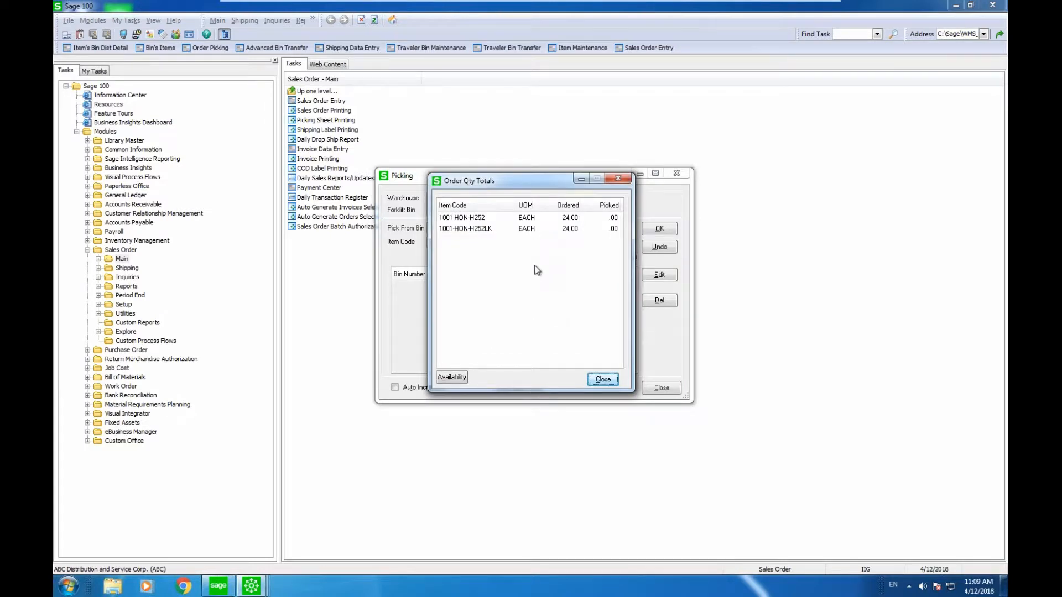
pyautogui.click(602, 379)
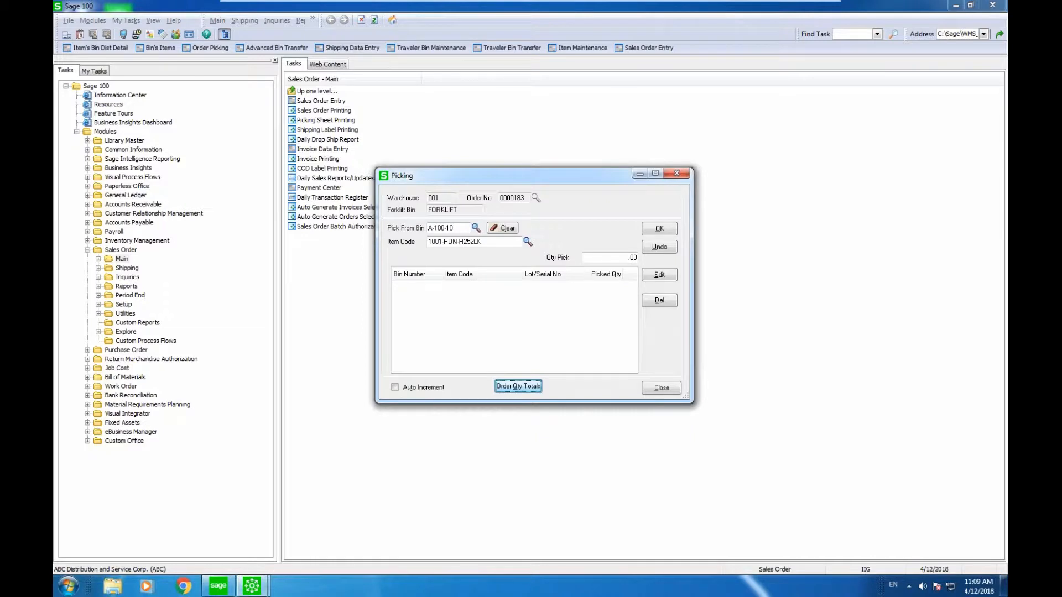
pyautogui.doubleClick(619, 258)
pyautogui.write('24')
pyautogui.press('Return')
pyautogui.press('Return')
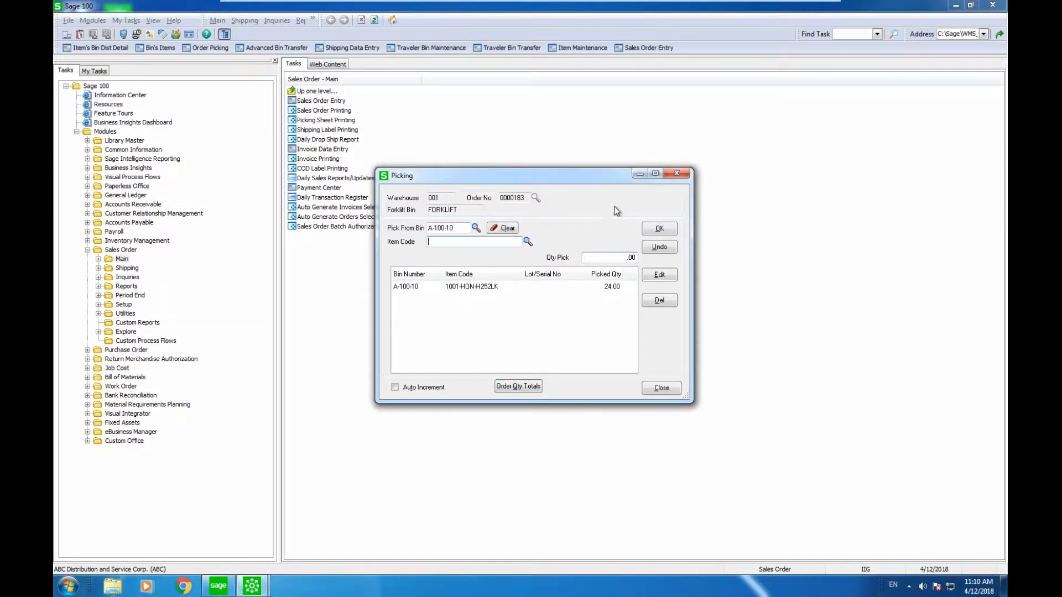
# Pick 24 of 1001-HON-H252 from bin E-300-10 and close Picking.
pyautogui.click(475, 228)
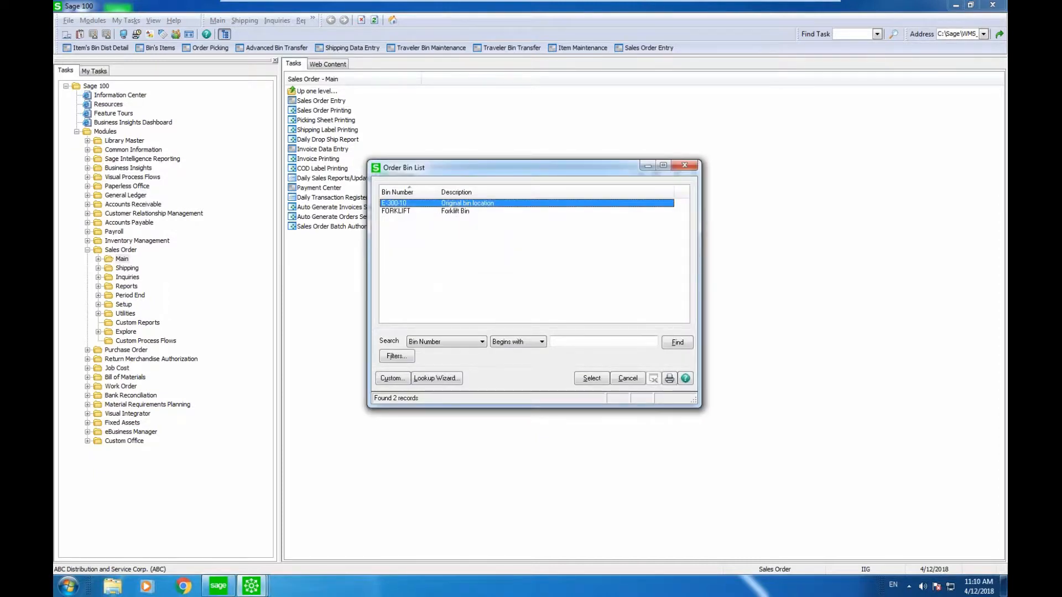
pyautogui.click(589, 378)
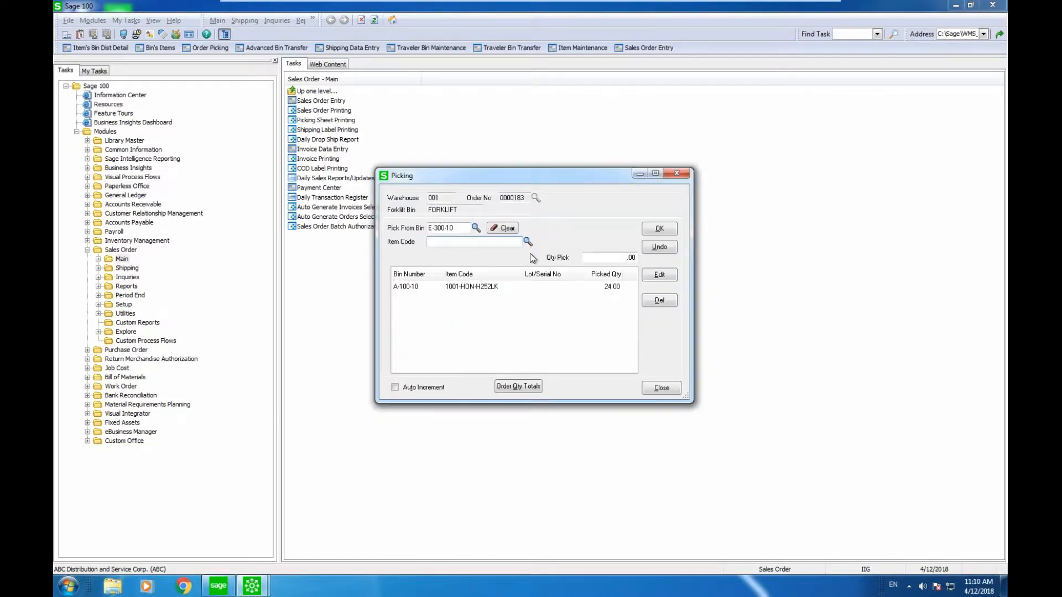
pyautogui.click(527, 242)
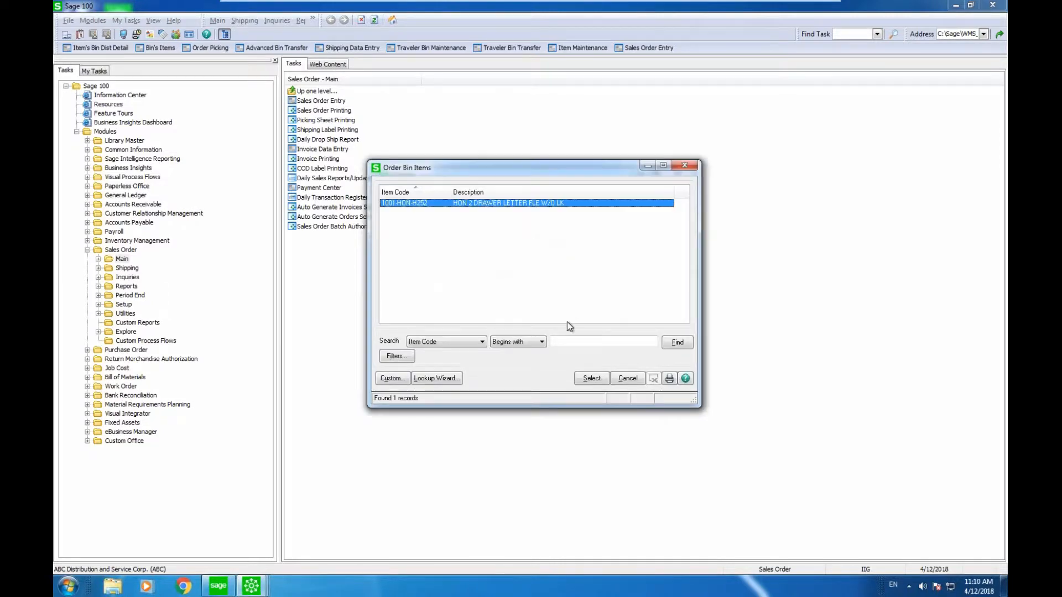
pyautogui.click(589, 378)
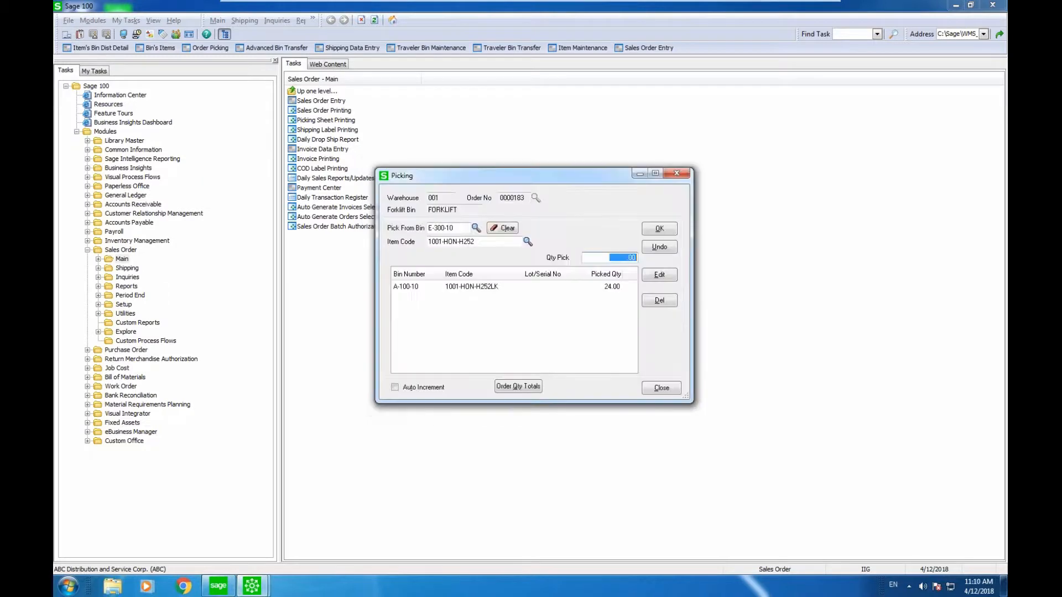
pyautogui.write('24')
pyautogui.press('Return')
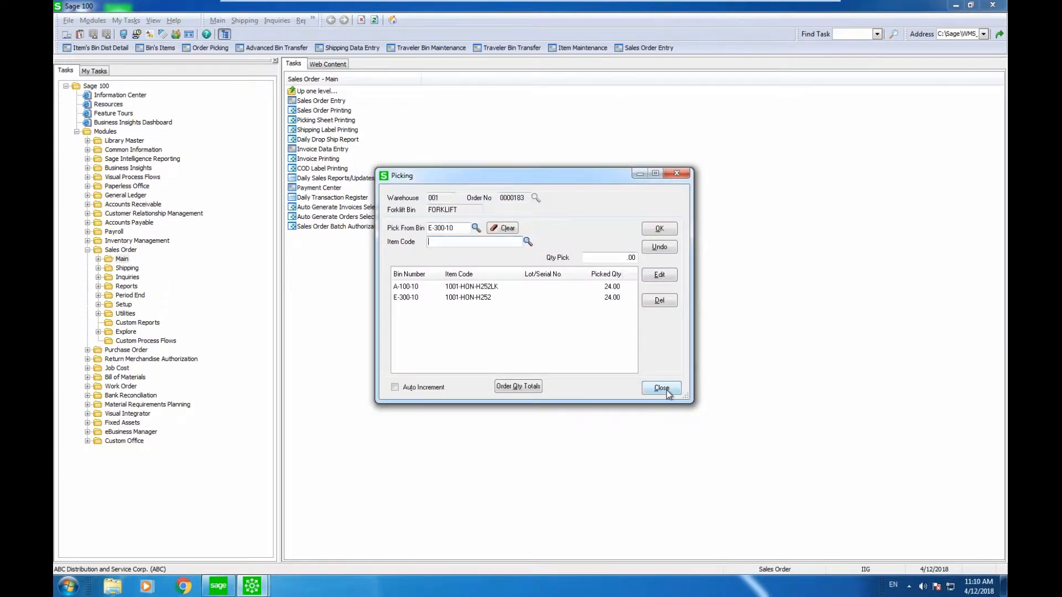
pyautogui.click(661, 387)
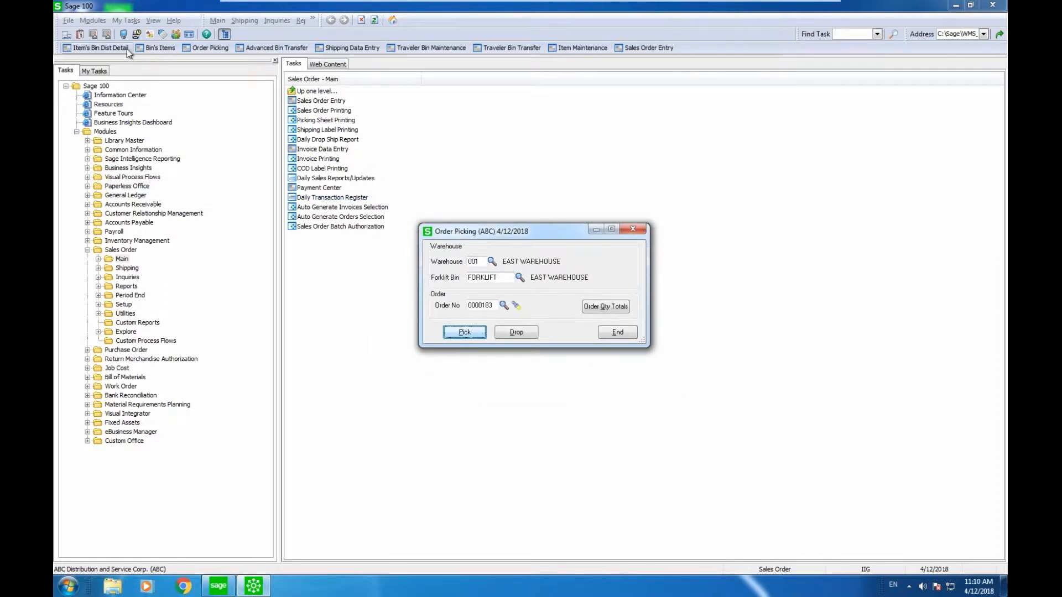
pyautogui.click(108, 46)
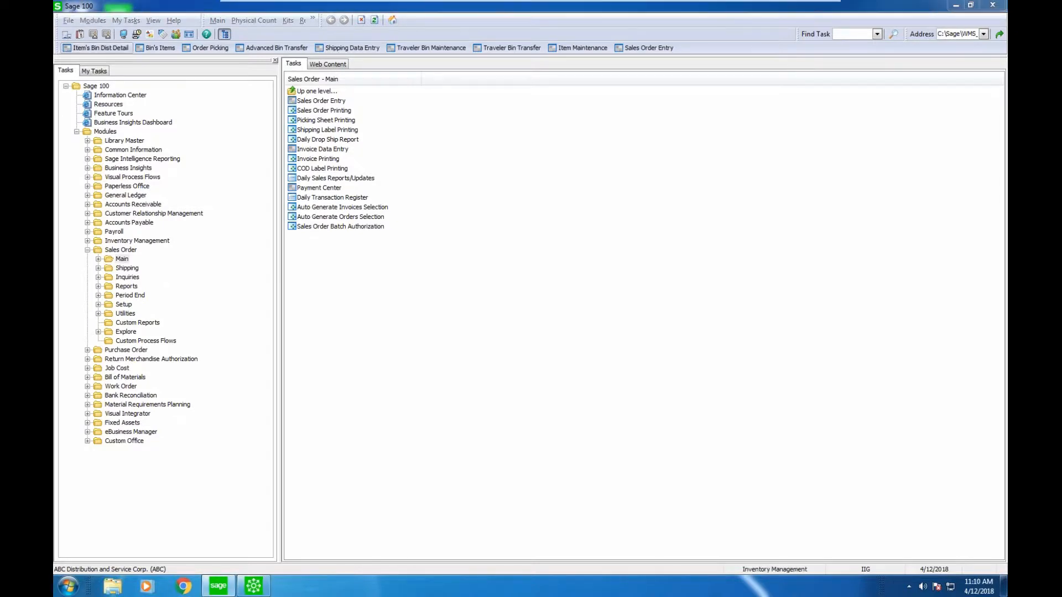
pyautogui.write('001')
pyautogui.press('Tab')
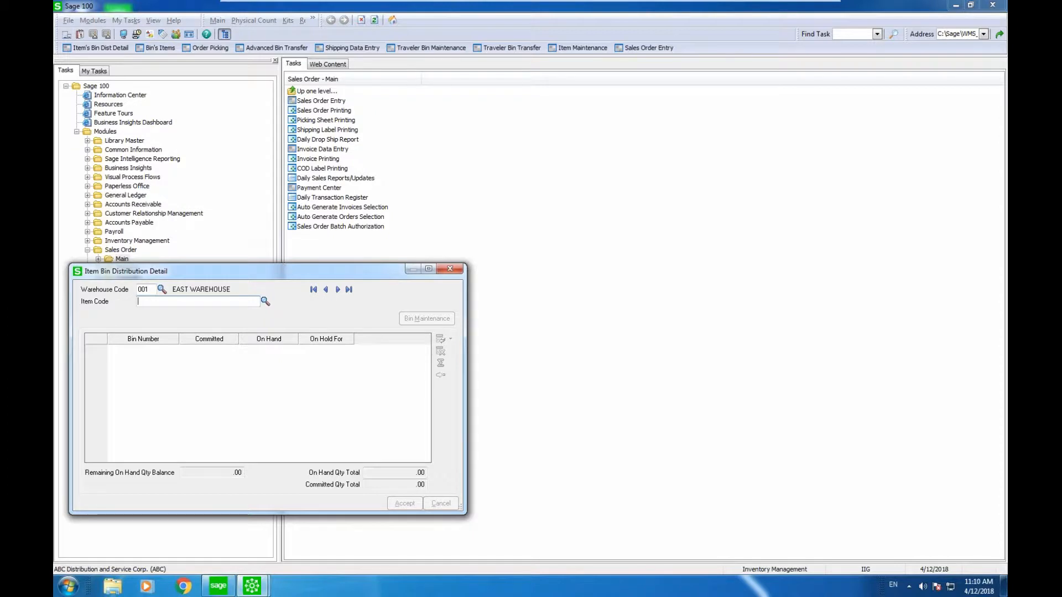
pyautogui.click(266, 301)
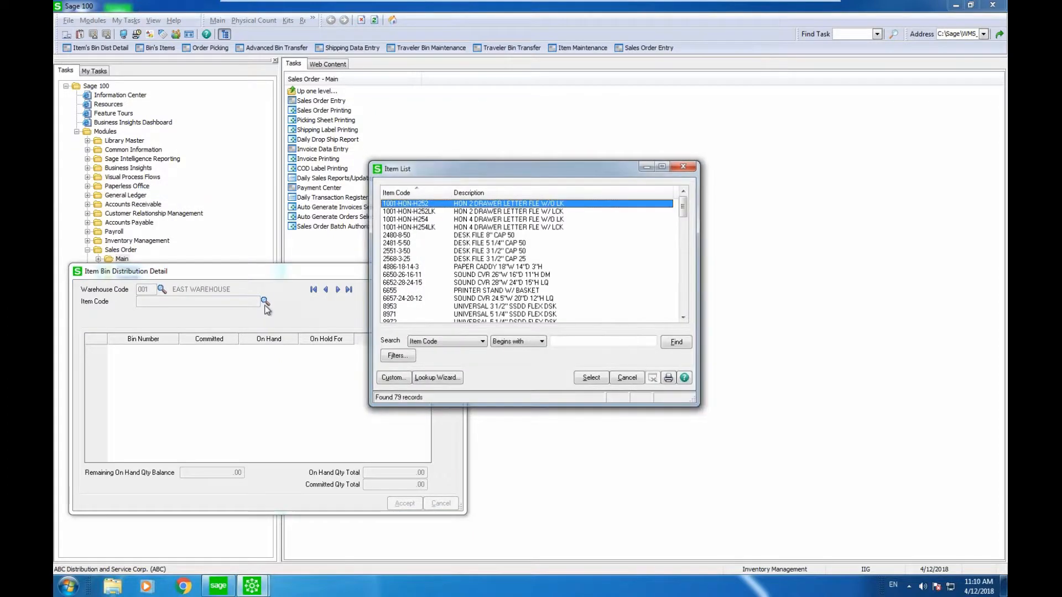
pyautogui.press('Return')
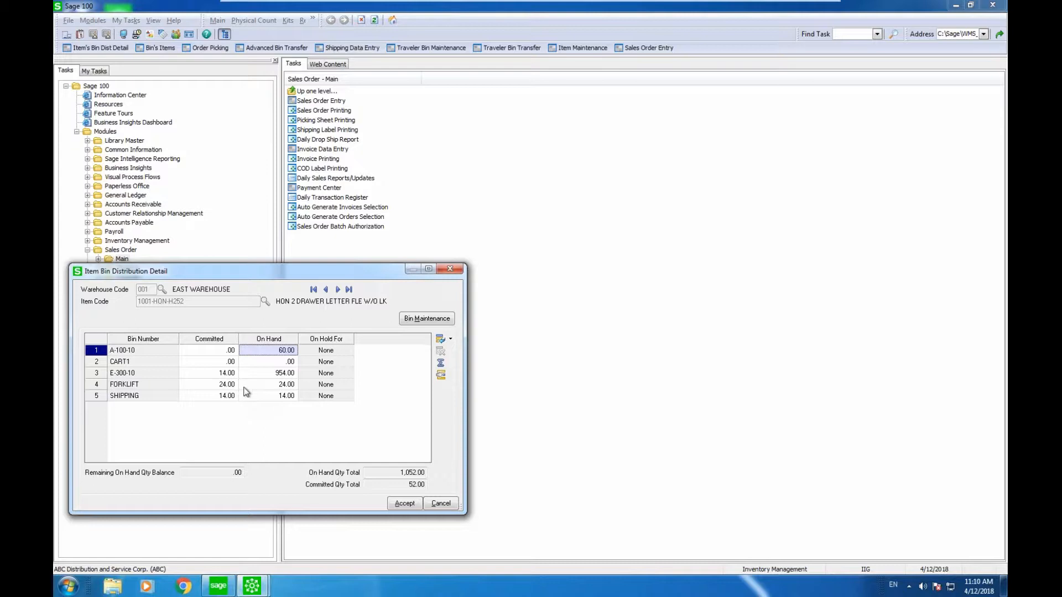
pyautogui.click(448, 270)
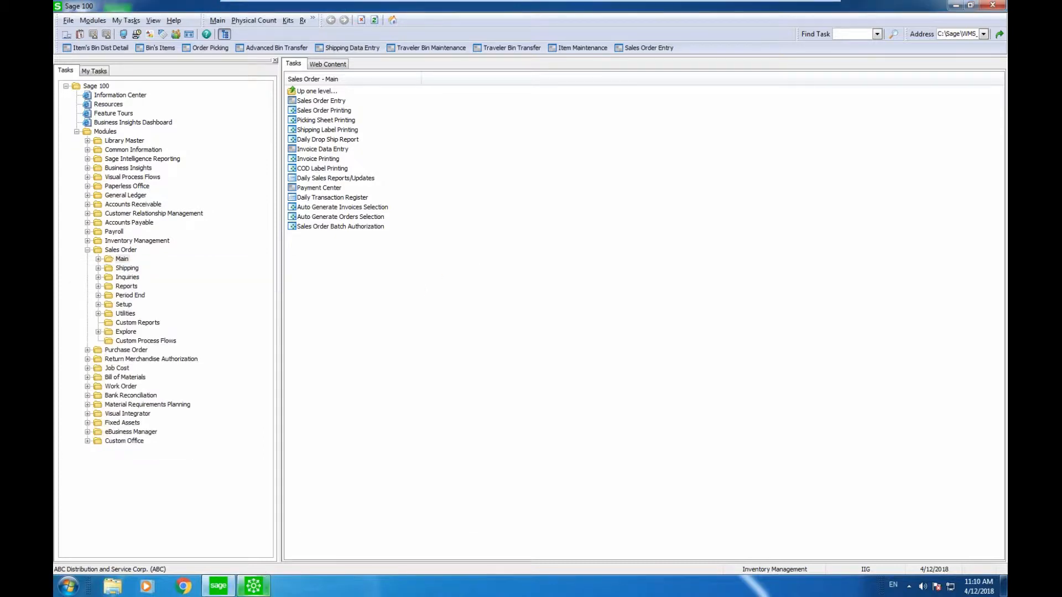
# Drop both picks of order 0000183 from FORKLIFT into the SHIPPING bin with Drop All.
pyautogui.click(253, 586)
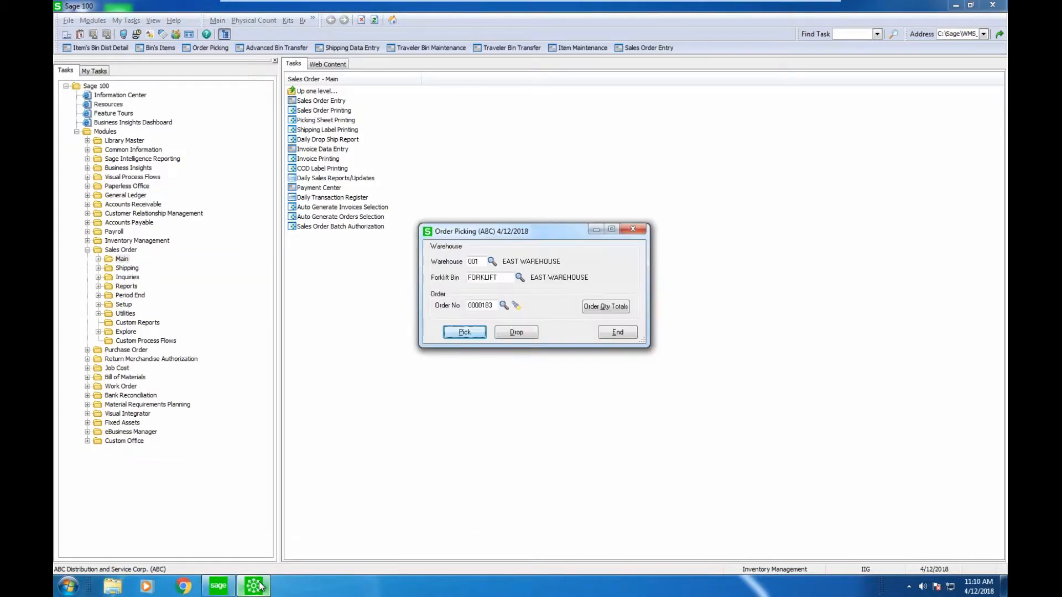
pyautogui.click(509, 334)
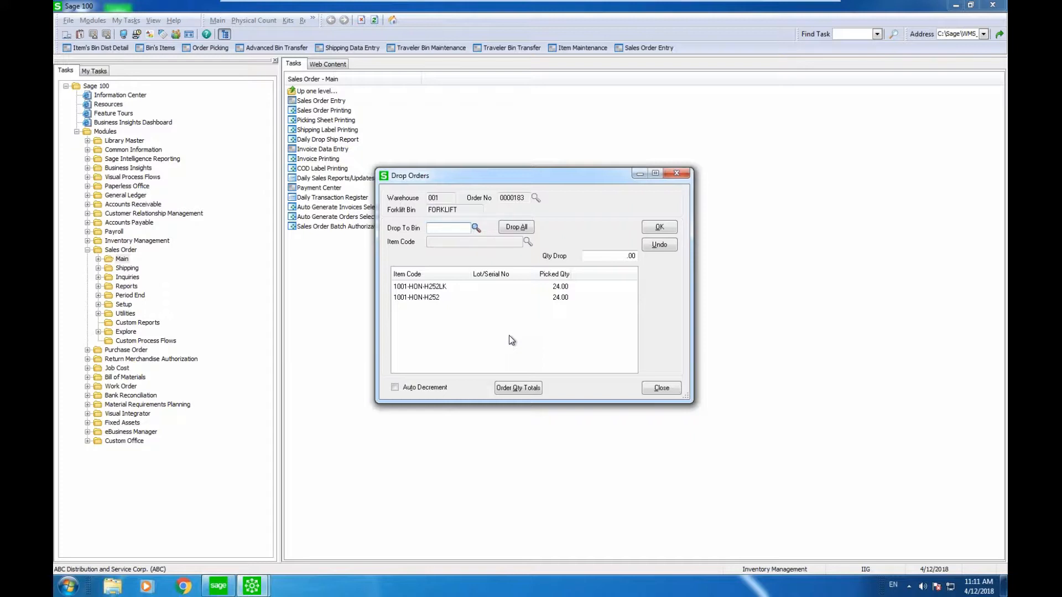
pyautogui.write('SHIPPING')
pyautogui.press('Tab')
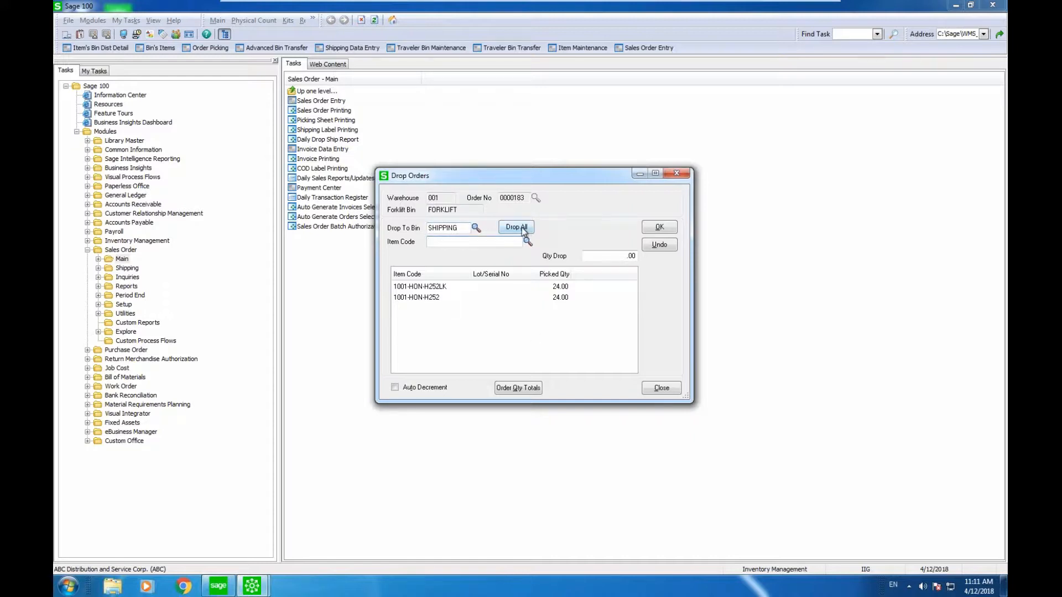
pyautogui.click(522, 228)
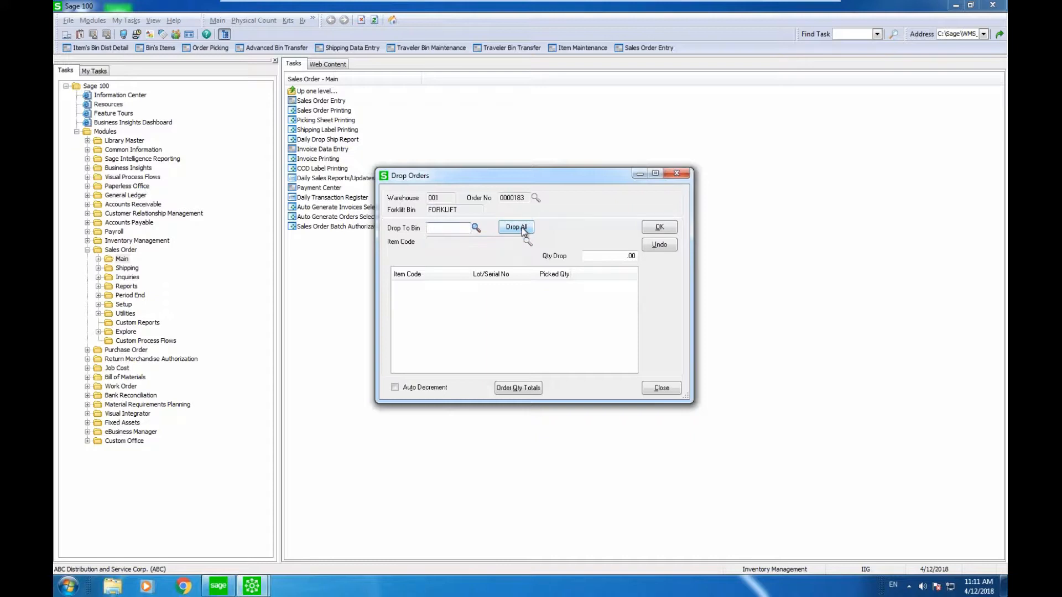
pyautogui.click(663, 389)
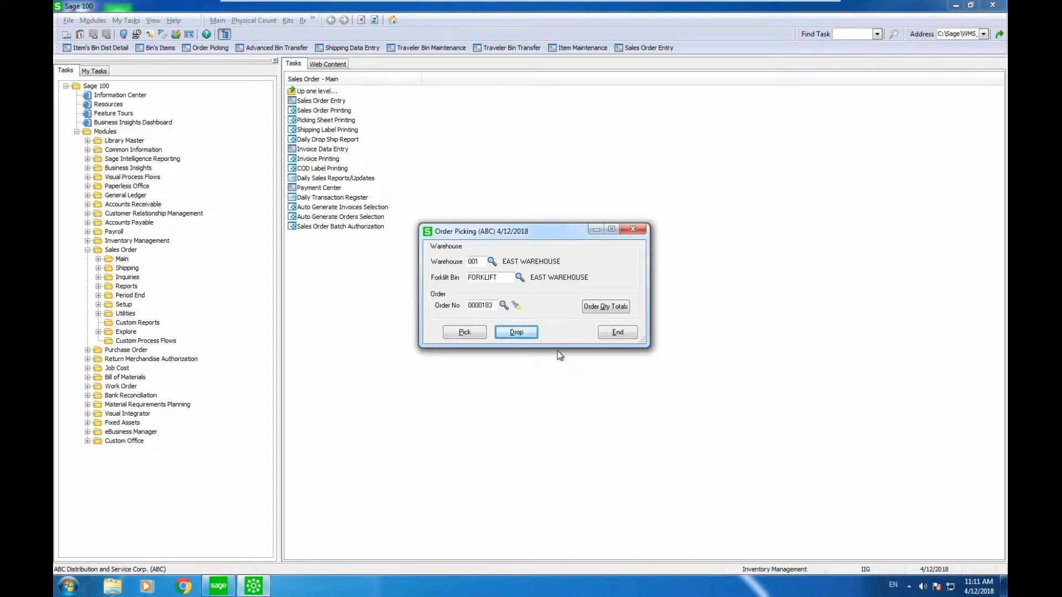
pyautogui.click(630, 229)
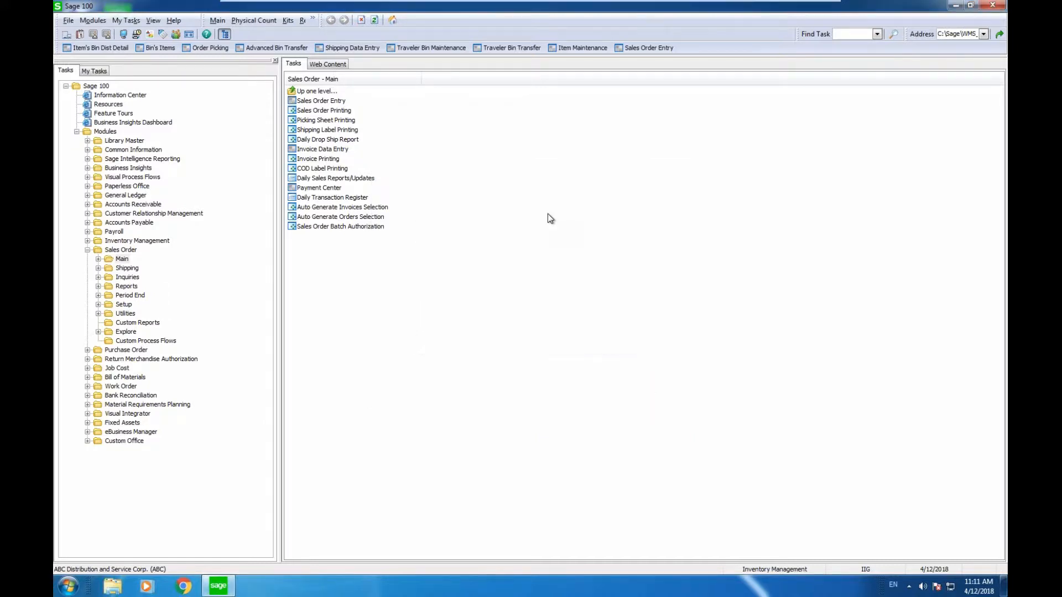
pyautogui.click(102, 48)
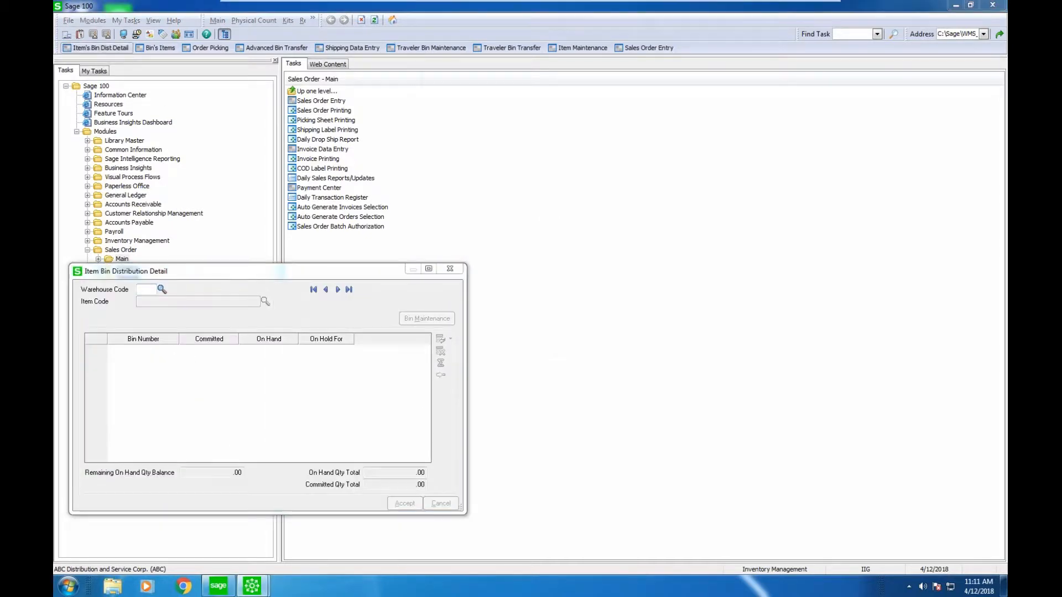
pyautogui.write('001')
pyautogui.press('Tab')
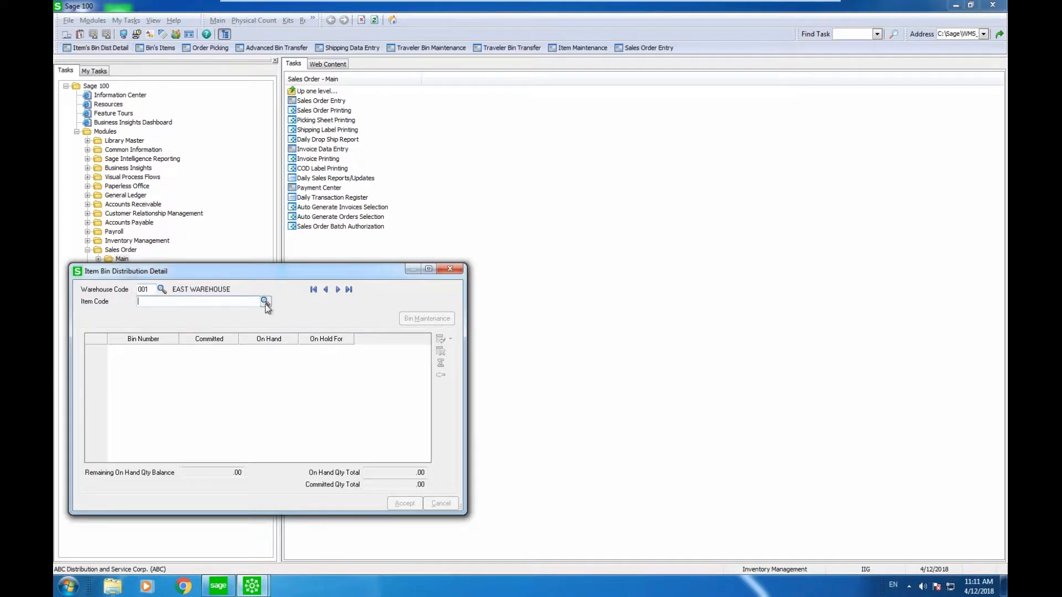
pyautogui.click(265, 303)
pyautogui.press('Return')
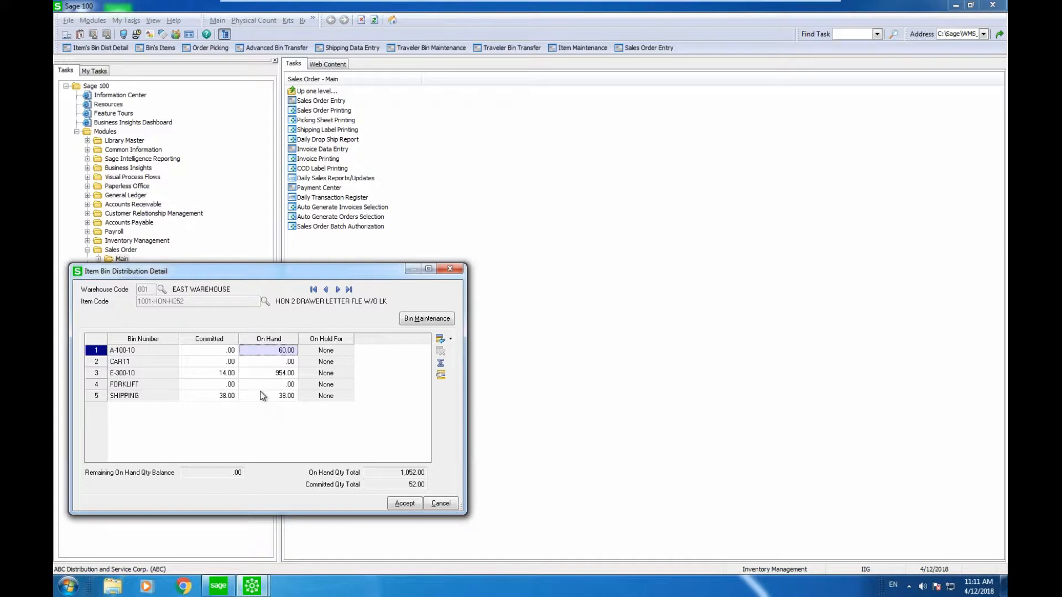
pyautogui.click(449, 270)
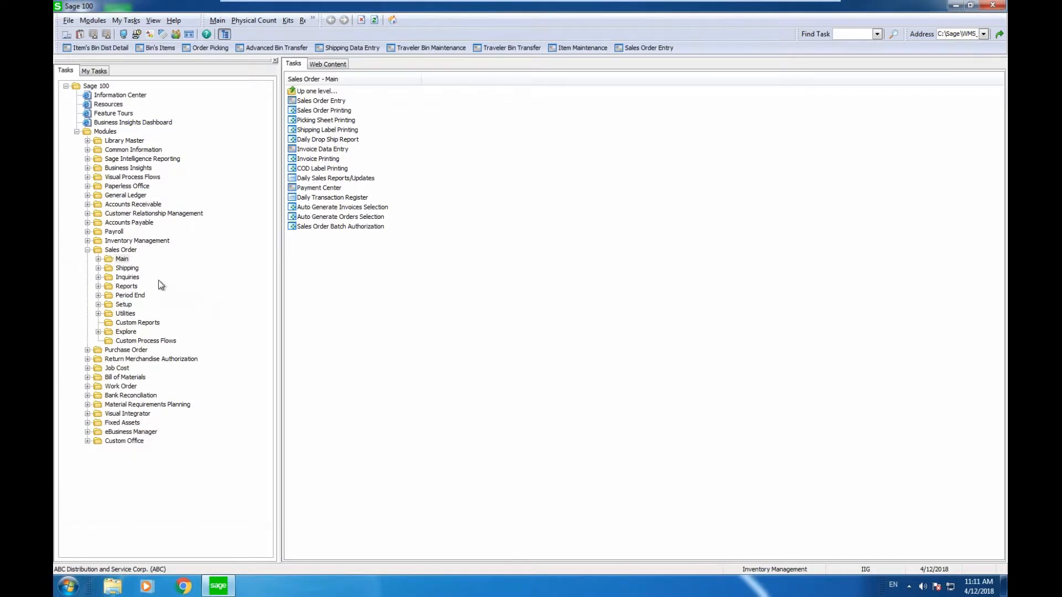
# Open Shipping Data Entry with shipper ID 1 and load order 0000183's two 24-unit lines.
pyautogui.doubleClick(140, 272)
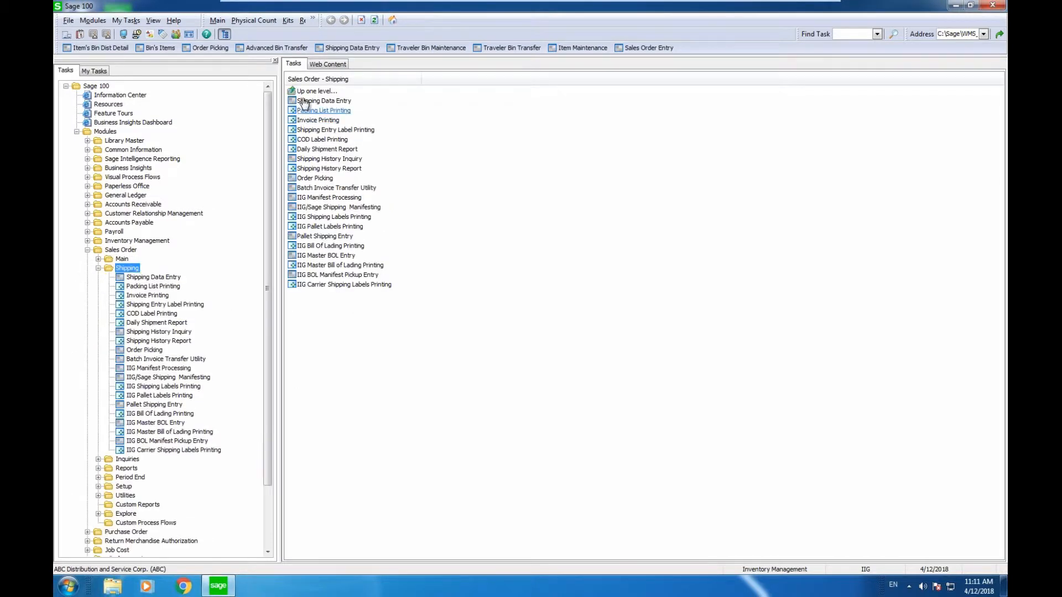
pyautogui.click(306, 101)
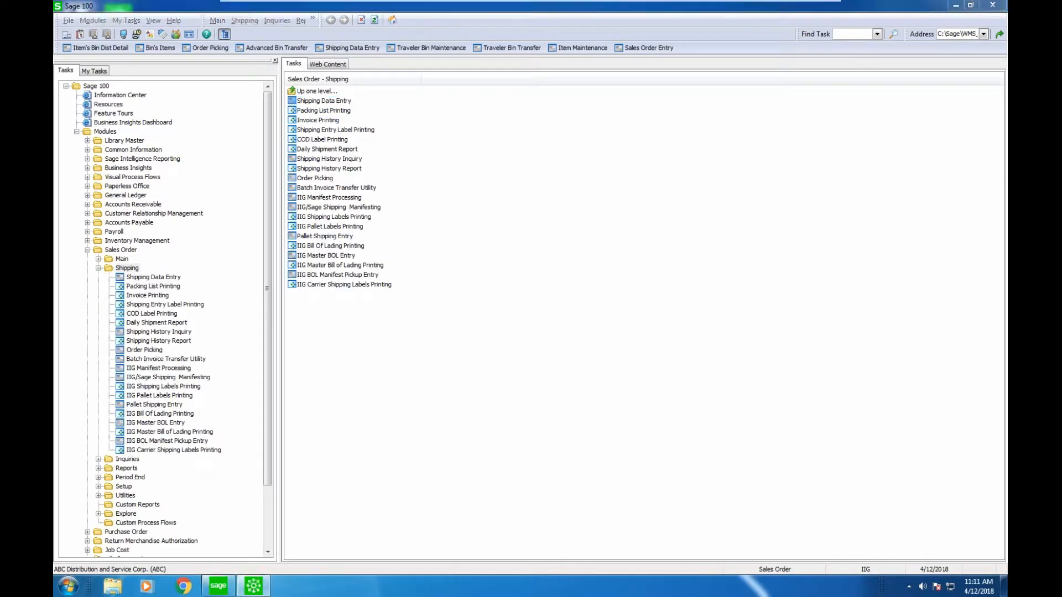
pyautogui.write('1')
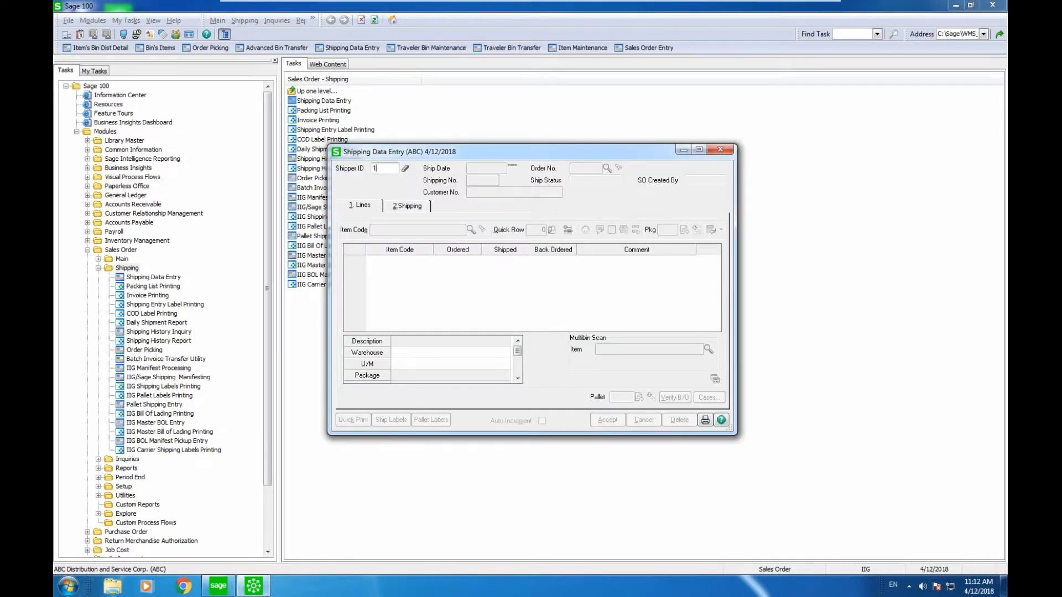
pyautogui.press('Tab')
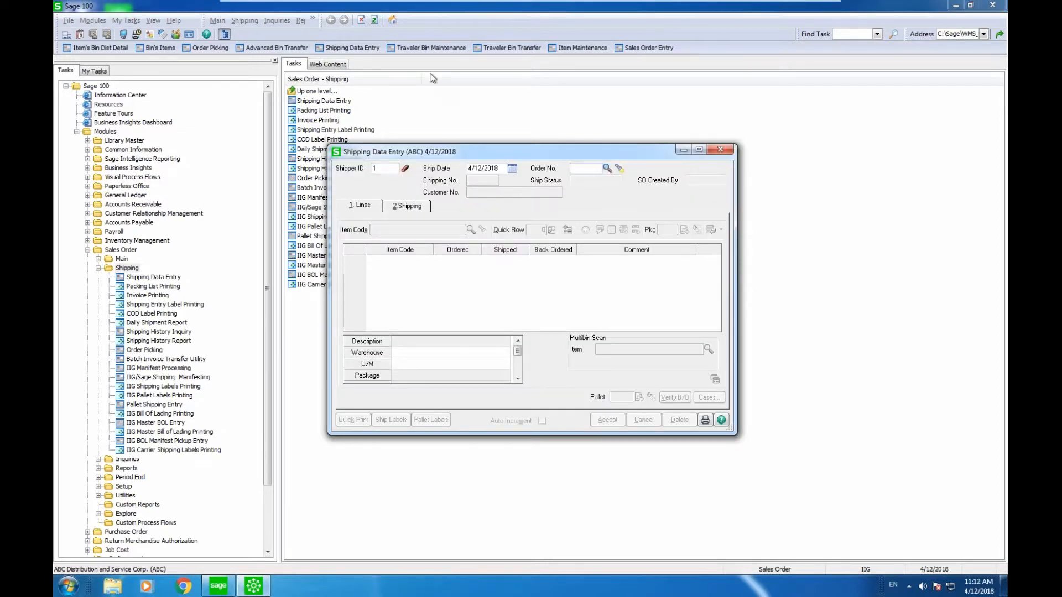
pyautogui.write('0000183')
pyautogui.press('Return')
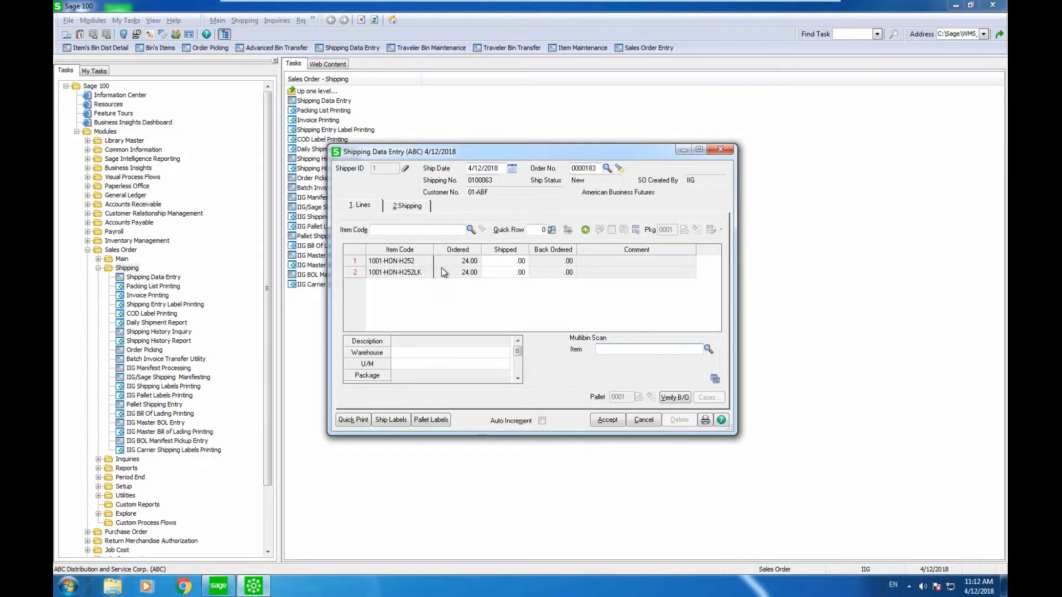
pyautogui.click(486, 259)
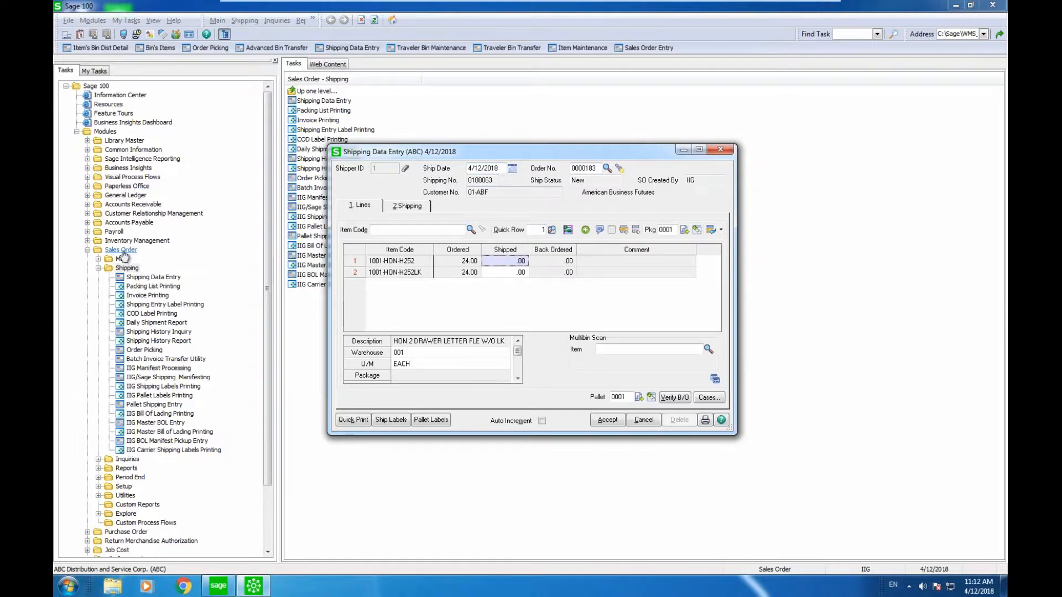
pyautogui.click(87, 241)
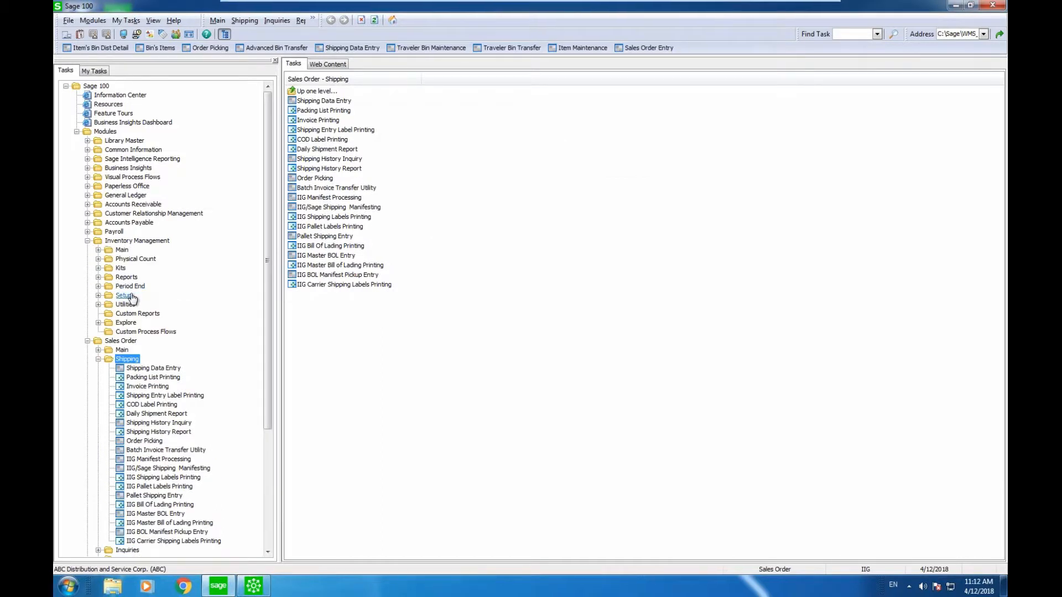
pyautogui.click(125, 296)
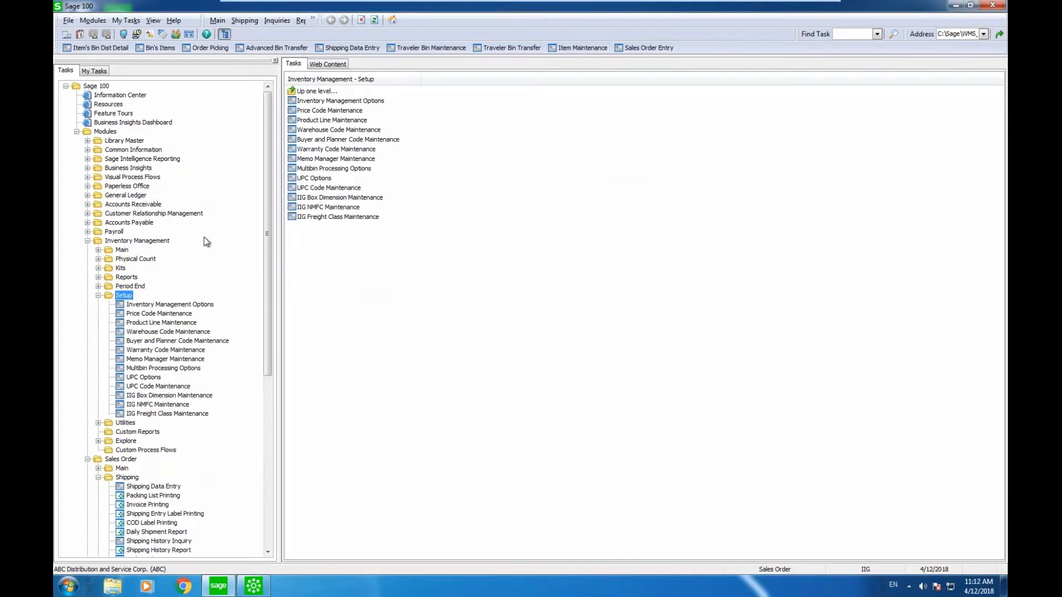
pyautogui.click(303, 189)
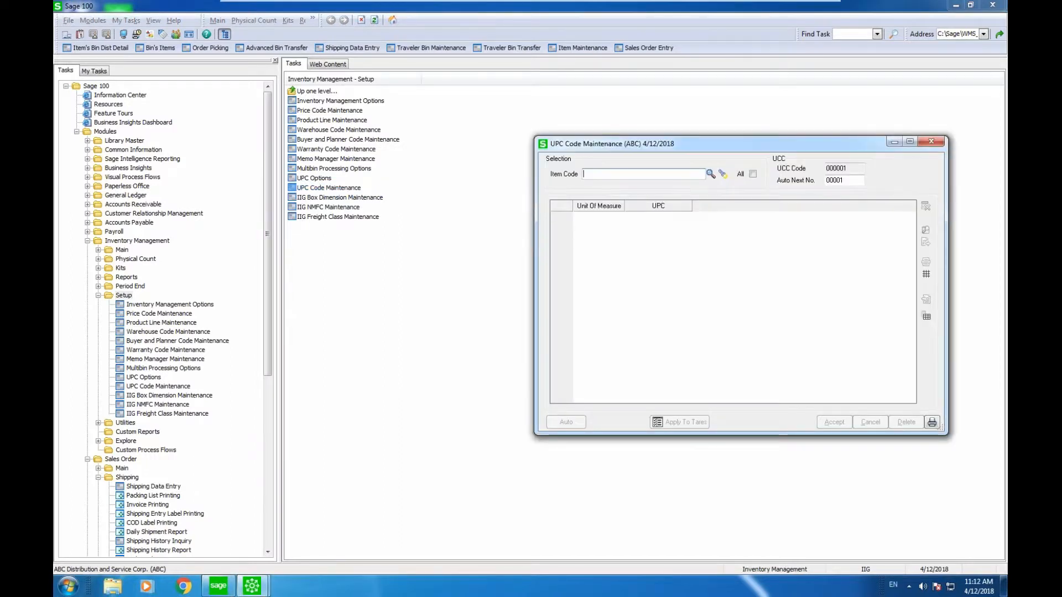
pyautogui.click(708, 176)
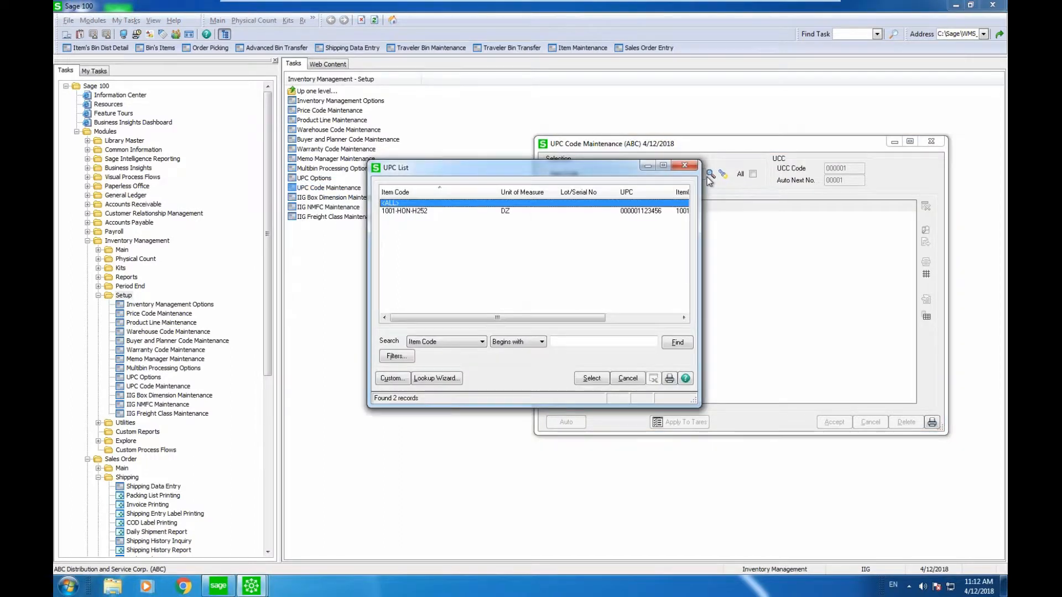
pyautogui.press('Down')
pyautogui.press('Return')
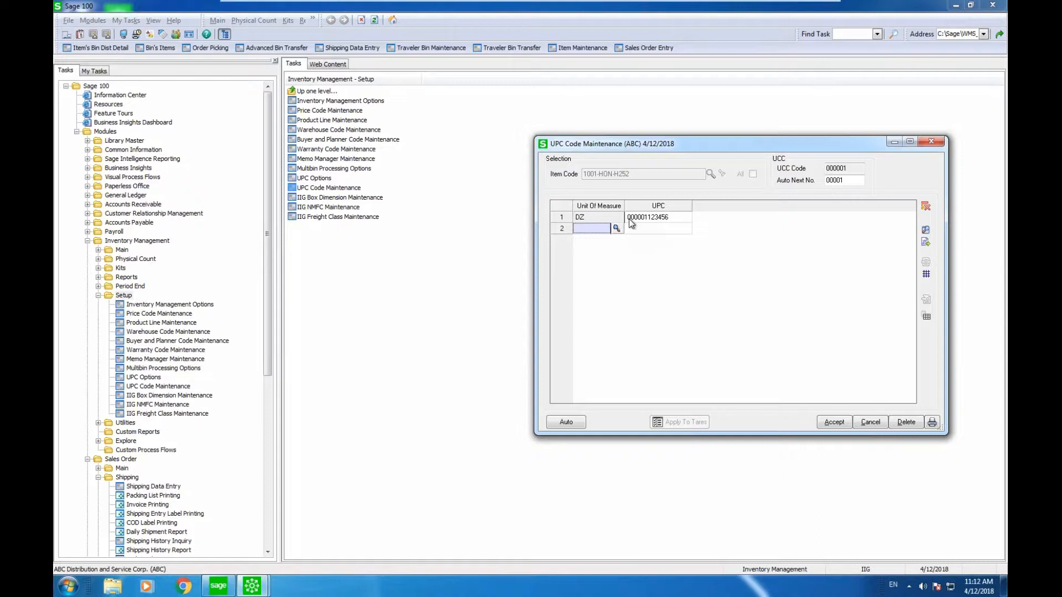
pyautogui.click(937, 142)
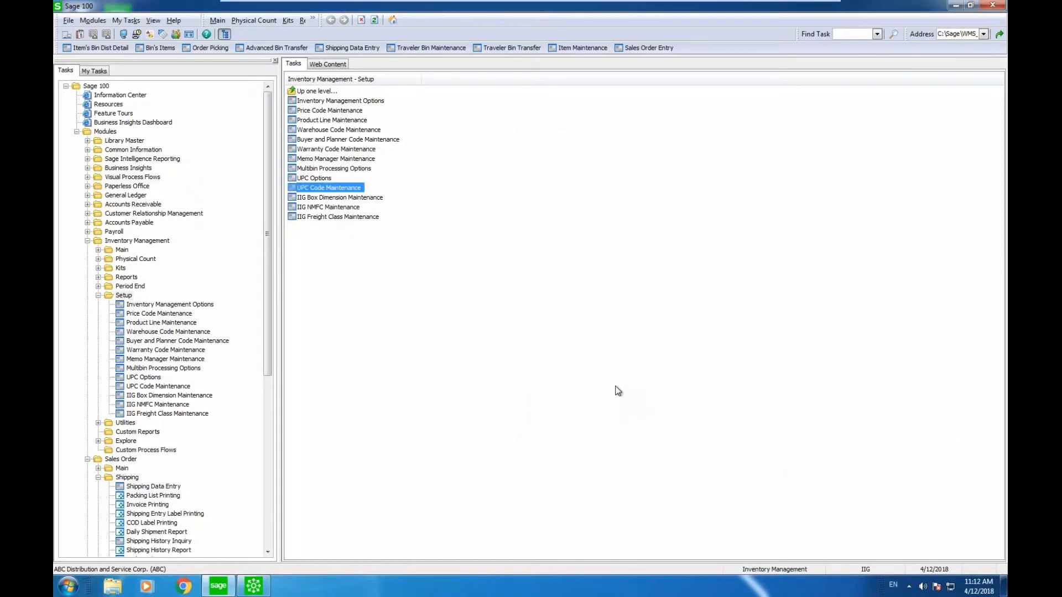
pyautogui.click(263, 590)
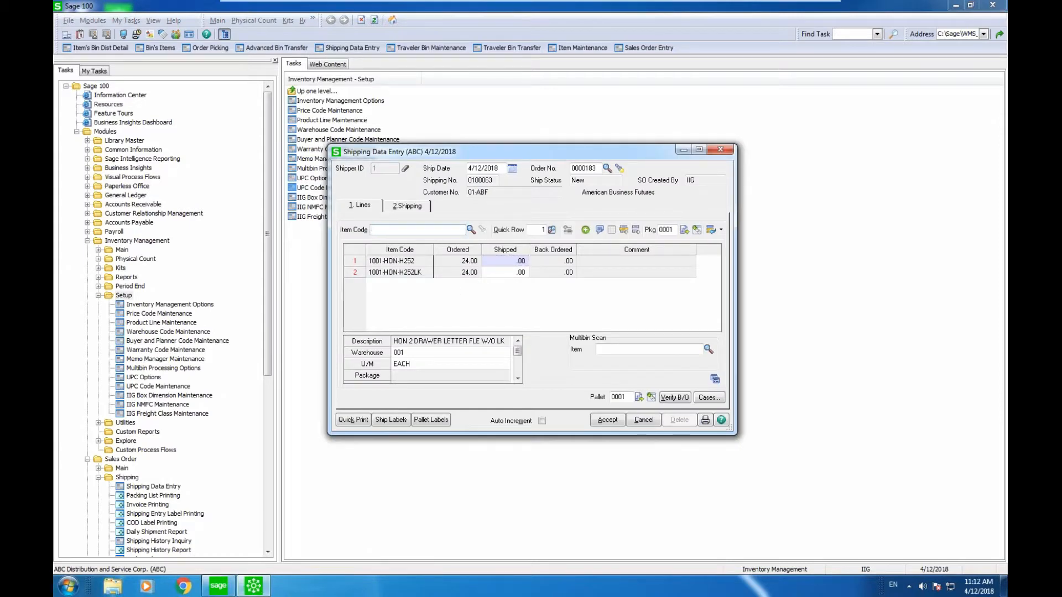
pyautogui.write('0000001123456')
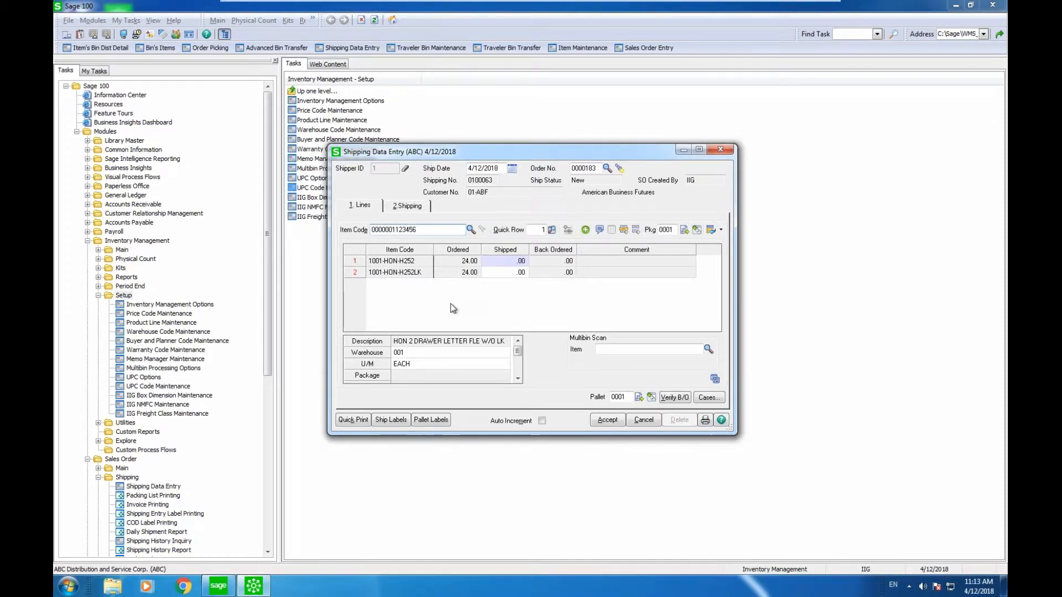
pyautogui.press('Return')
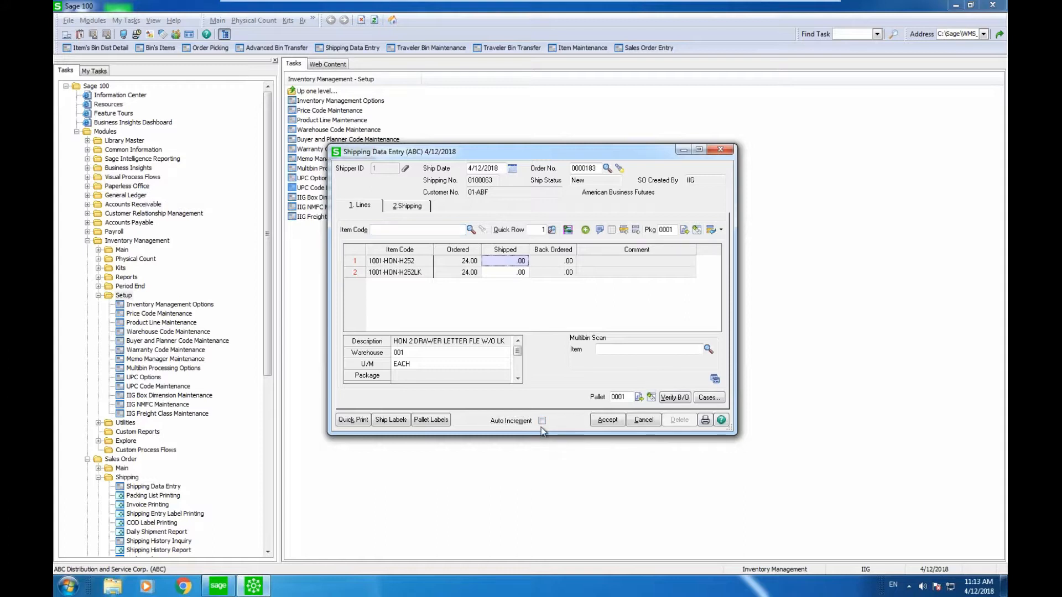
pyautogui.click(541, 420)
pyautogui.write('0000001123')
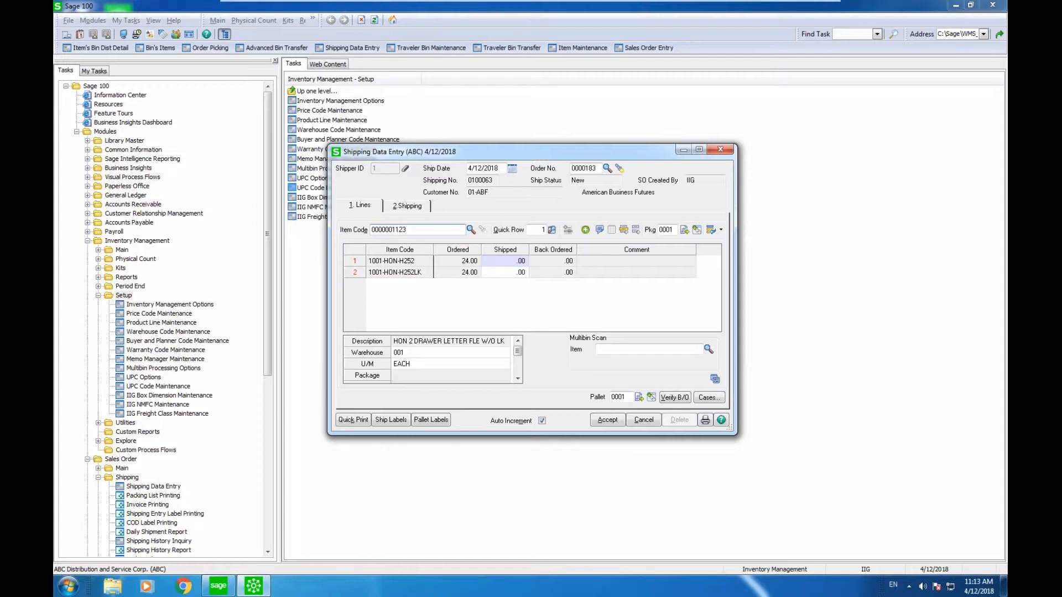
pyautogui.write('456')
pyautogui.press('Return')
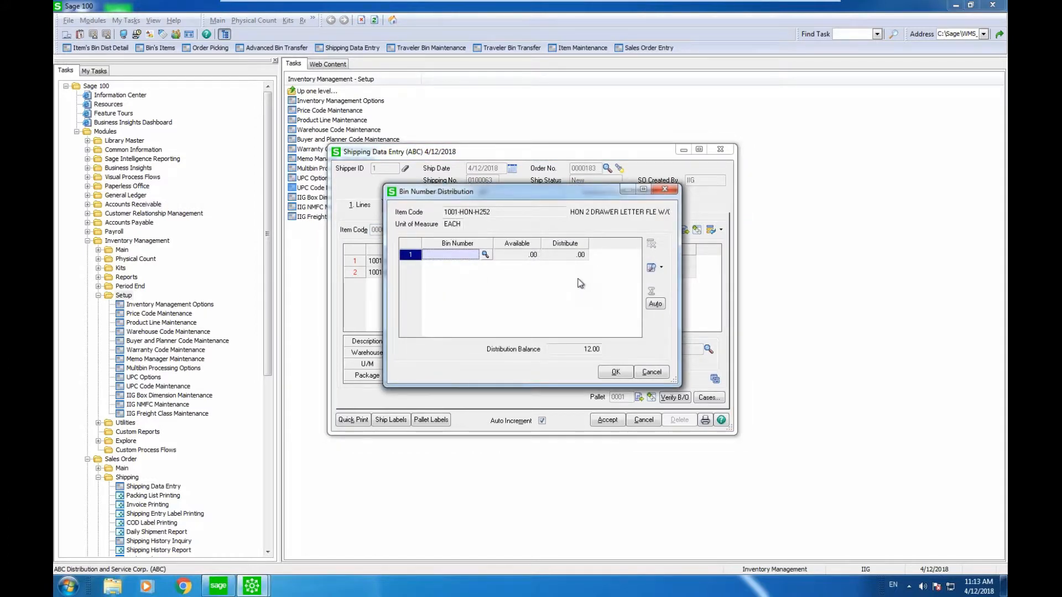
pyautogui.click(655, 304)
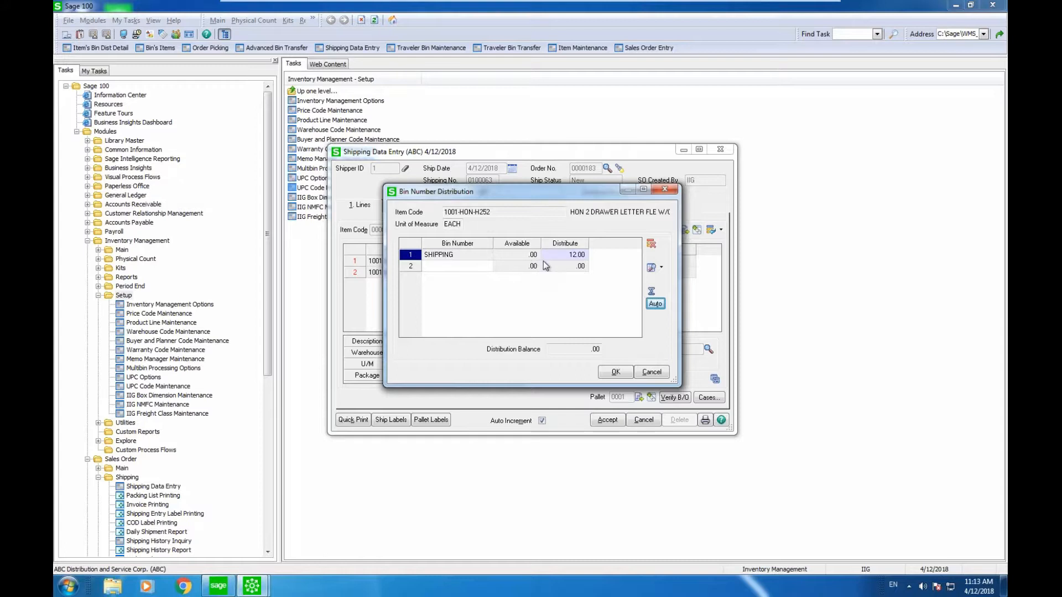
pyautogui.click(616, 372)
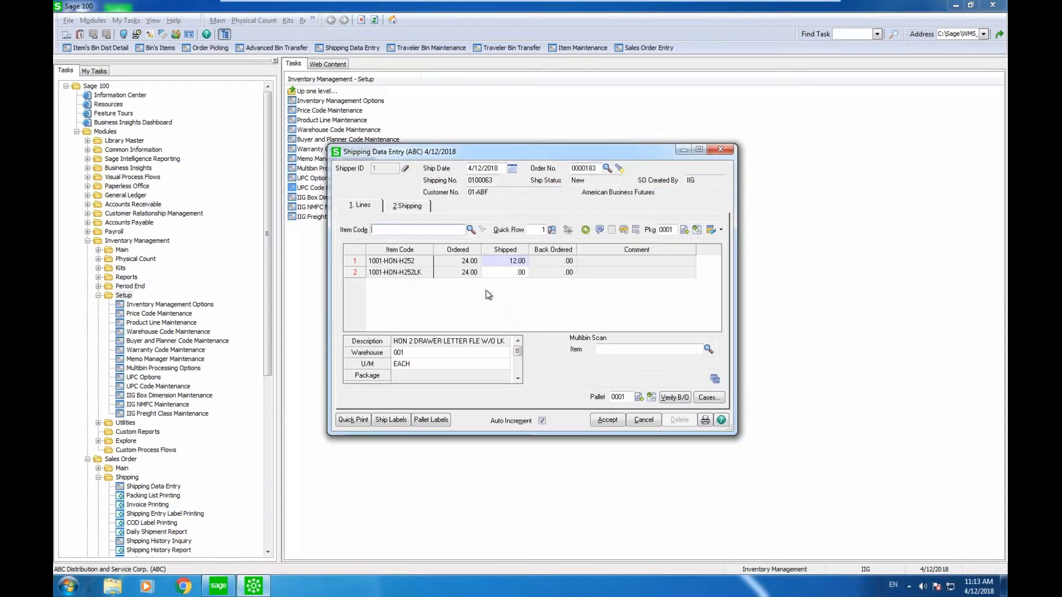
pyautogui.click(437, 231)
pyautogui.write('0000001123456')
pyautogui.press('Return')
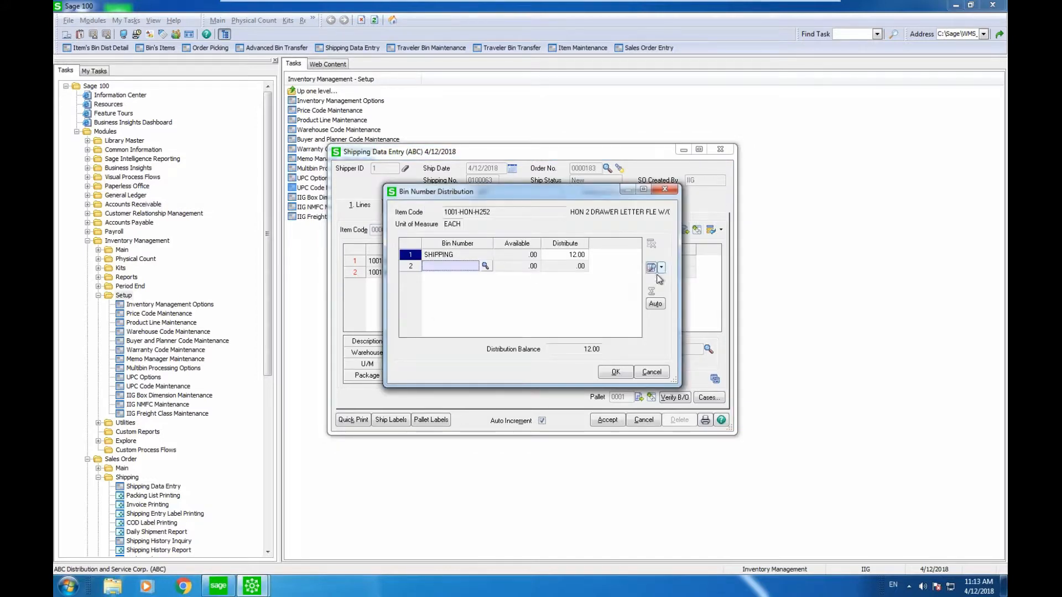
pyautogui.click(655, 304)
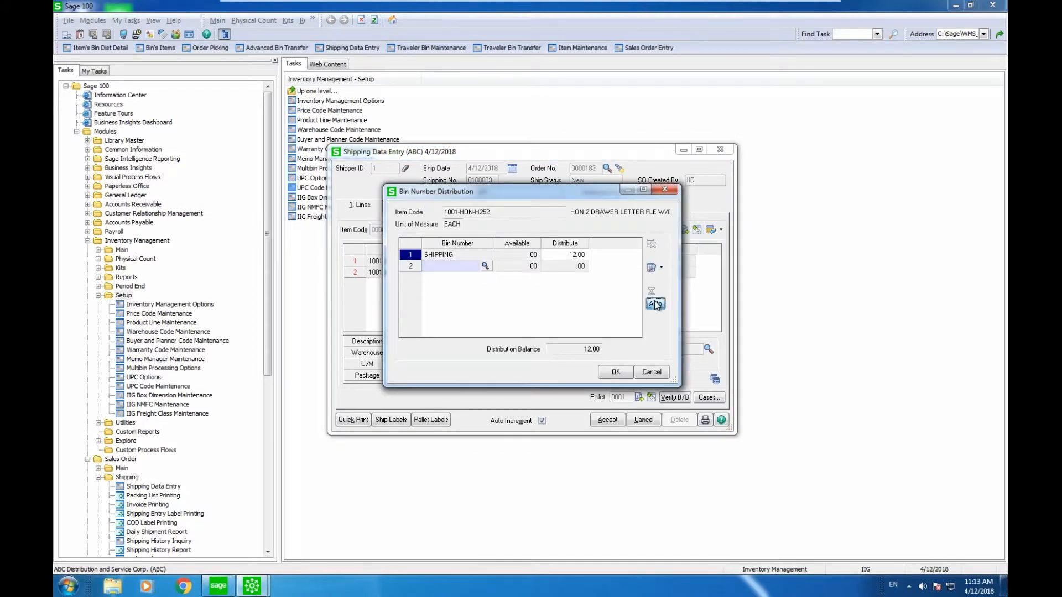
pyautogui.click(609, 373)
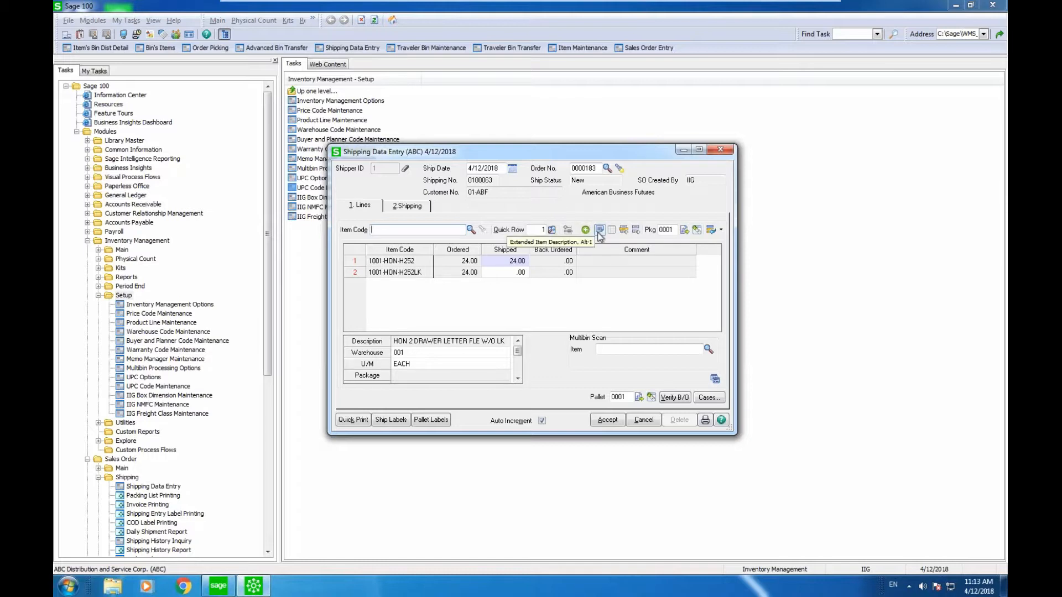
# Ship all 24 units of line 2 (1001-HON-H252LK) and review its bin distribution unchanged.
pyautogui.click(518, 275)
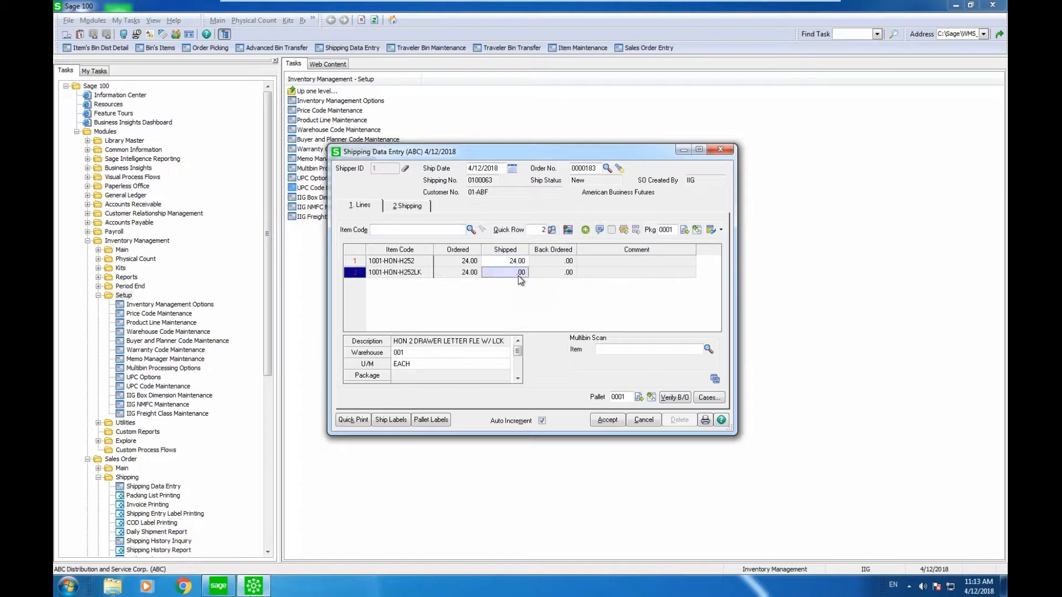
pyautogui.click(568, 230)
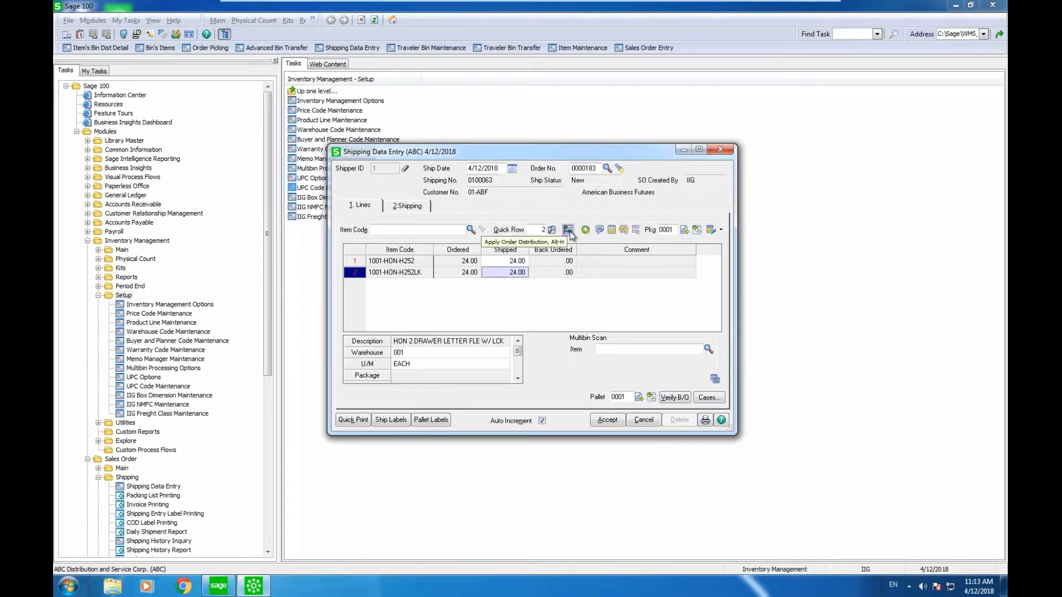
pyautogui.click(601, 230)
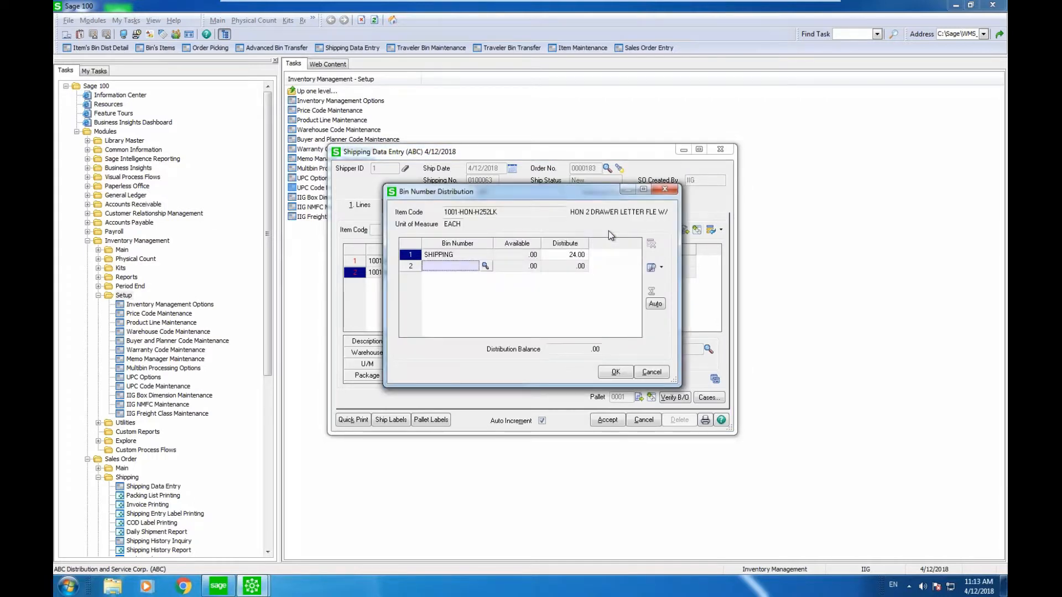
pyautogui.click(664, 189)
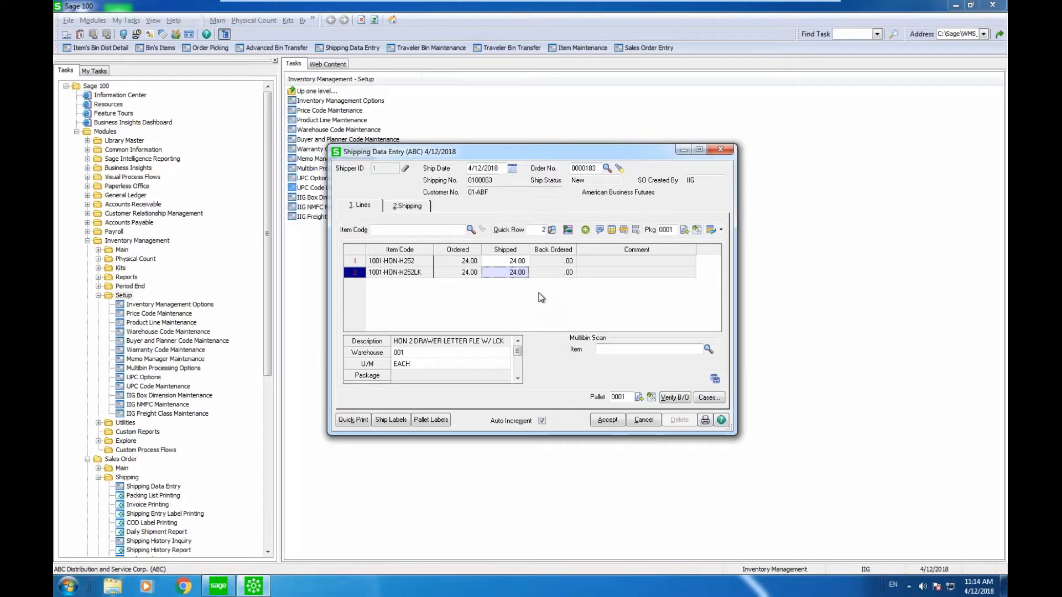
# Generate 6 cases for the shipment in IIG Fast Case Generation.
pyautogui.click(710, 398)
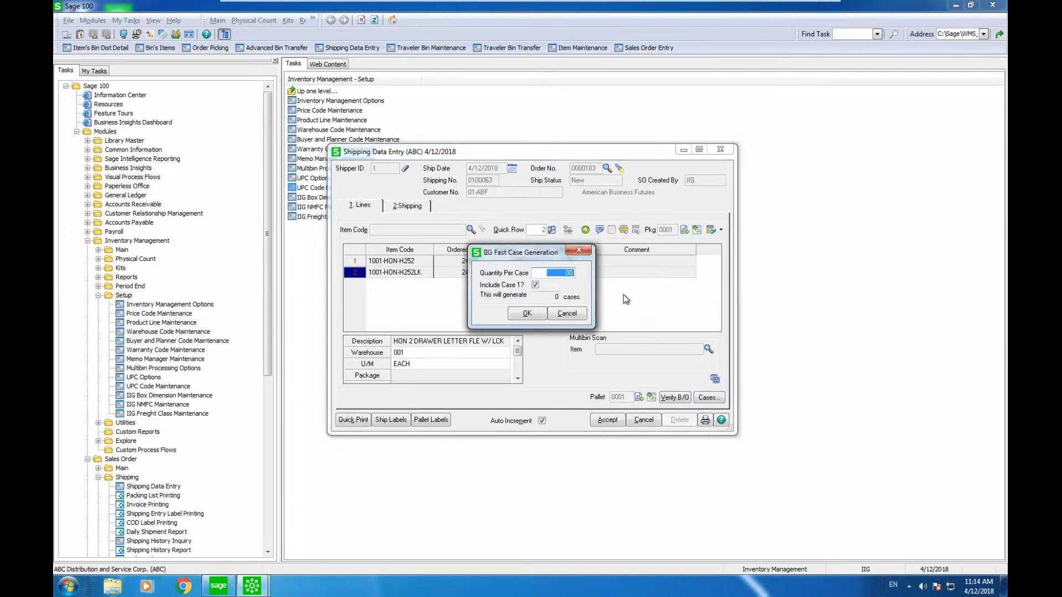
pyautogui.write('.04')
pyautogui.write('.')
pyautogui.click(536, 316)
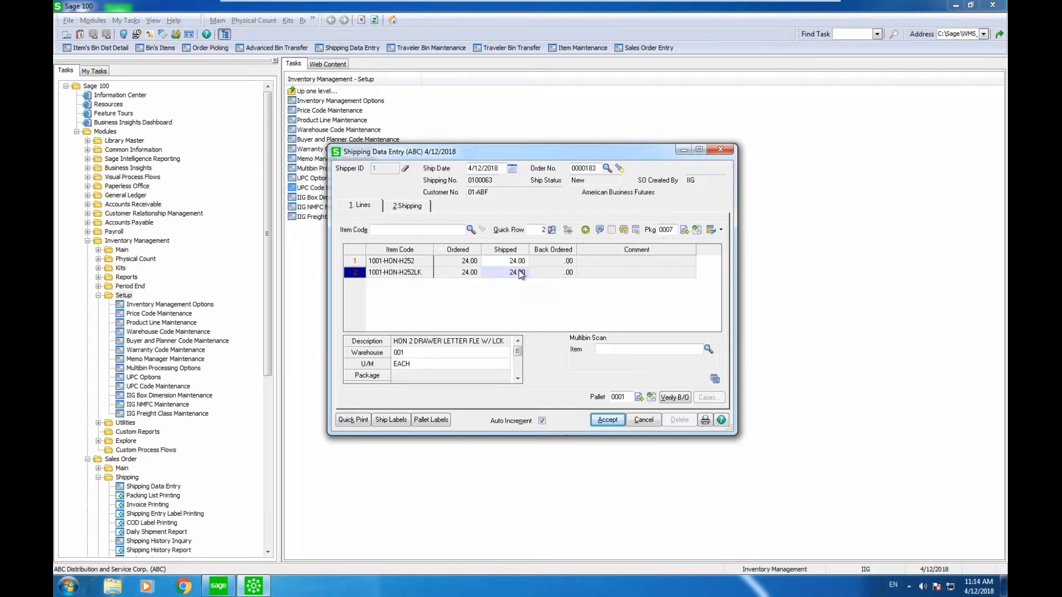
# Take carton 0003 off pallet 0001 and place it on new pallet 0002.
pyautogui.click(653, 398)
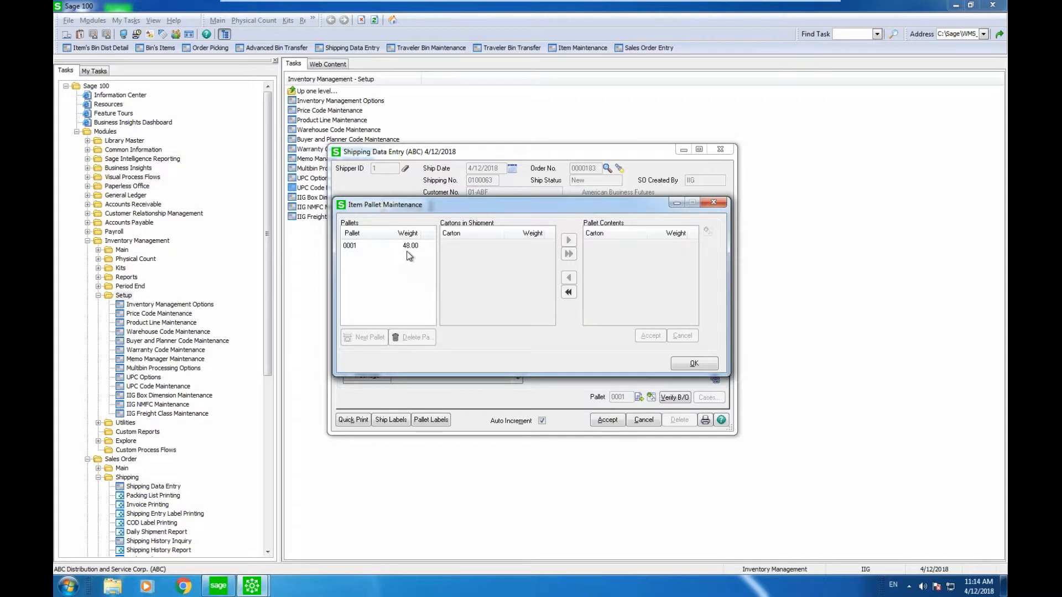
pyautogui.click(407, 246)
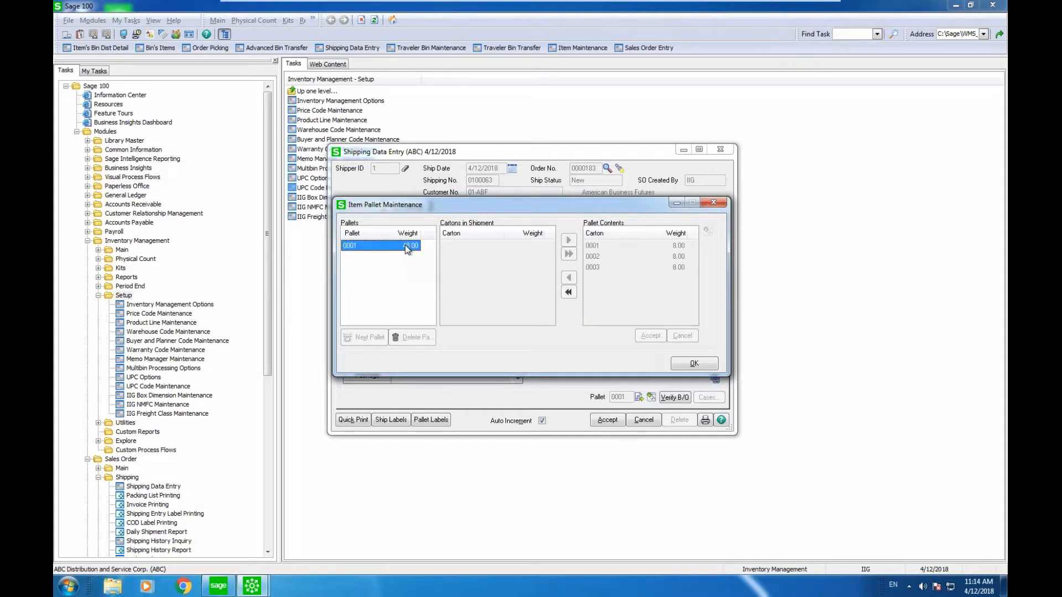
pyautogui.click(591, 268)
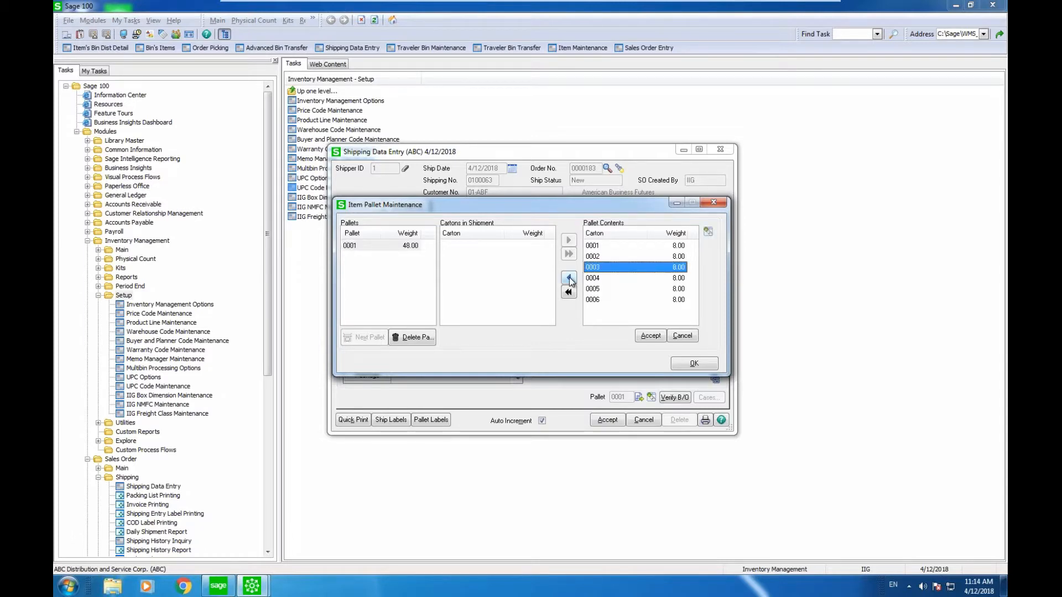
pyautogui.click(569, 279)
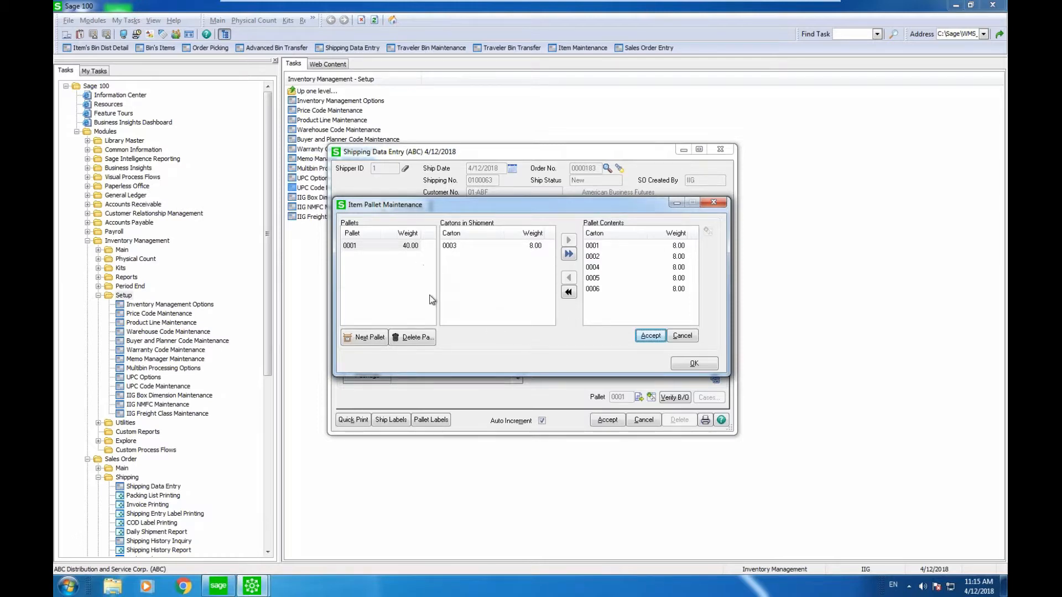
pyautogui.click(366, 337)
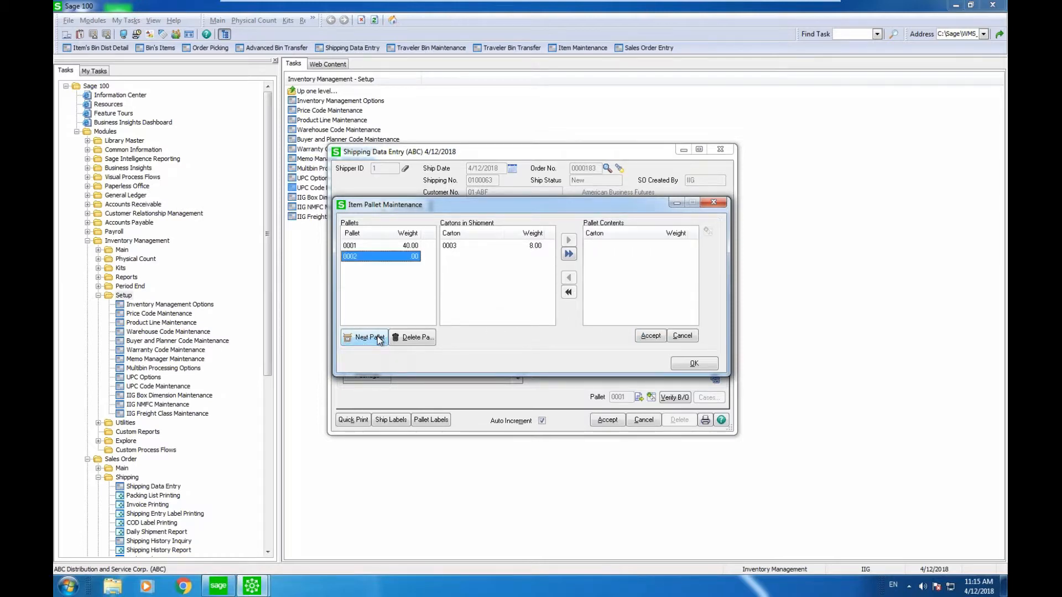
pyautogui.click(482, 244)
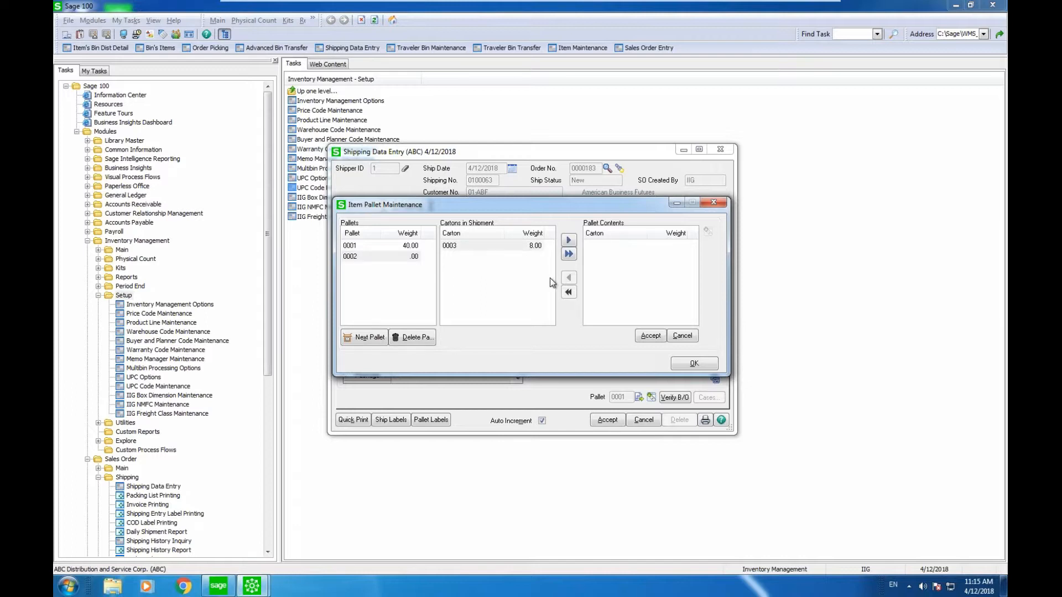
pyautogui.click(568, 240)
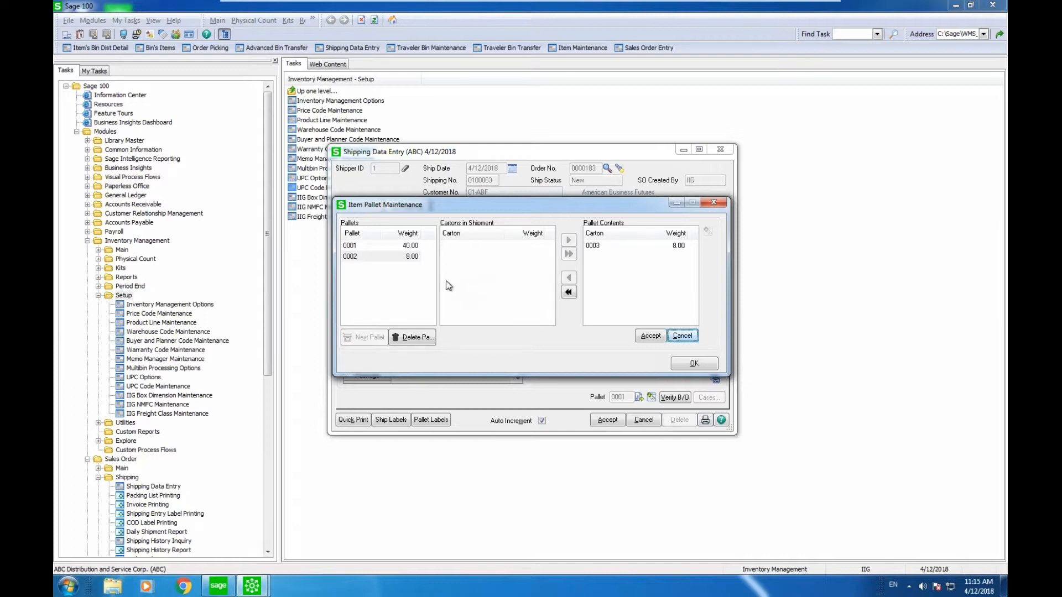
# Save the pallet changes and verify pallet 0002 holds carton 0003.
pyautogui.click(411, 246)
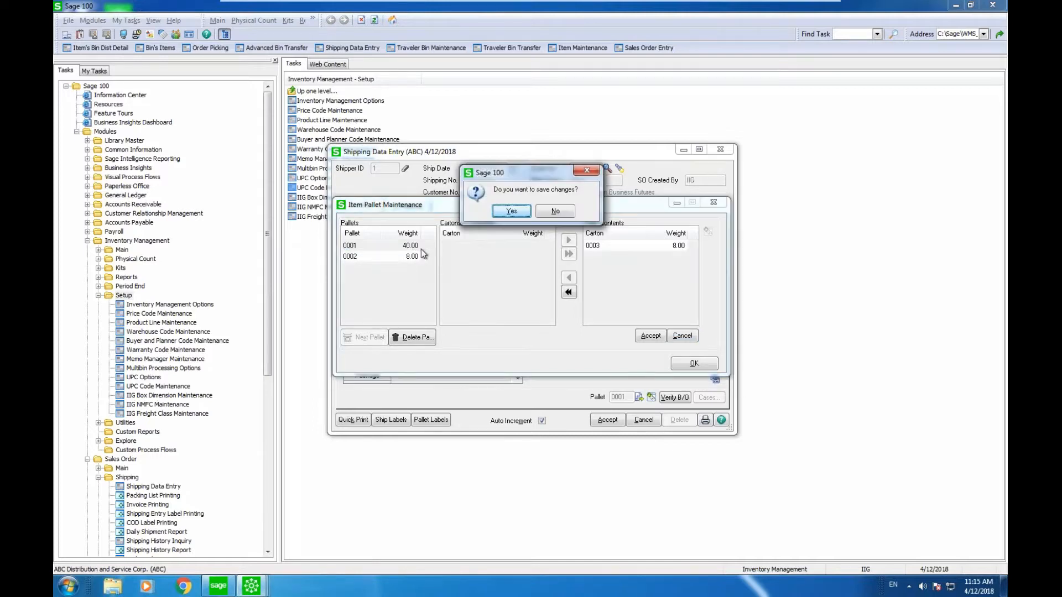
pyautogui.click(511, 210)
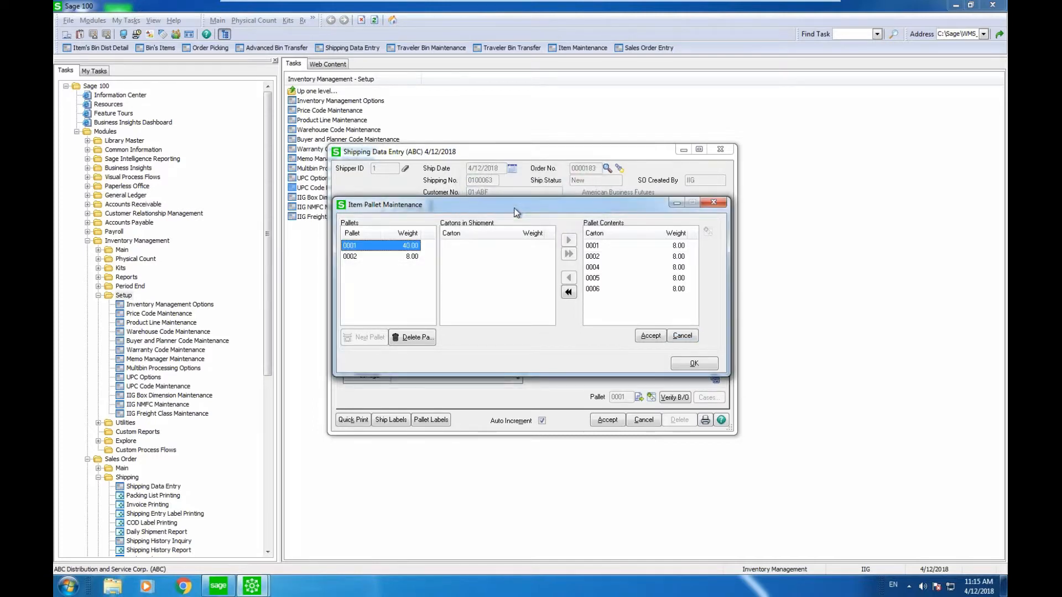
pyautogui.click(408, 259)
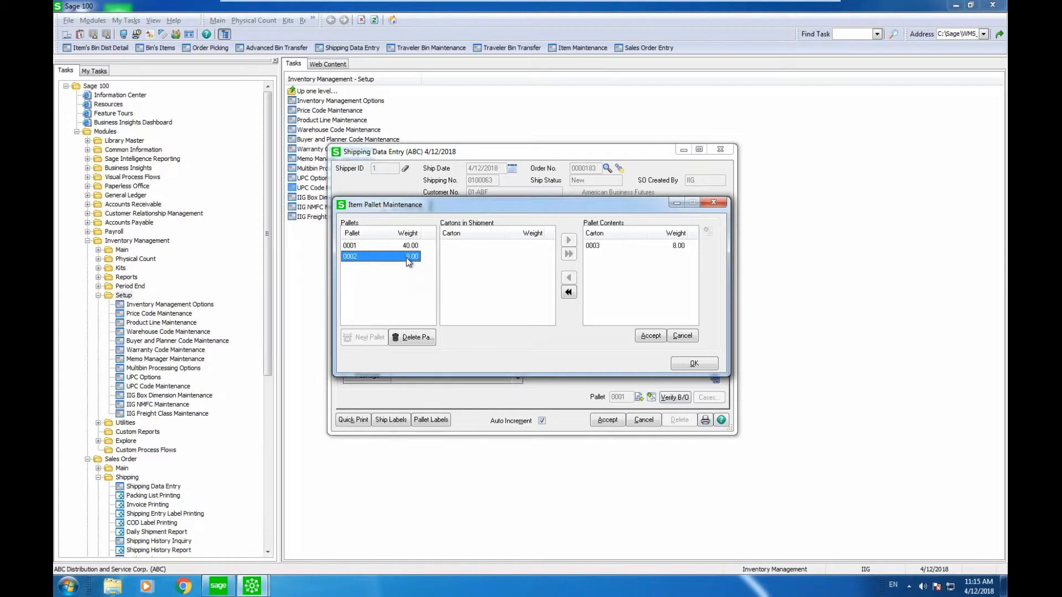
pyautogui.click(713, 202)
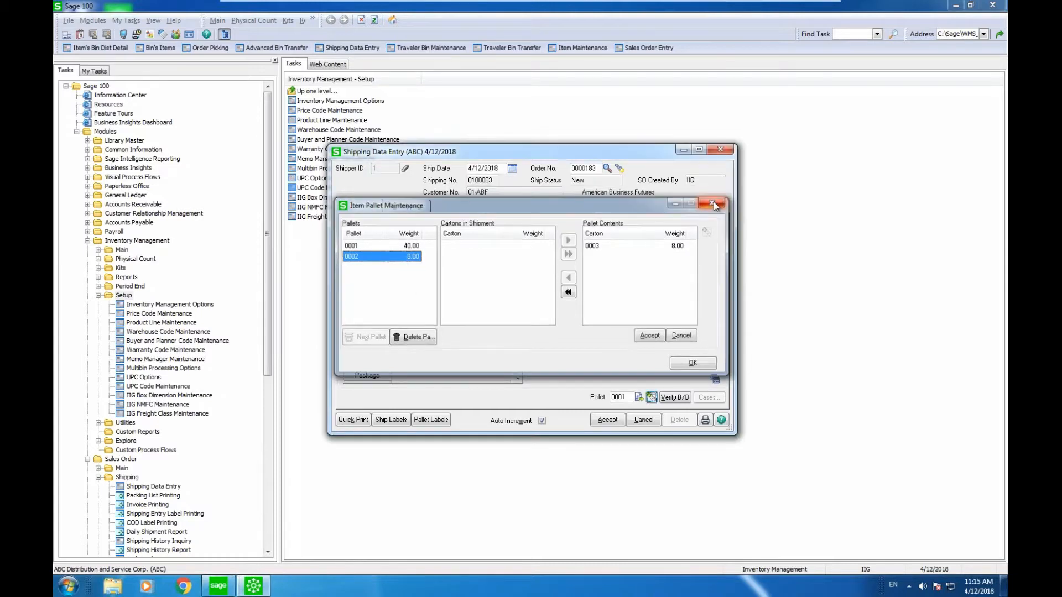
pyautogui.click(651, 398)
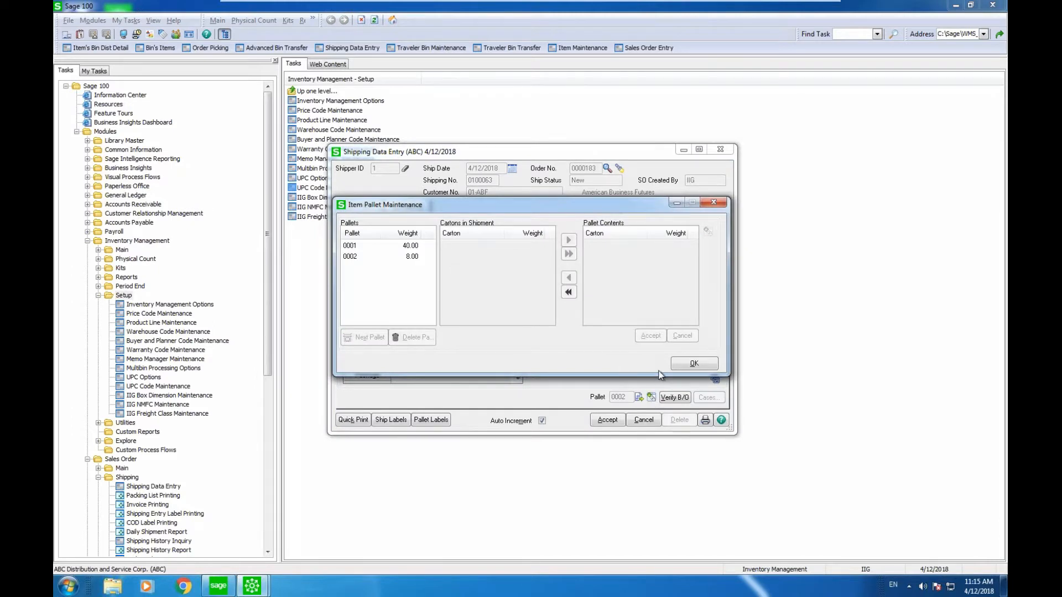
pyautogui.click(705, 363)
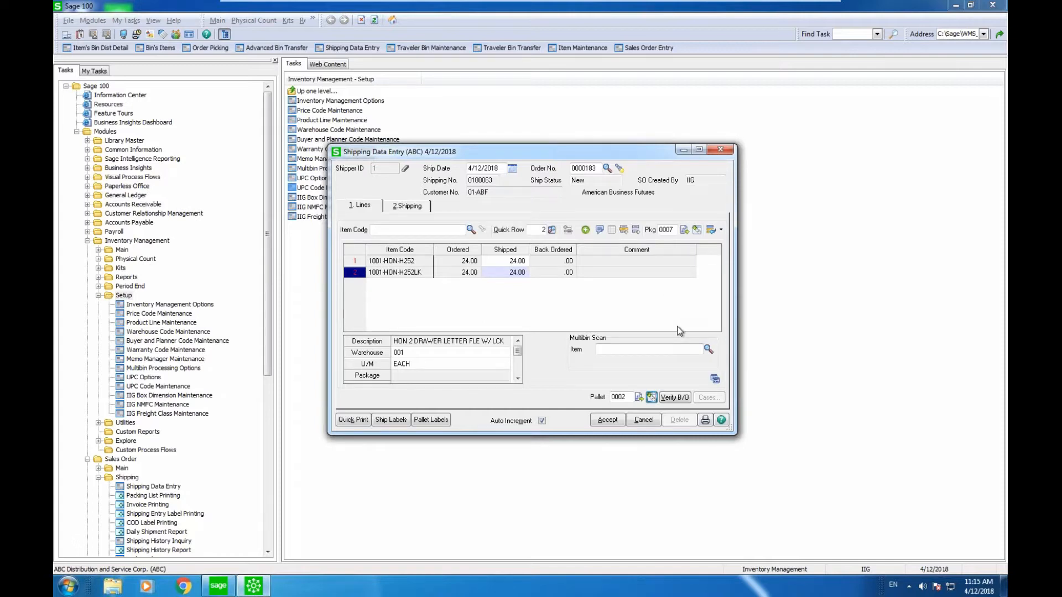
# Save the shipping entry changes and acknowledge the packed-quantity mismatch warning.
pyautogui.click(522, 272)
pyautogui.click(721, 149)
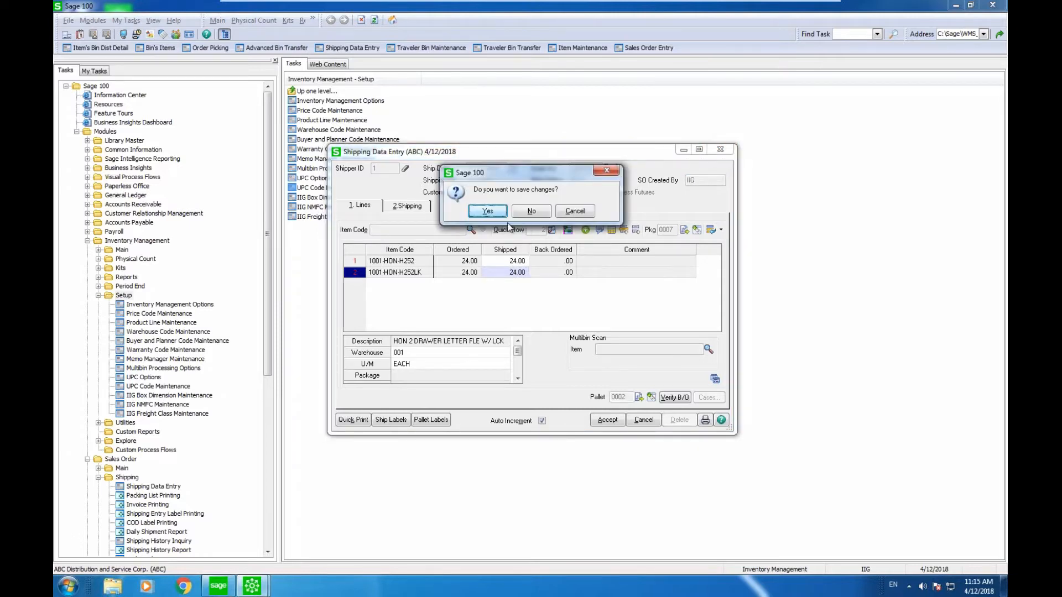
pyautogui.click(498, 210)
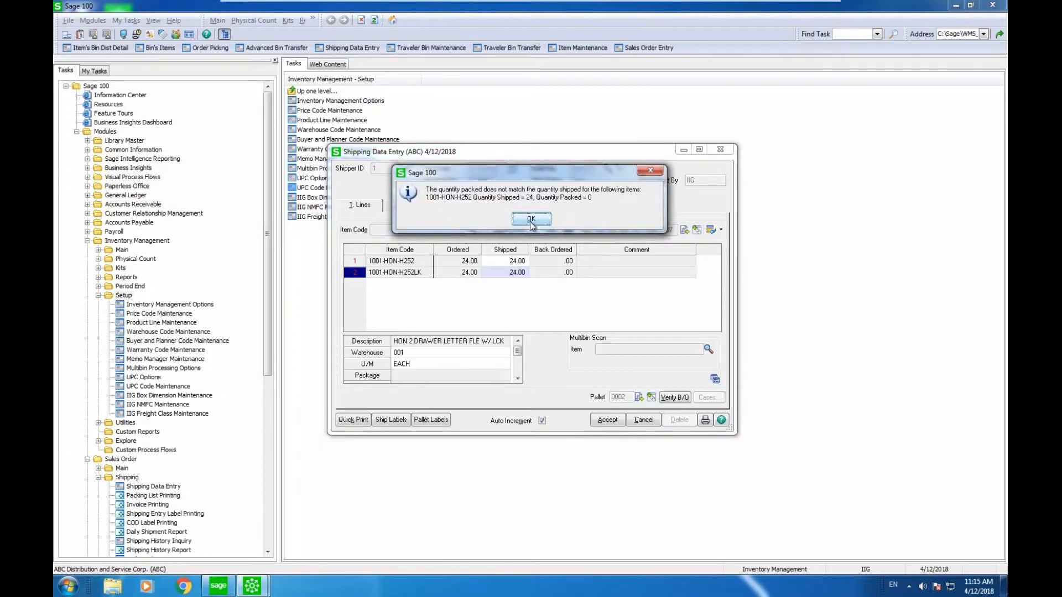
pyautogui.click(531, 220)
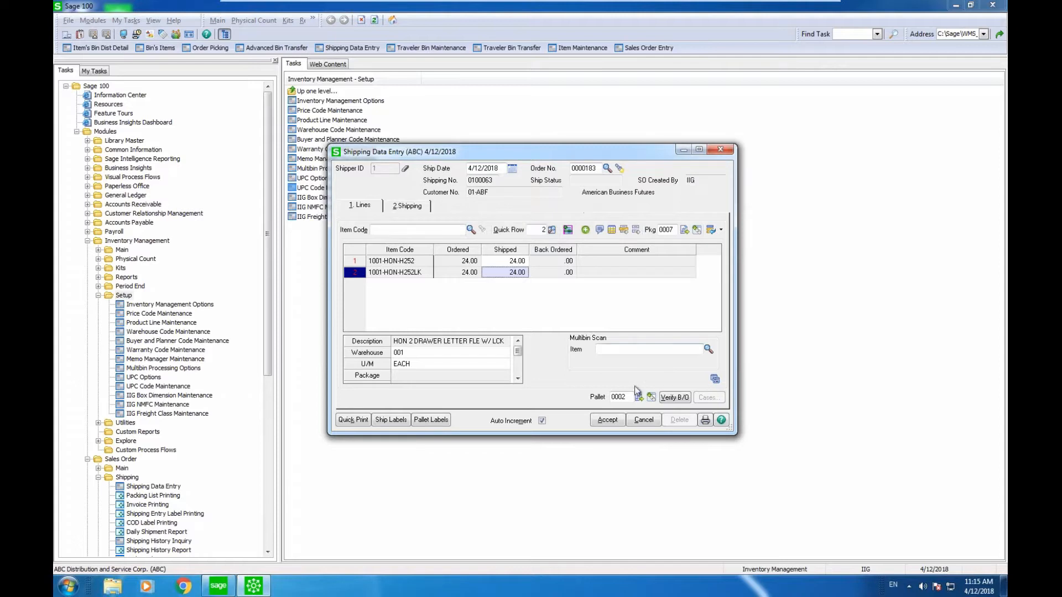
# Cancel shipping entry 0100063 and close the Shipping Data Entry window.
pyautogui.click(643, 420)
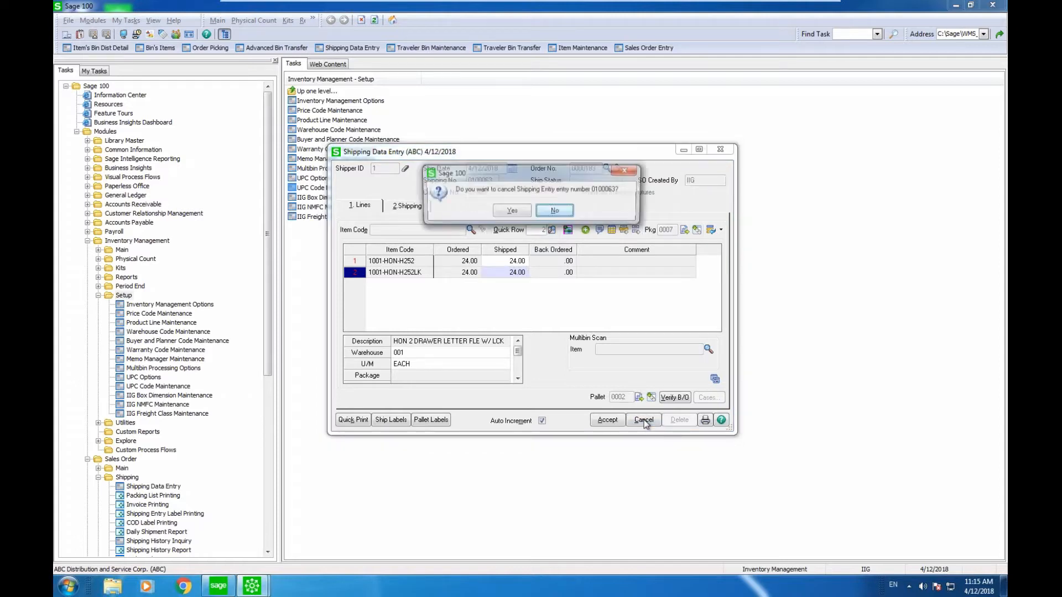
pyautogui.click(512, 212)
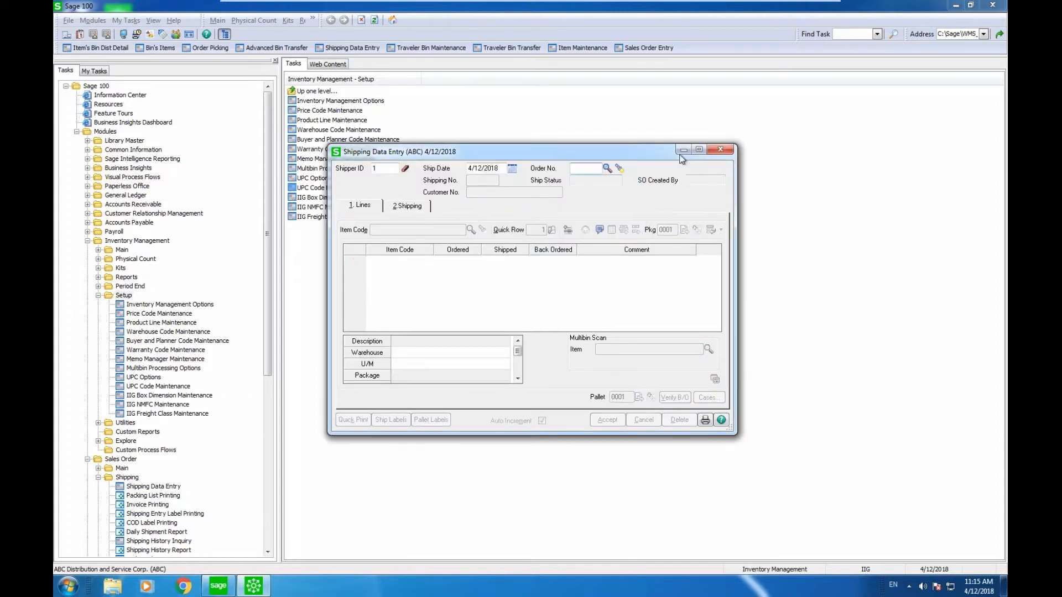
pyautogui.click(720, 150)
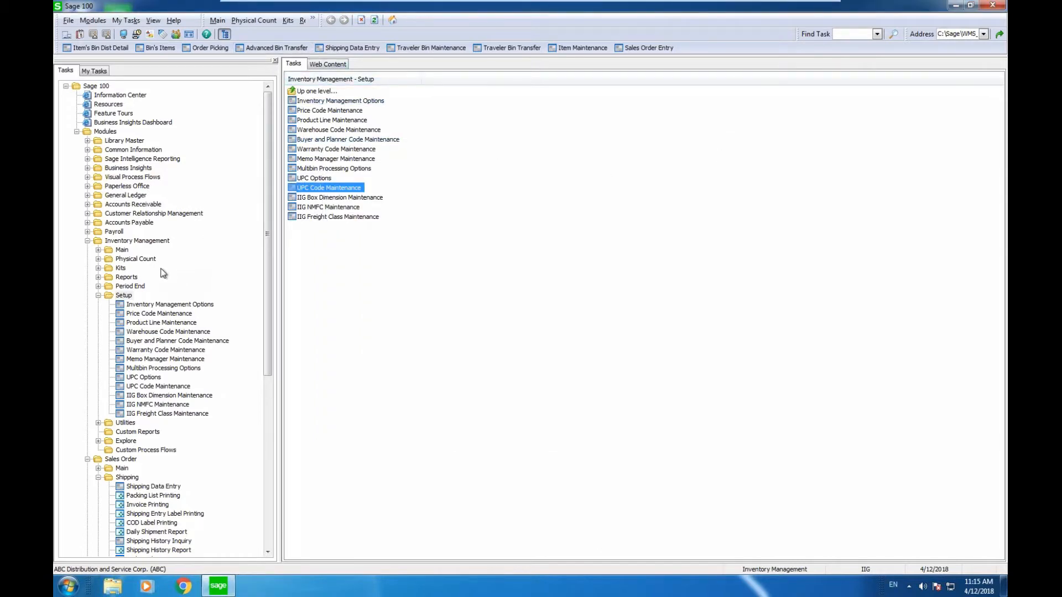
# Open Picking Sheet Printing with Auto distribute by bin location enabled.
pyautogui.click(156, 497)
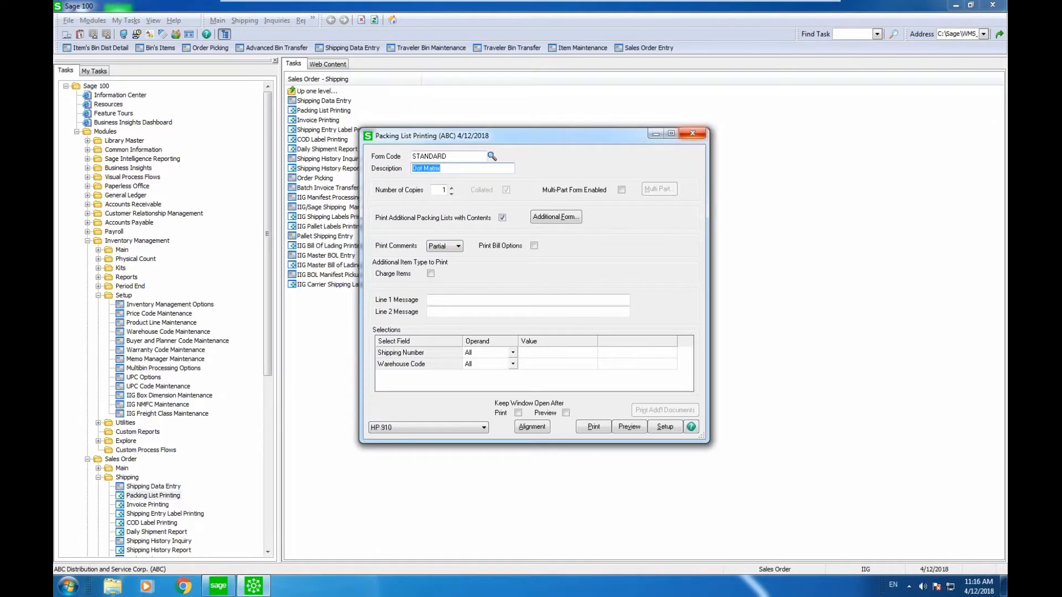
pyautogui.click(692, 133)
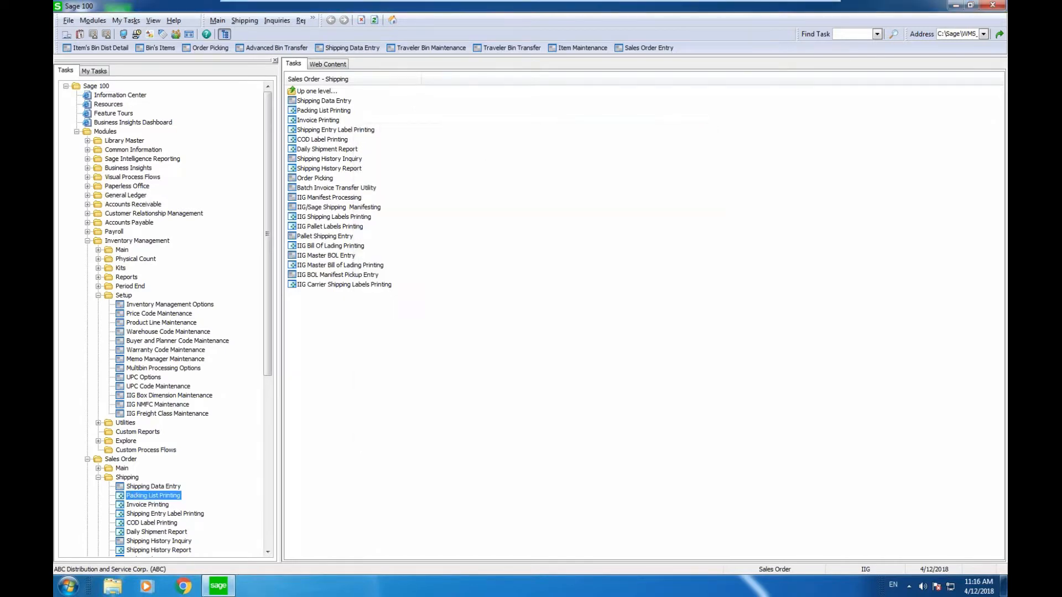
pyautogui.click(126, 468)
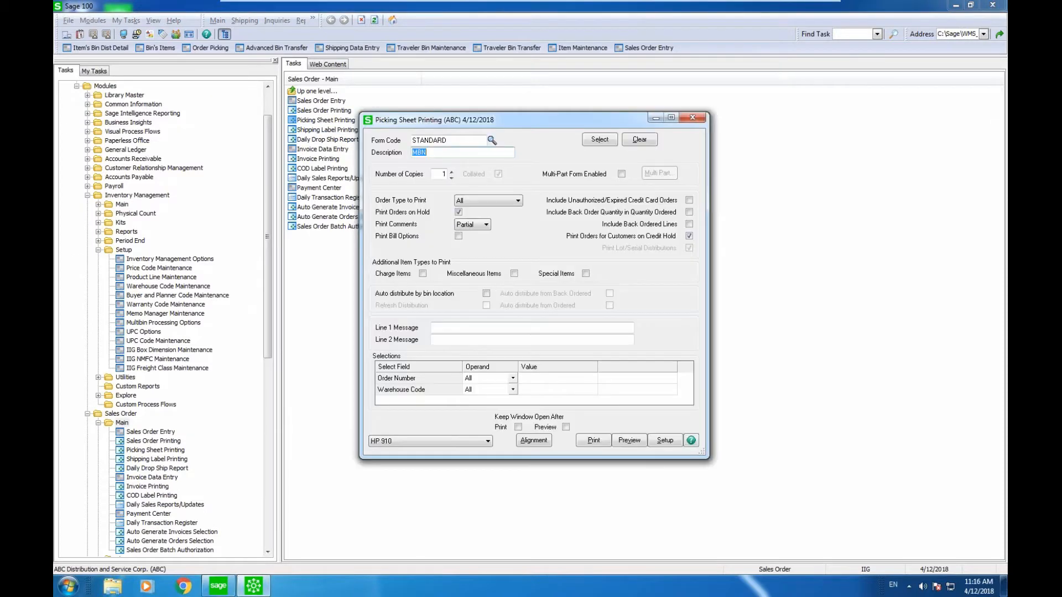
pyautogui.click(487, 293)
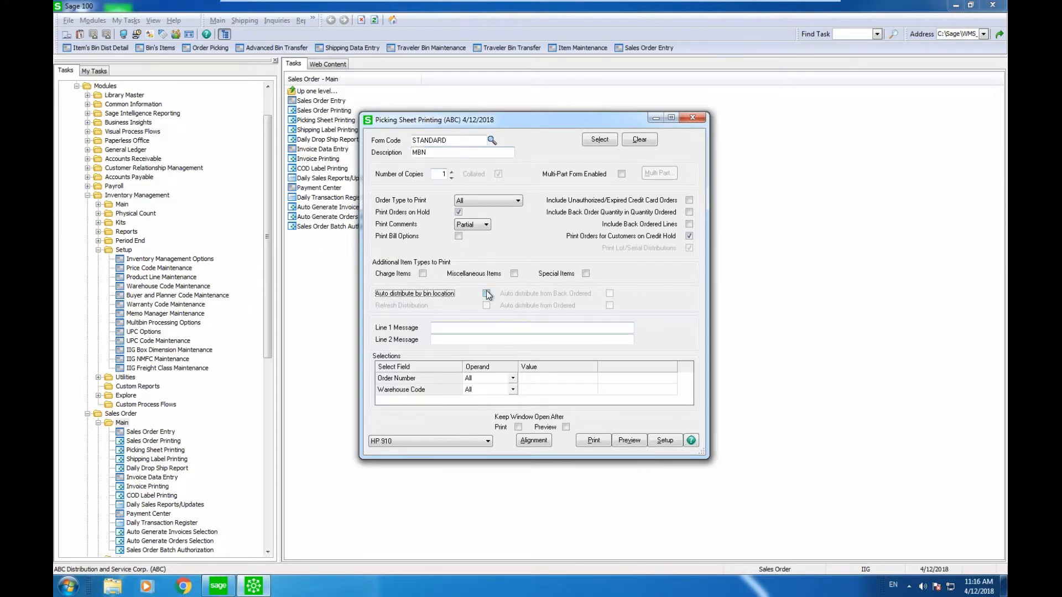
pyautogui.click(487, 305)
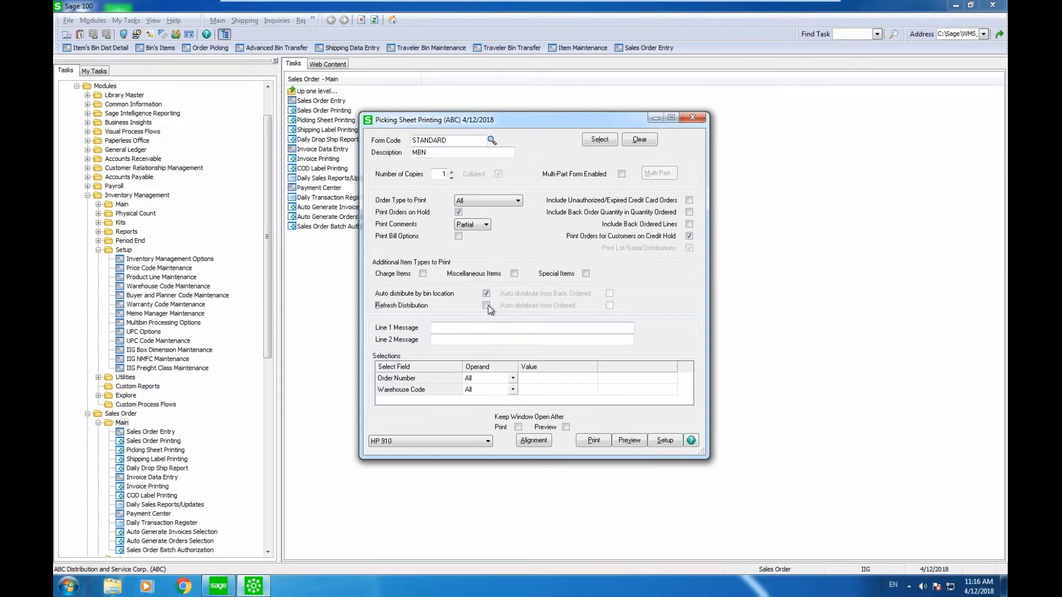
# Preview the picking sheet for order 0000182, then exit Sage 100.
pyautogui.click(544, 379)
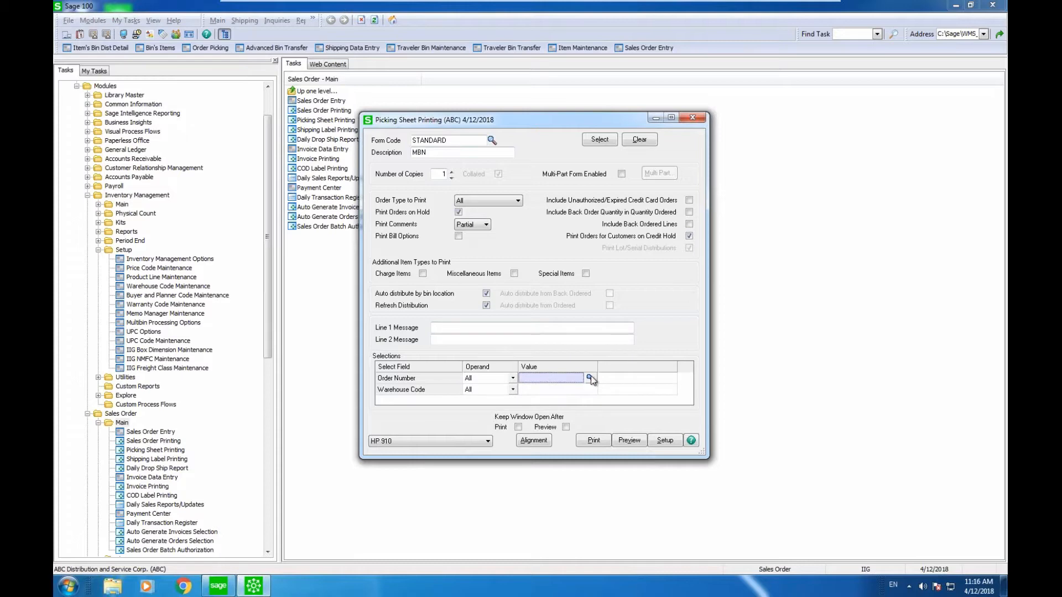
pyautogui.click(590, 377)
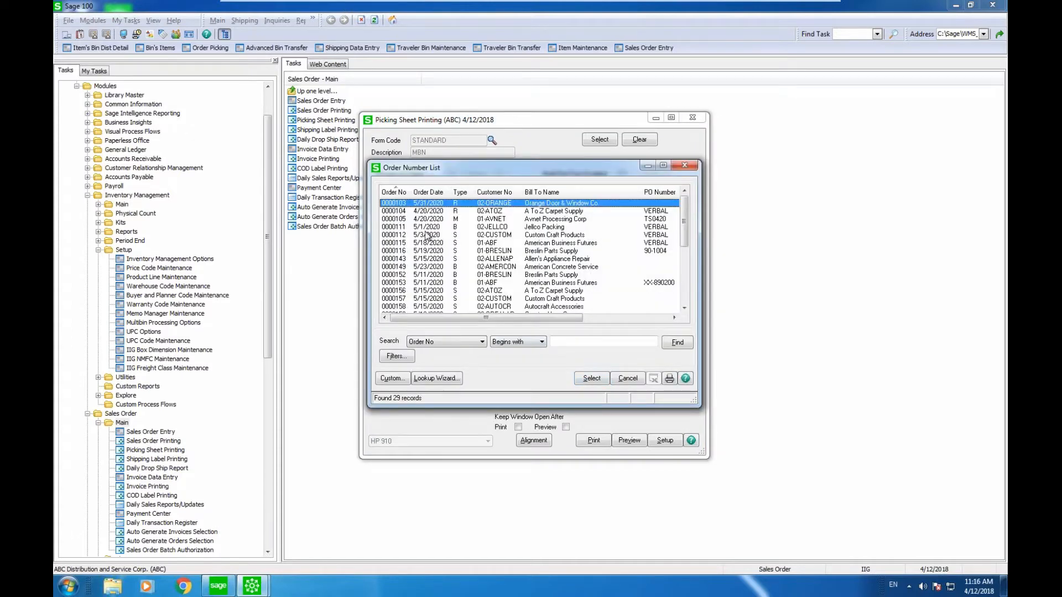
pyautogui.click(403, 192)
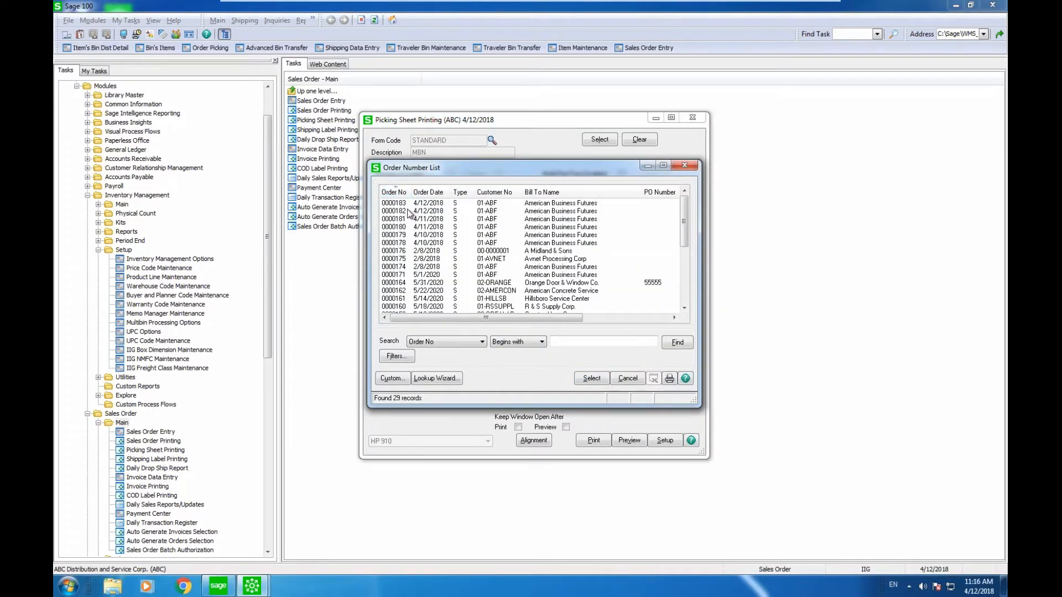
pyautogui.doubleClick(409, 213)
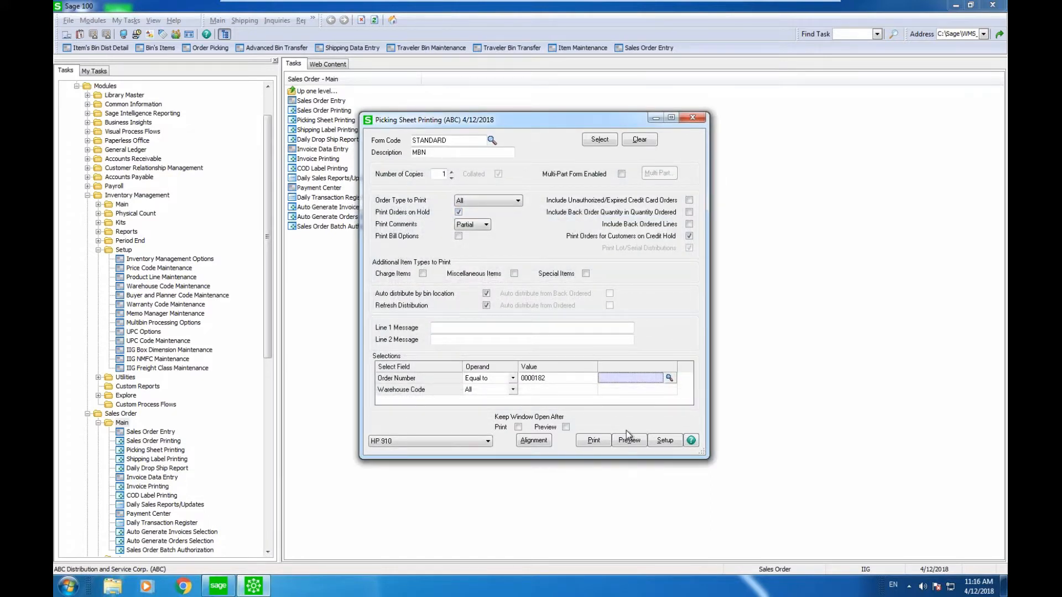
pyautogui.click(634, 443)
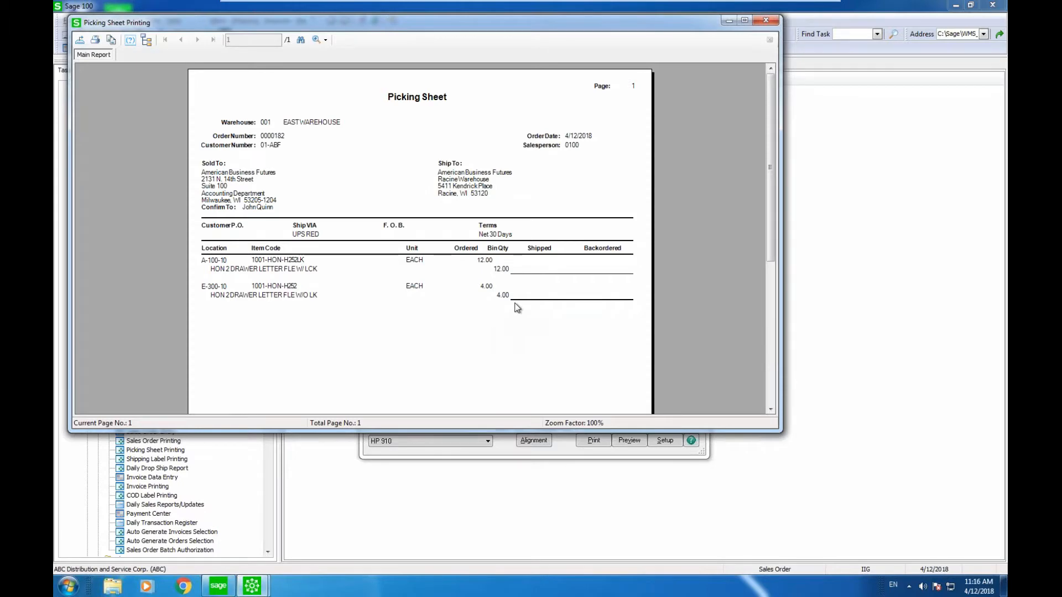
pyautogui.click(766, 20)
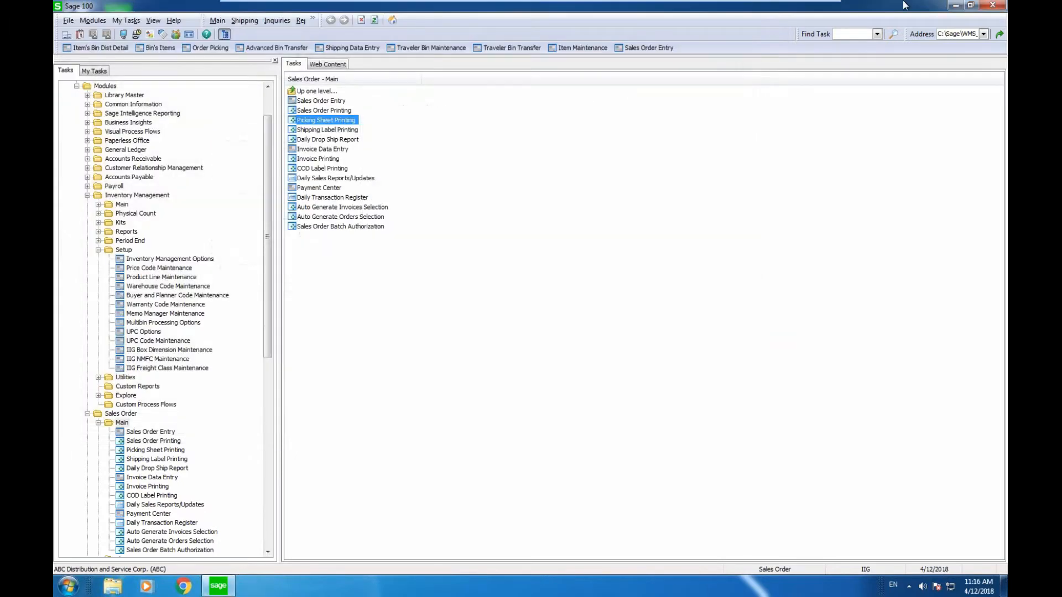
pyautogui.click(993, 5)
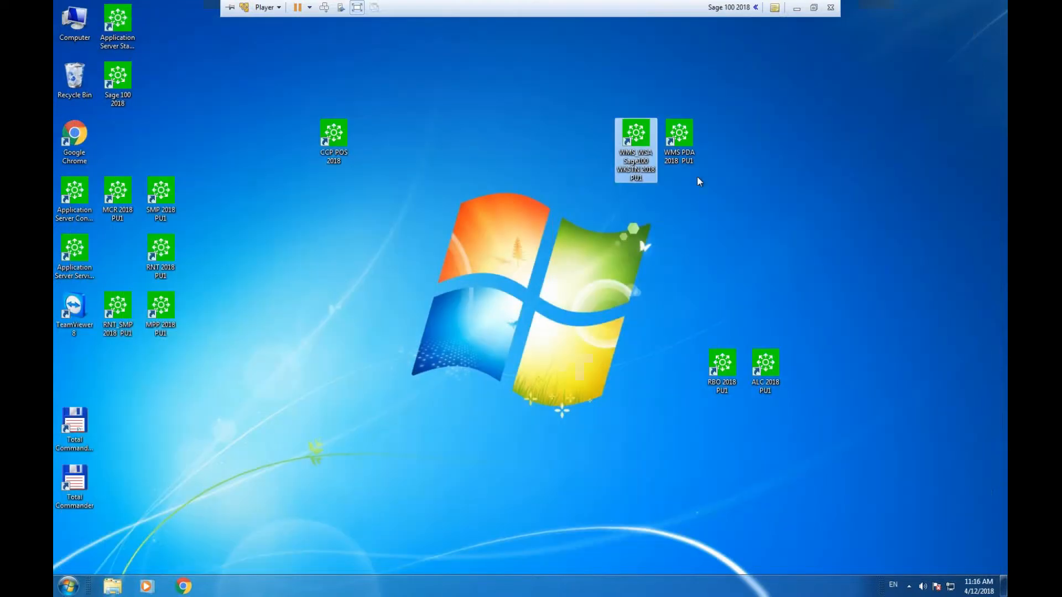
# Launch WMS PDA and log on with the user ID and password.
pyautogui.click(682, 145)
pyautogui.doubleClick(682, 145)
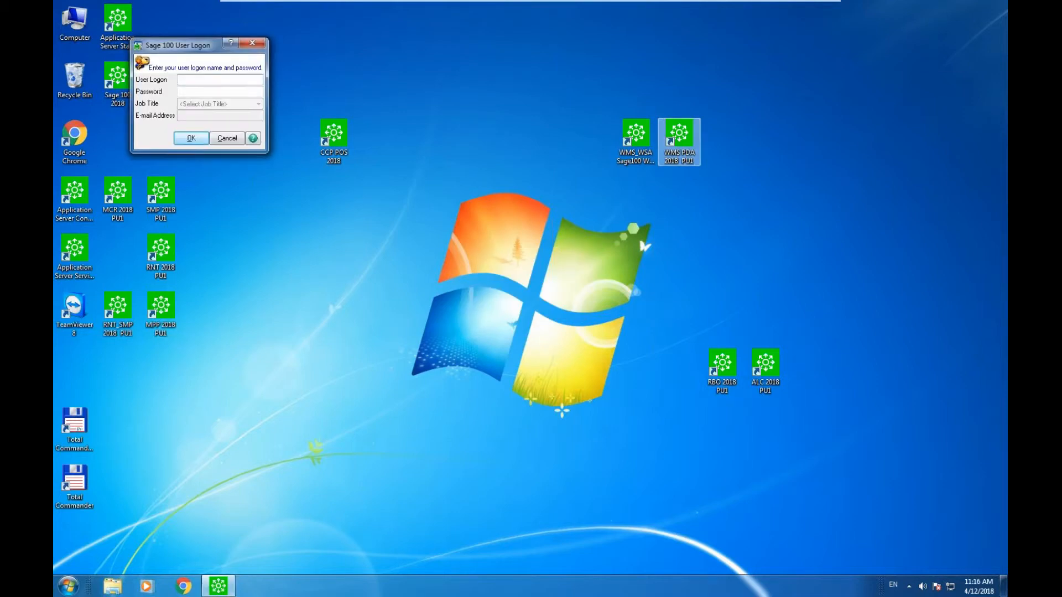
pyautogui.write('iig')
pyautogui.press('Tab')
pyautogui.write('****')
pyautogui.press('BackSpace')
pyautogui.press('BackSpace')
pyautogui.press('BackSpace')
pyautogui.press('BackSpace')
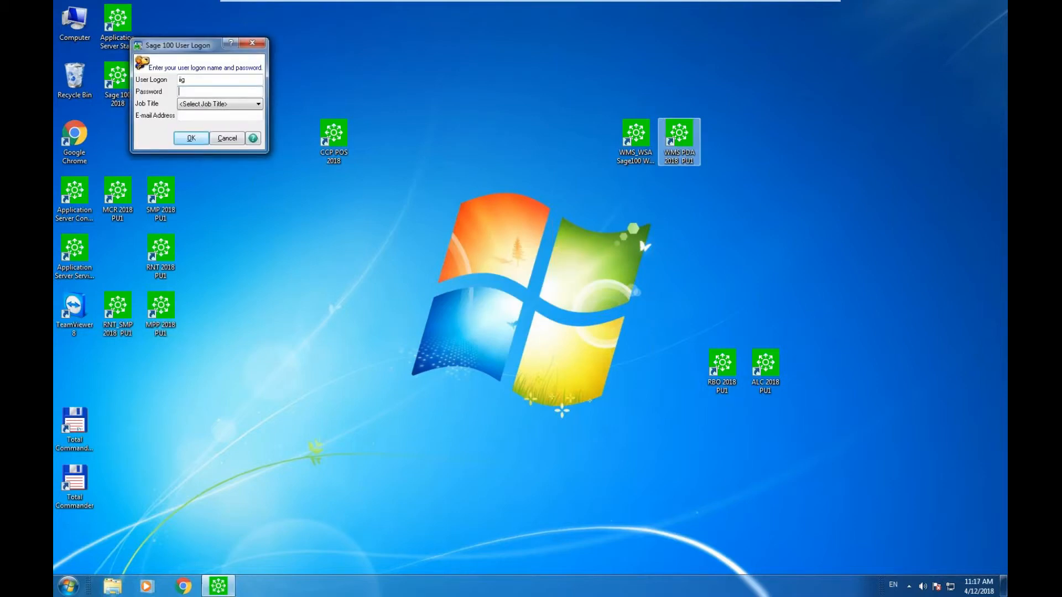
pyautogui.write('*****')
pyautogui.press('Return')
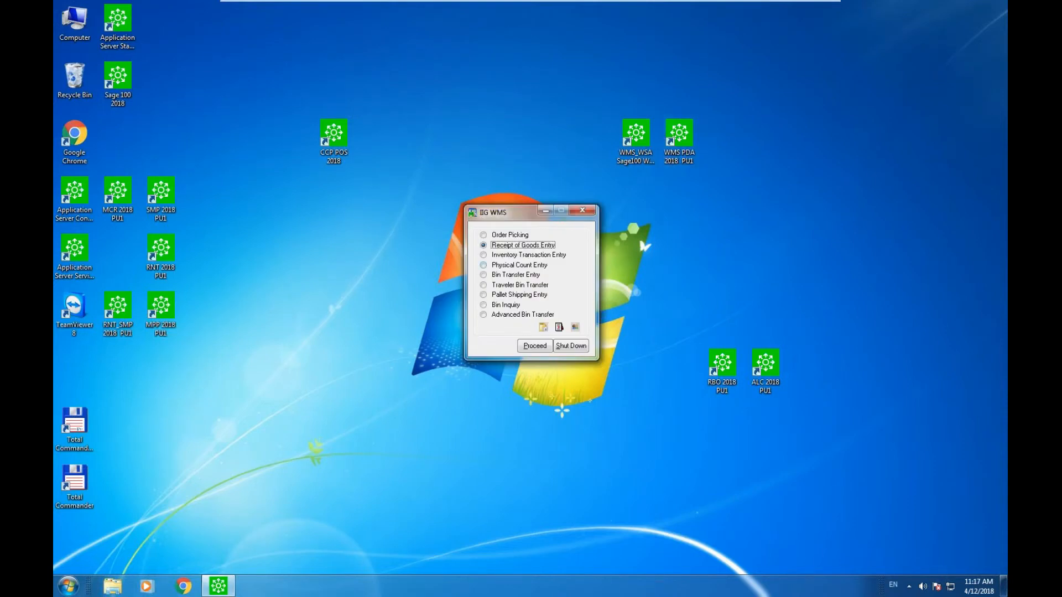
# Start Order Picking in warehouse 001 with cart CART2 for order 182.
pyautogui.click(483, 236)
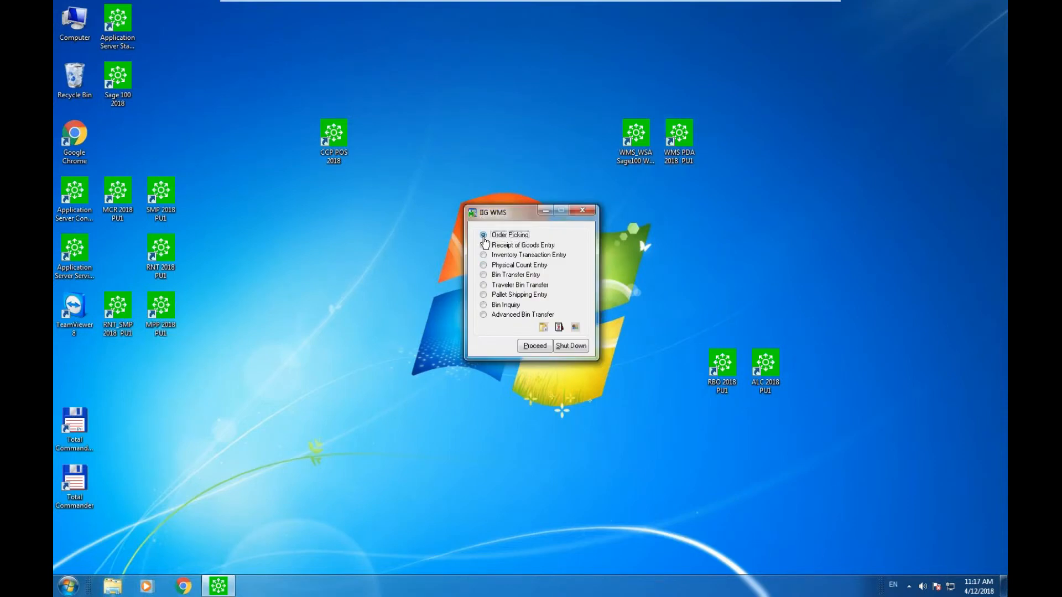
pyautogui.click(531, 346)
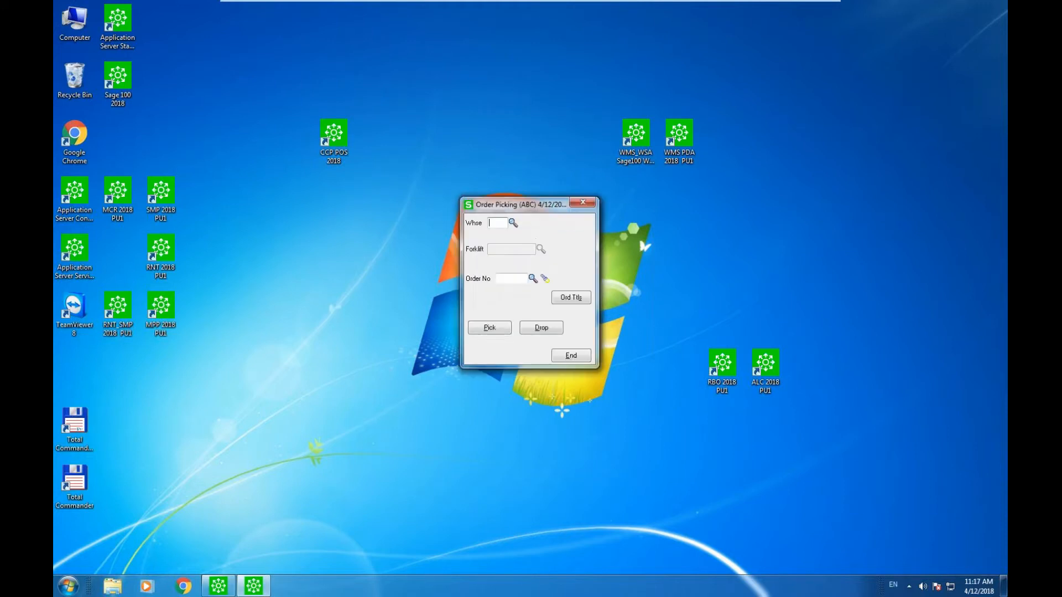
pyautogui.write('001')
pyautogui.press('Tab')
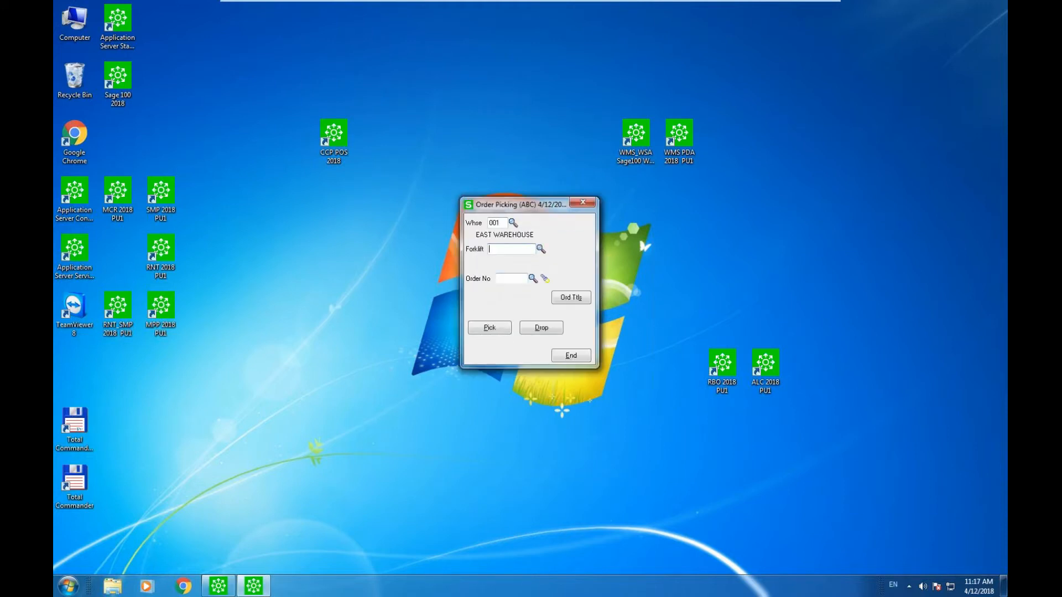
pyautogui.click(541, 250)
pyautogui.click(540, 248)
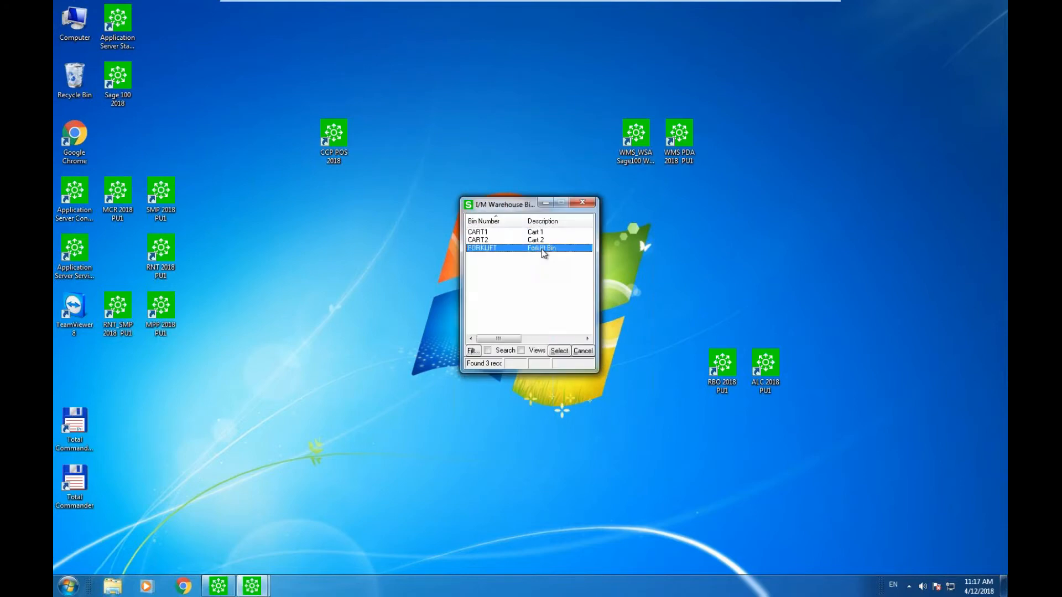
pyautogui.press('Up')
pyautogui.press('Return')
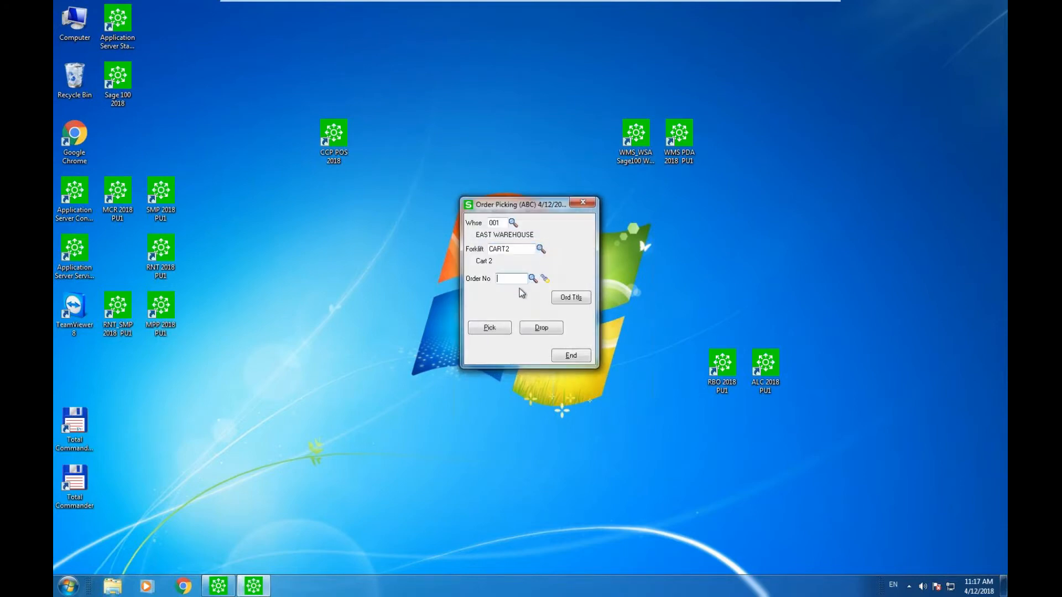
pyautogui.write('182')
pyautogui.press('Return')
# Pick 12 of 1001-HON-H252LK from bin A-100-10.
pyautogui.click(503, 330)
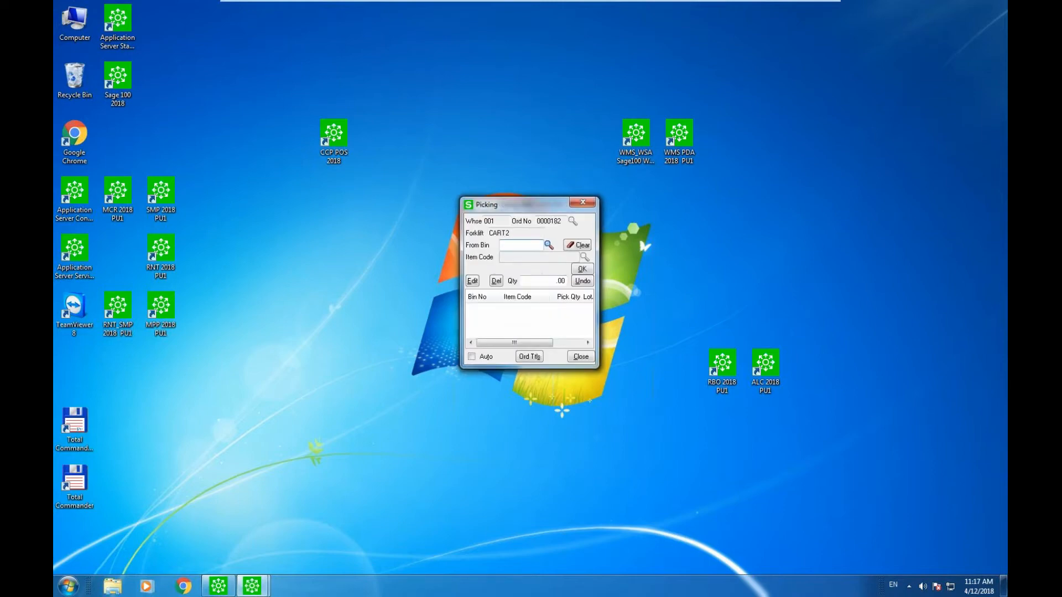
pyautogui.click(549, 245)
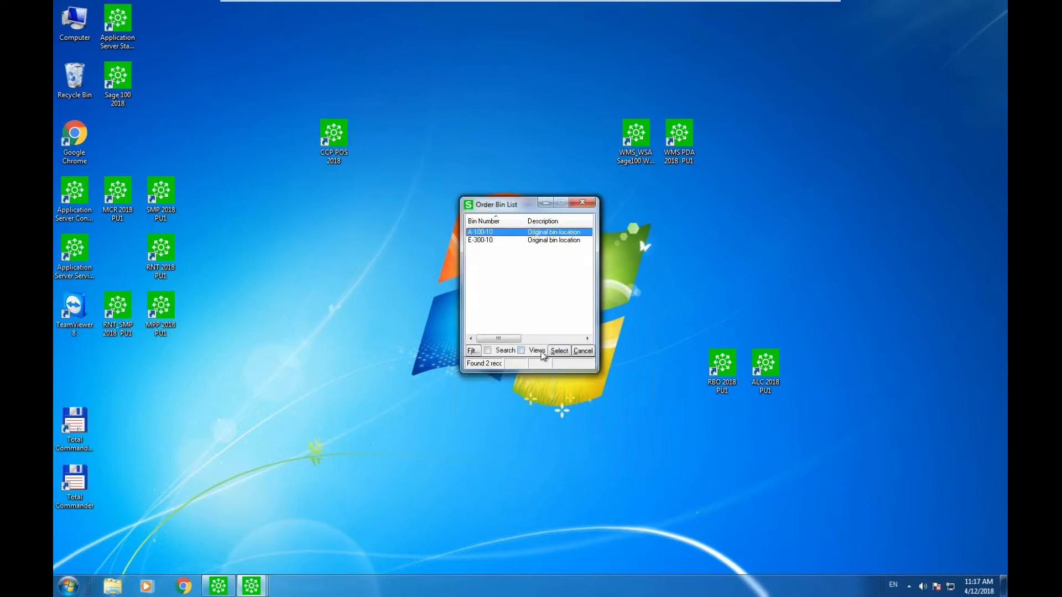
pyautogui.click(559, 352)
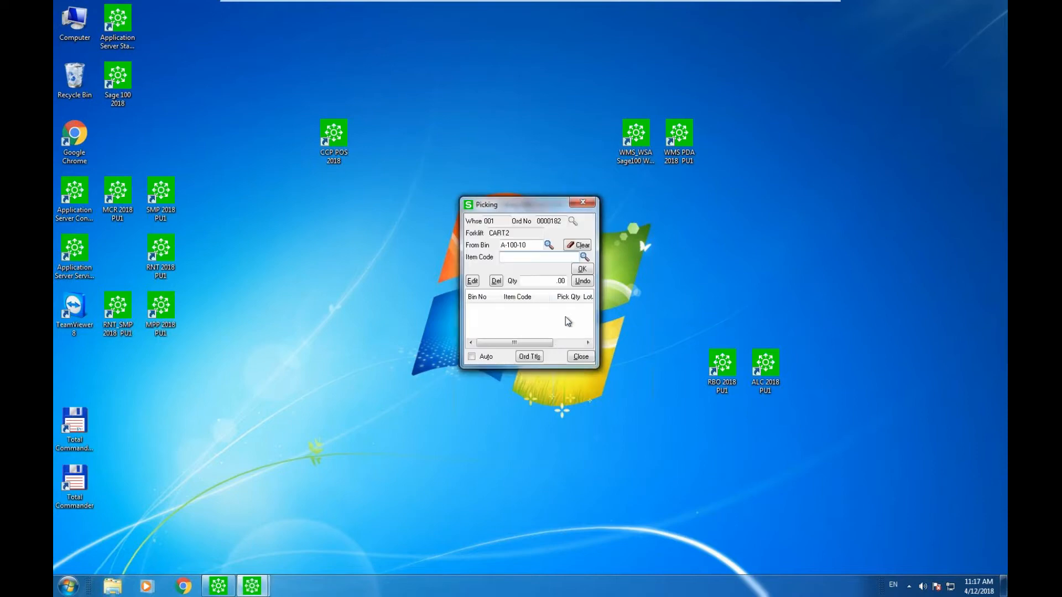
pyautogui.click(583, 258)
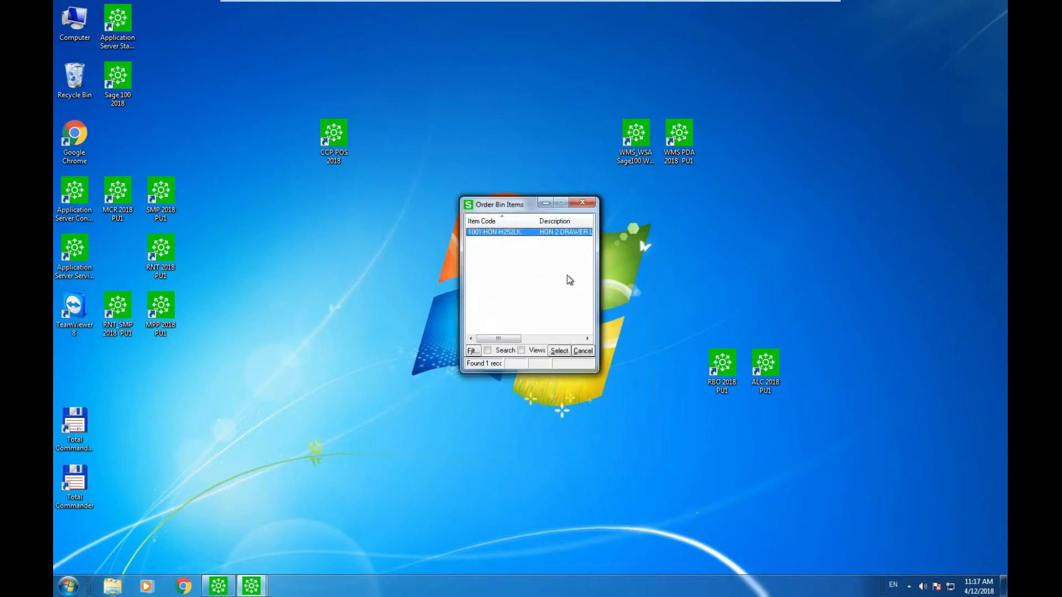
pyautogui.click(558, 352)
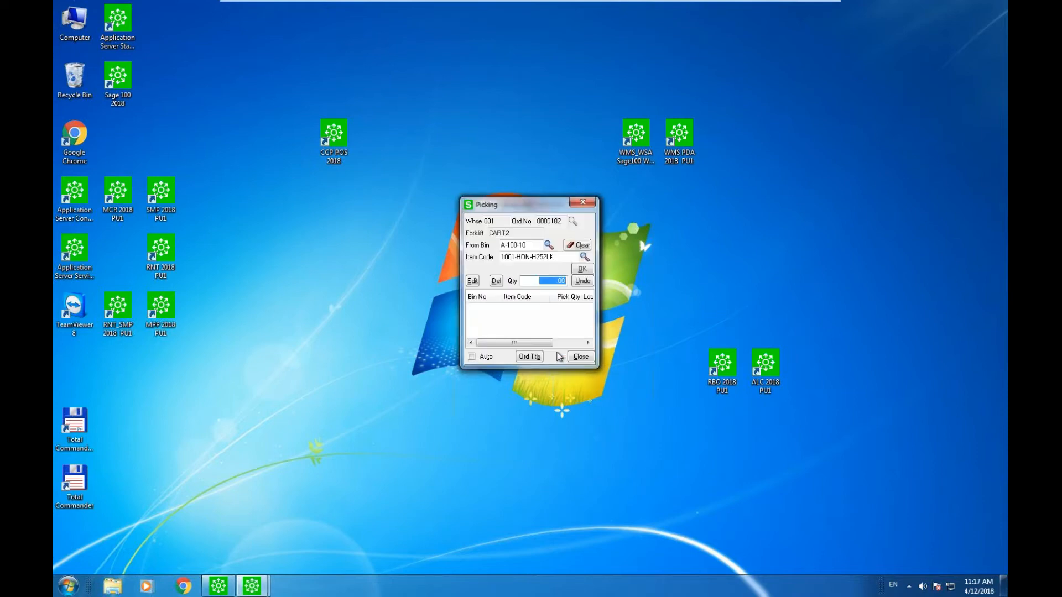
pyautogui.write('12')
pyautogui.press('Return')
pyautogui.press('Return')
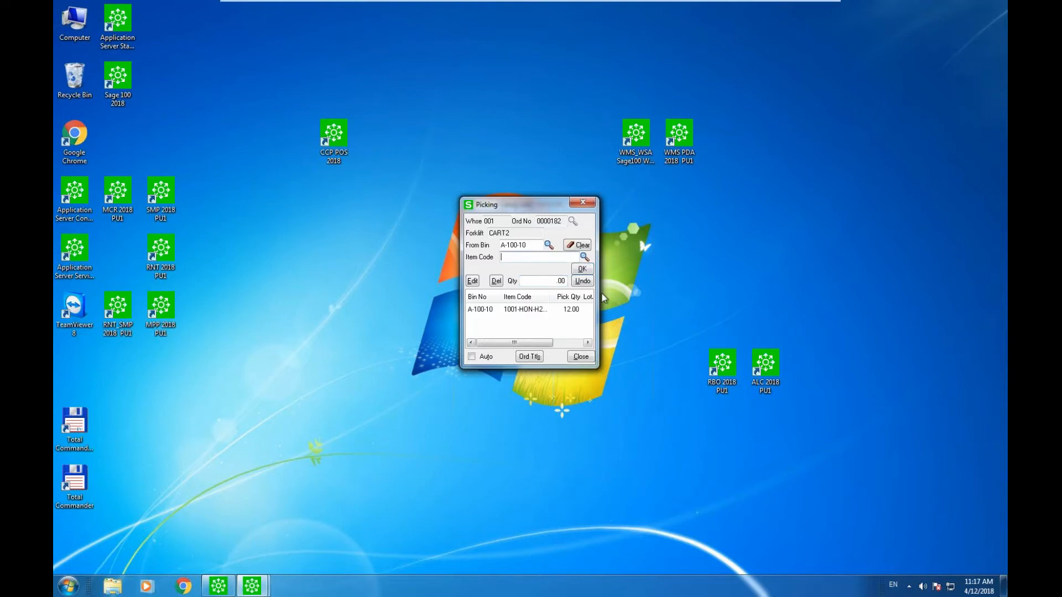
# Pick 4 of 1001-HON-H252 from bin E-300-10 and finish picking.
pyautogui.click(584, 257)
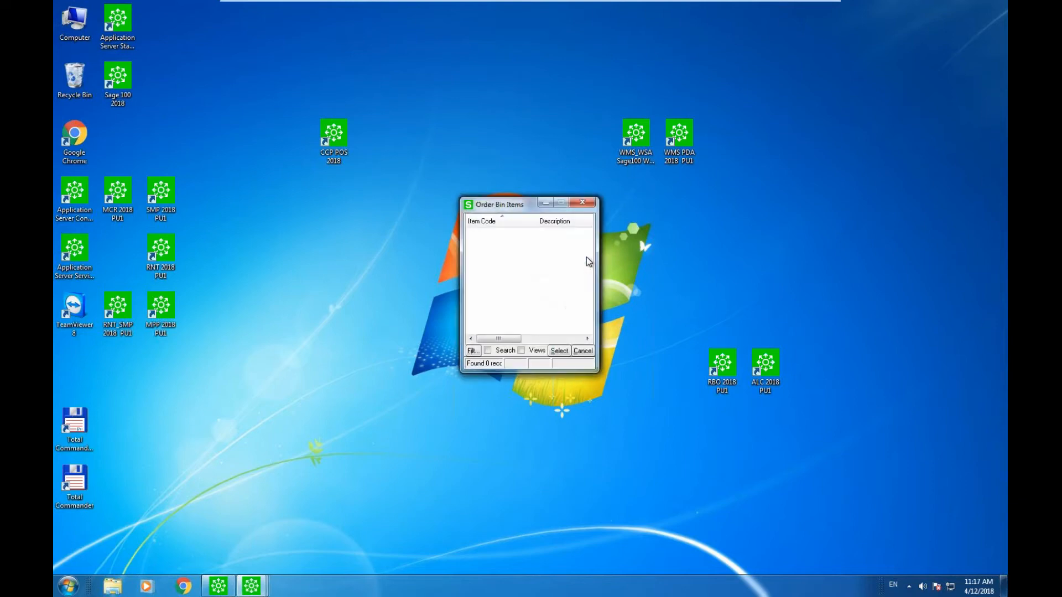
pyautogui.click(583, 350)
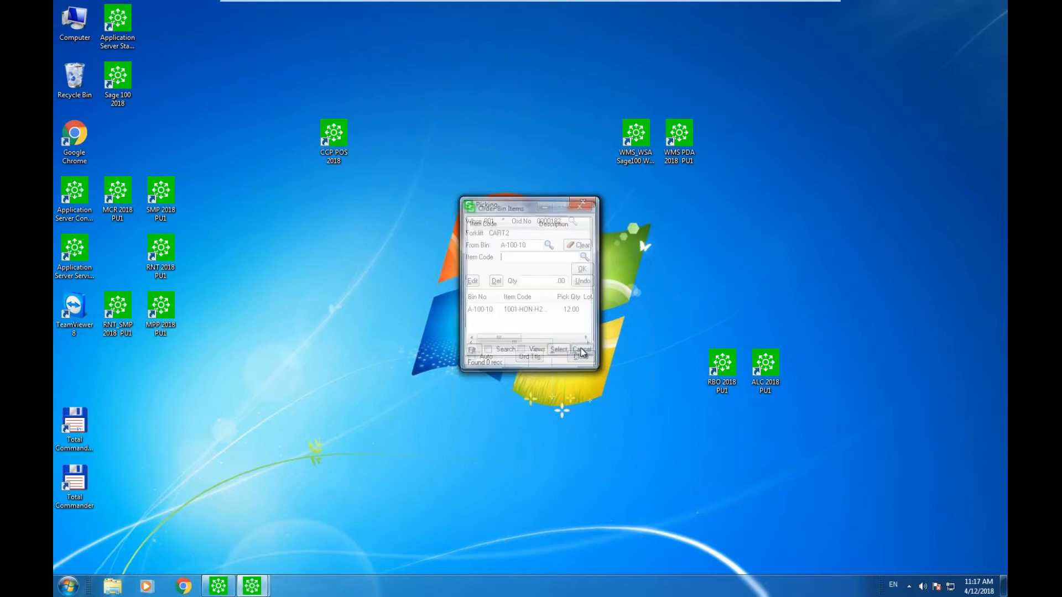
pyautogui.click(548, 245)
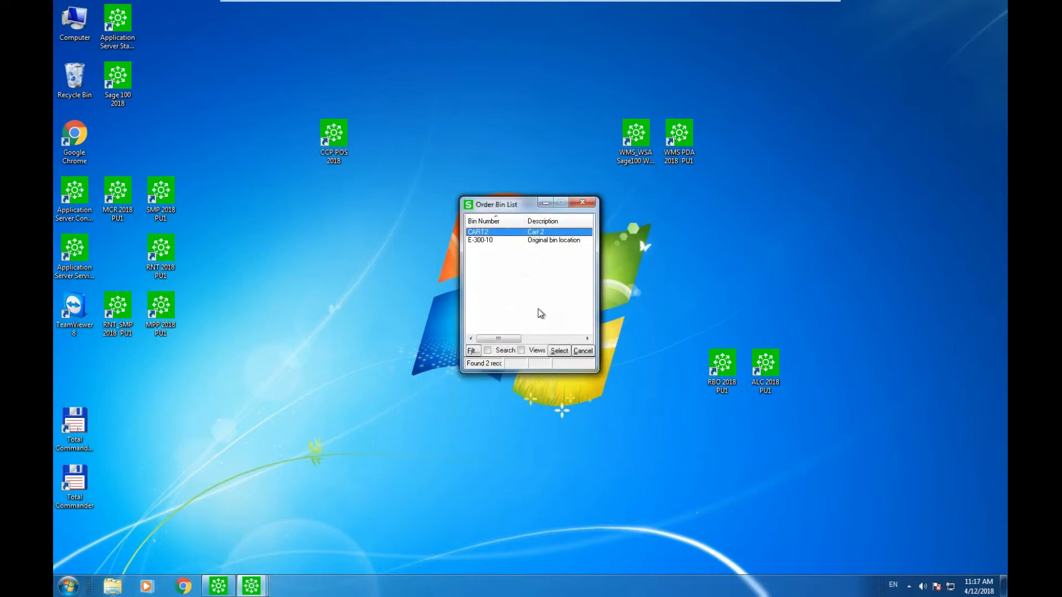
pyautogui.doubleClick(519, 241)
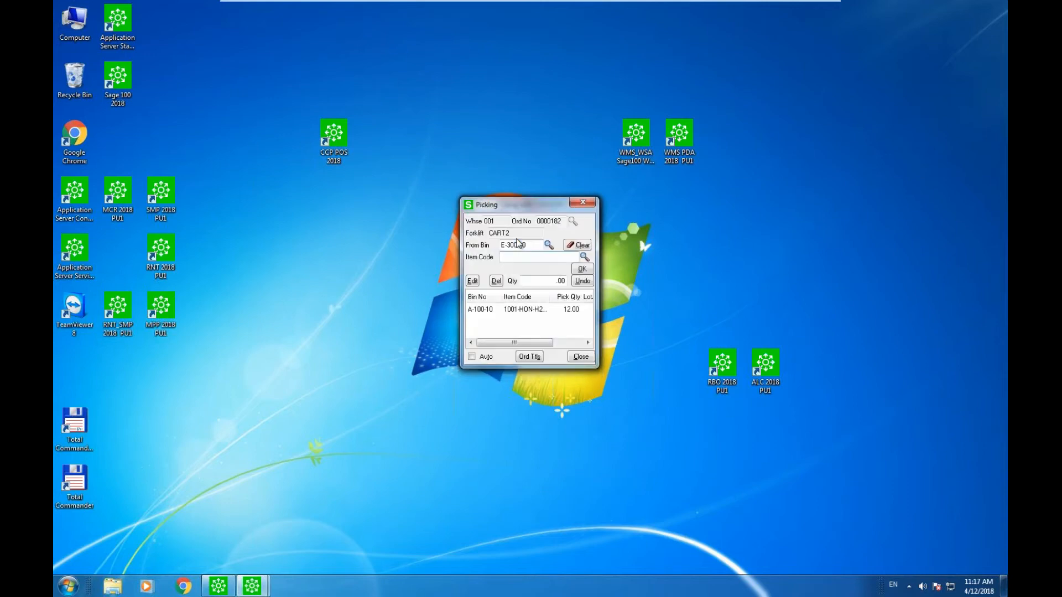
pyautogui.click(583, 256)
pyautogui.press('Return')
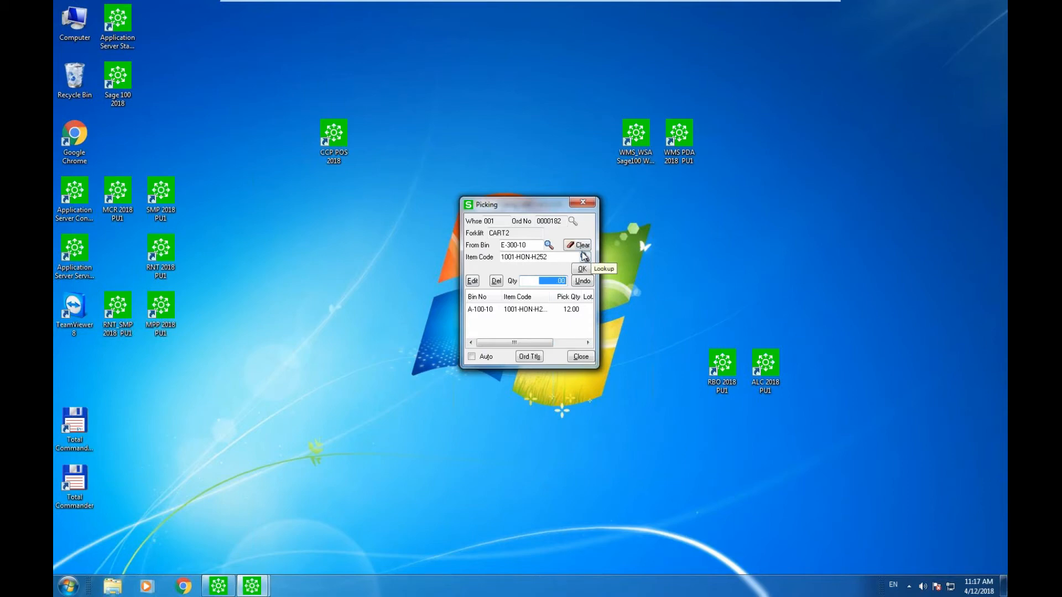
pyautogui.write('4')
pyautogui.press('Return')
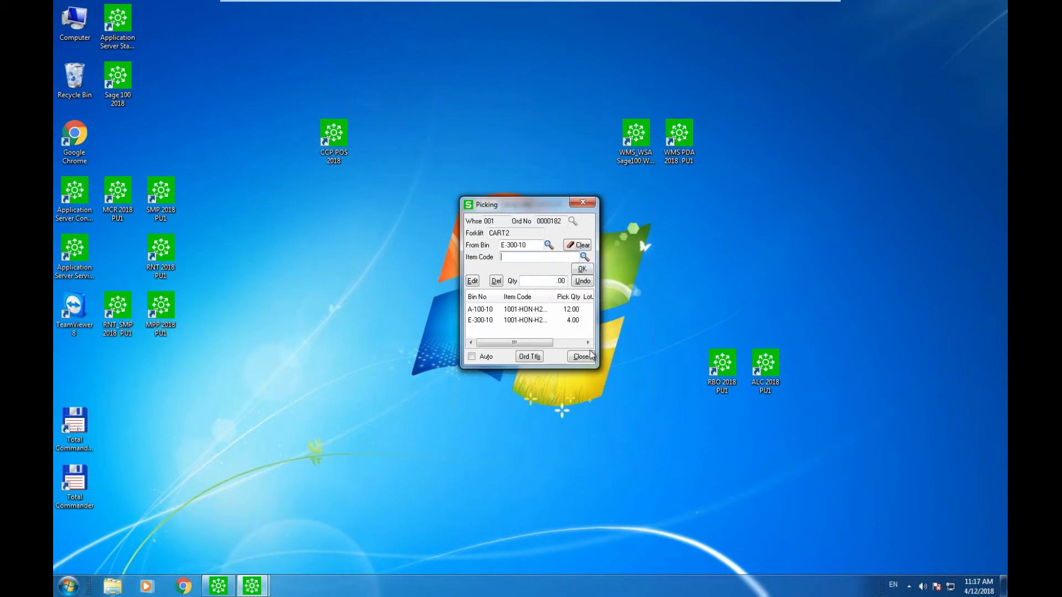
pyautogui.click(581, 356)
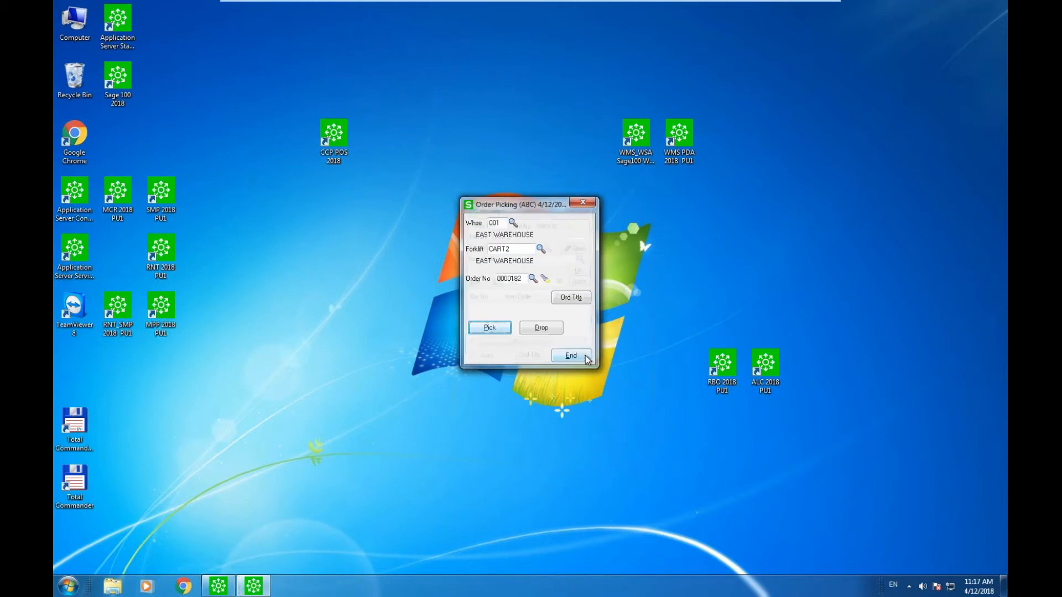
# Drop all CART2 items into bin SHIPPING, then close Drop Orders and Order Picking.
pyautogui.click(548, 328)
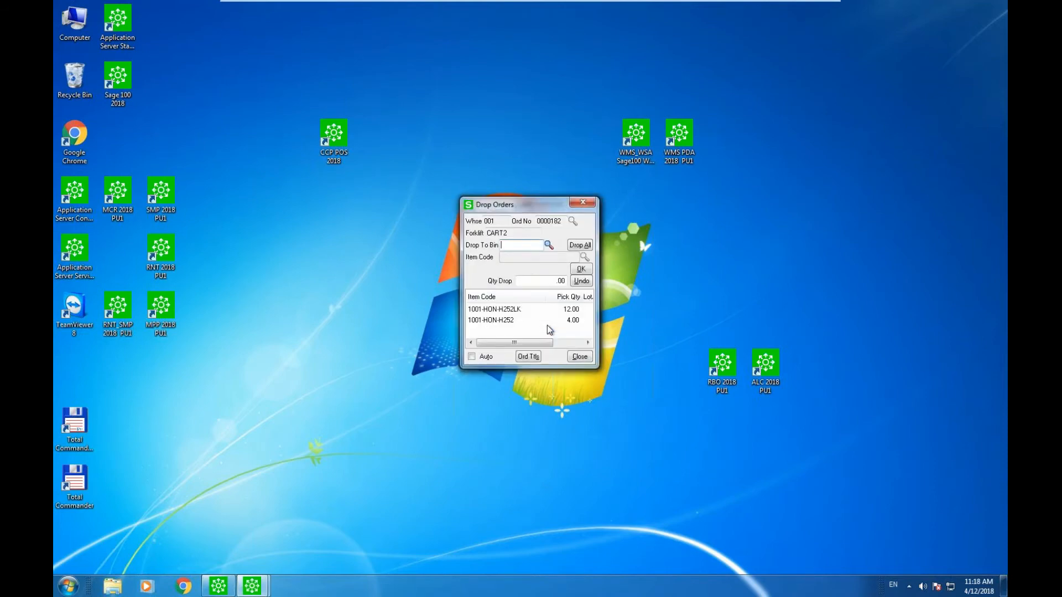
pyautogui.write('SHIPPING')
pyautogui.press('Return')
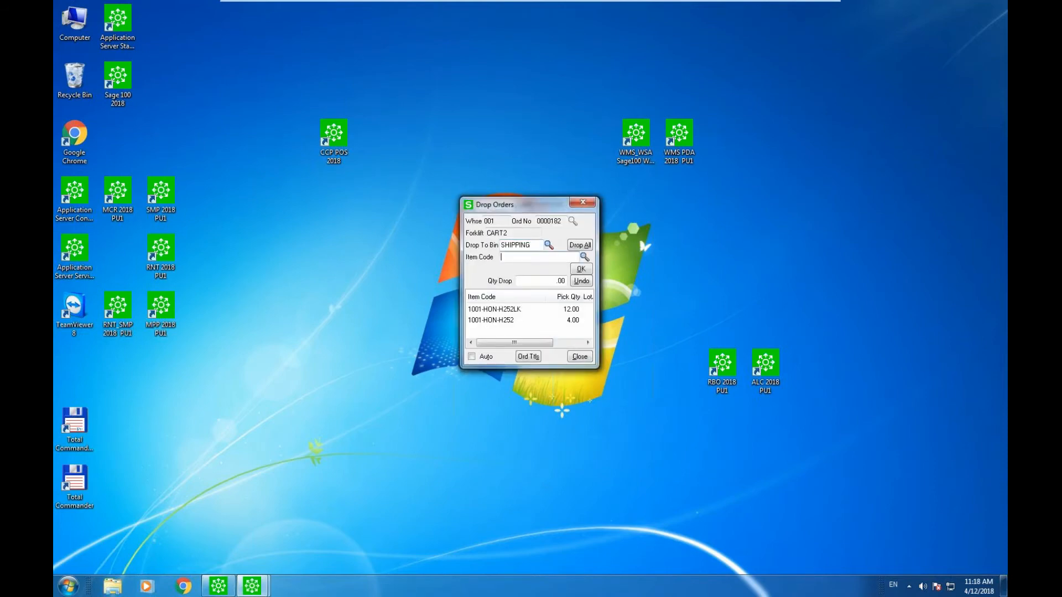
pyautogui.click(588, 246)
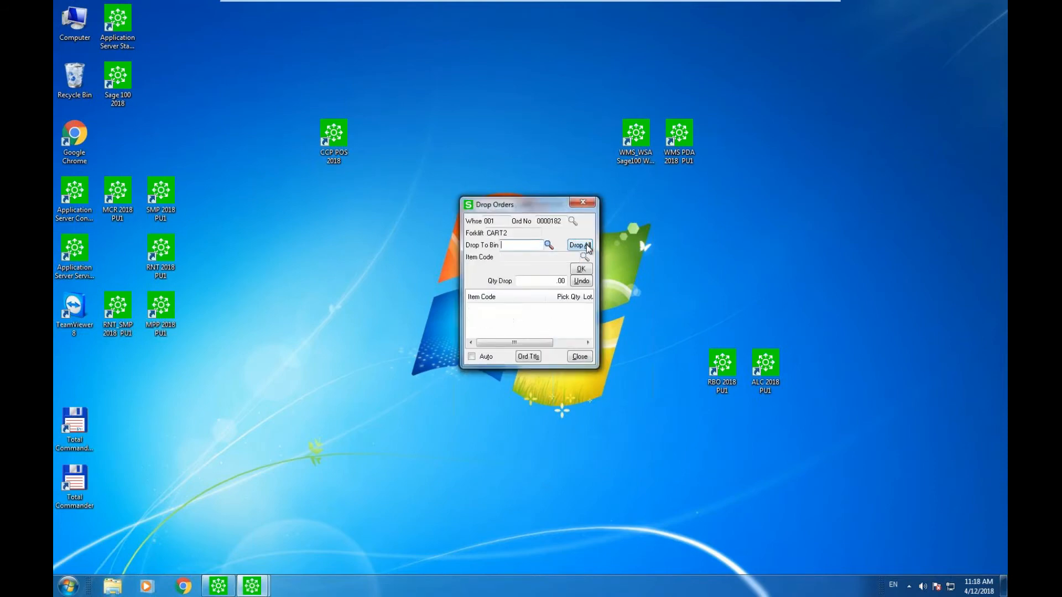
pyautogui.click(583, 203)
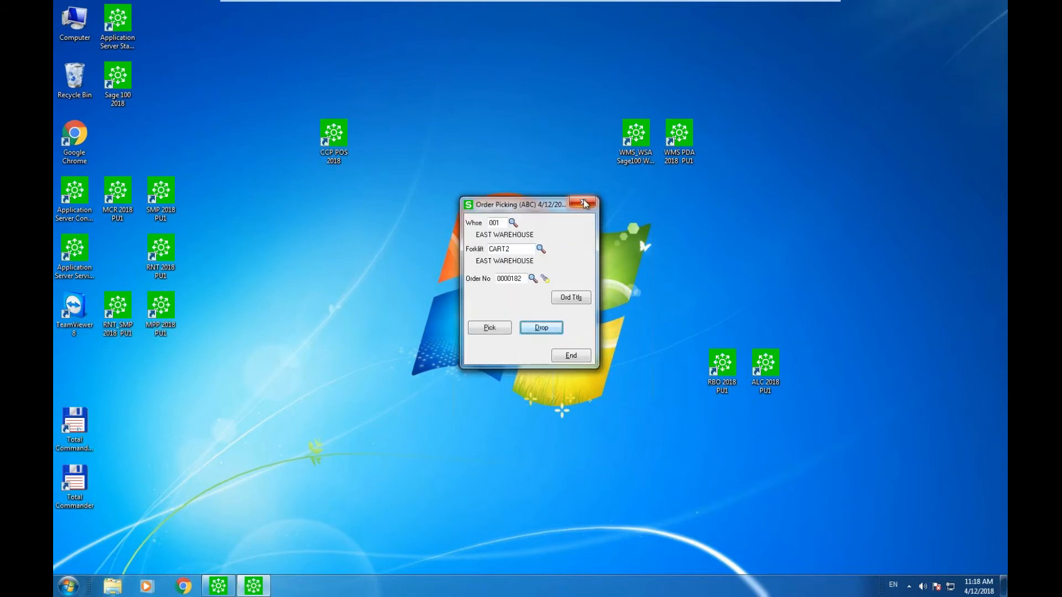
pyautogui.click(585, 204)
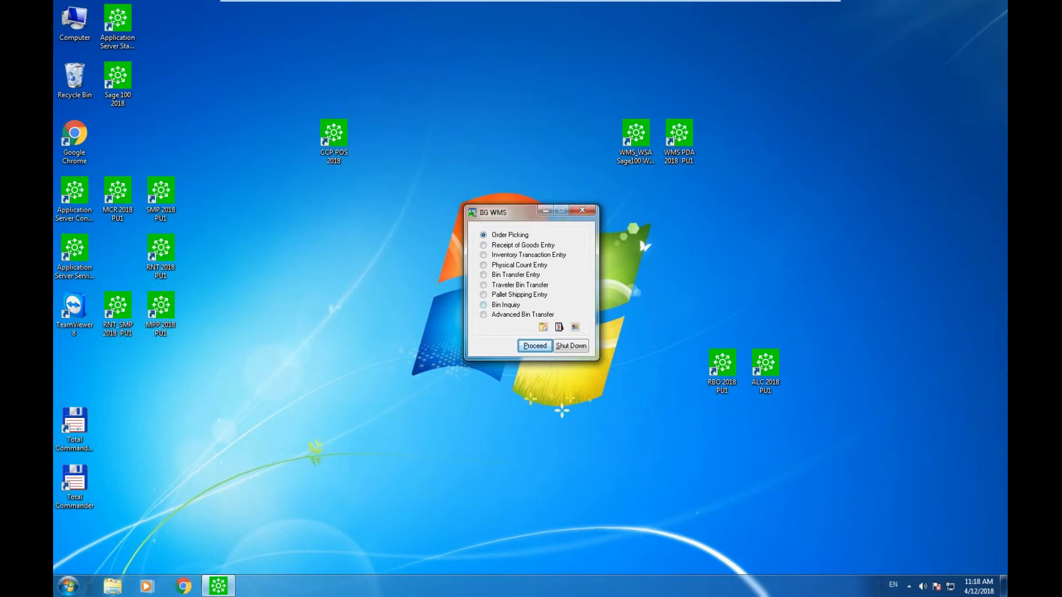
# Open Advanced Bin Transfer for warehouse 001 using the FORKLIFT bin.
pyautogui.click(484, 315)
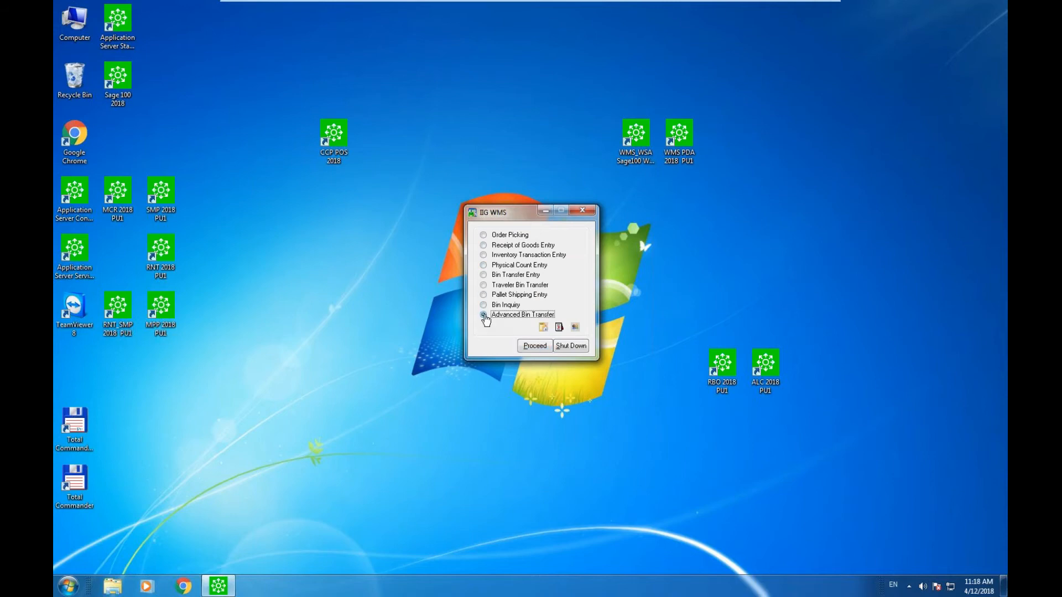
pyautogui.click(533, 346)
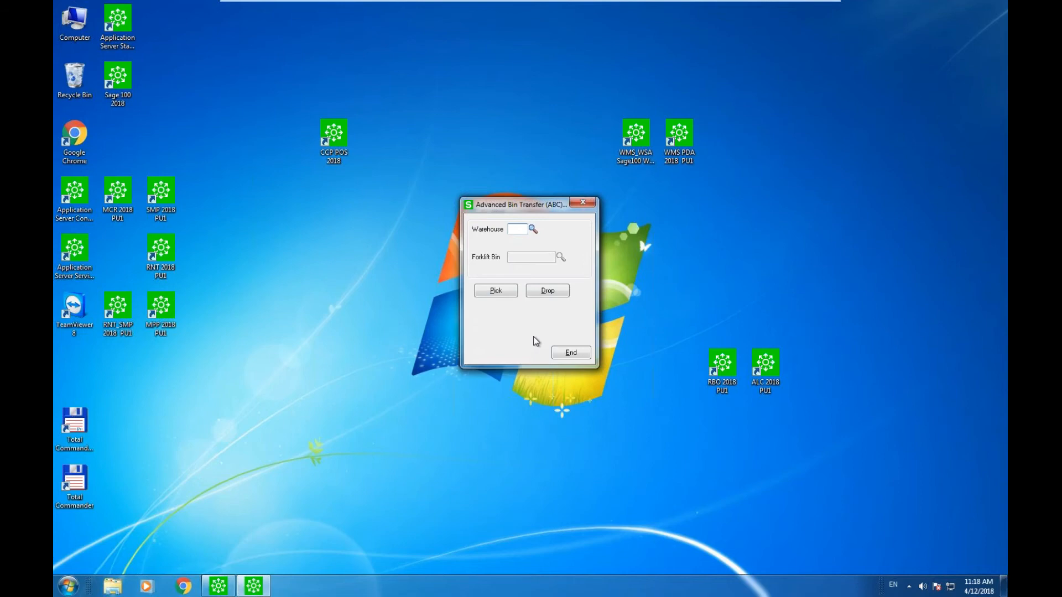
pyautogui.write('001')
pyautogui.press('Tab')
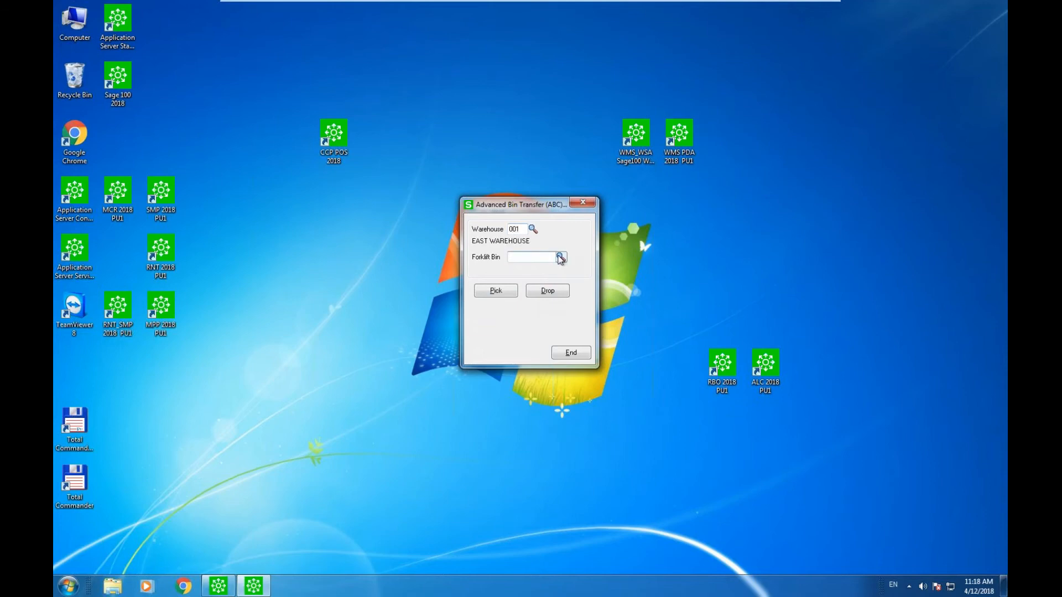
pyautogui.click(560, 257)
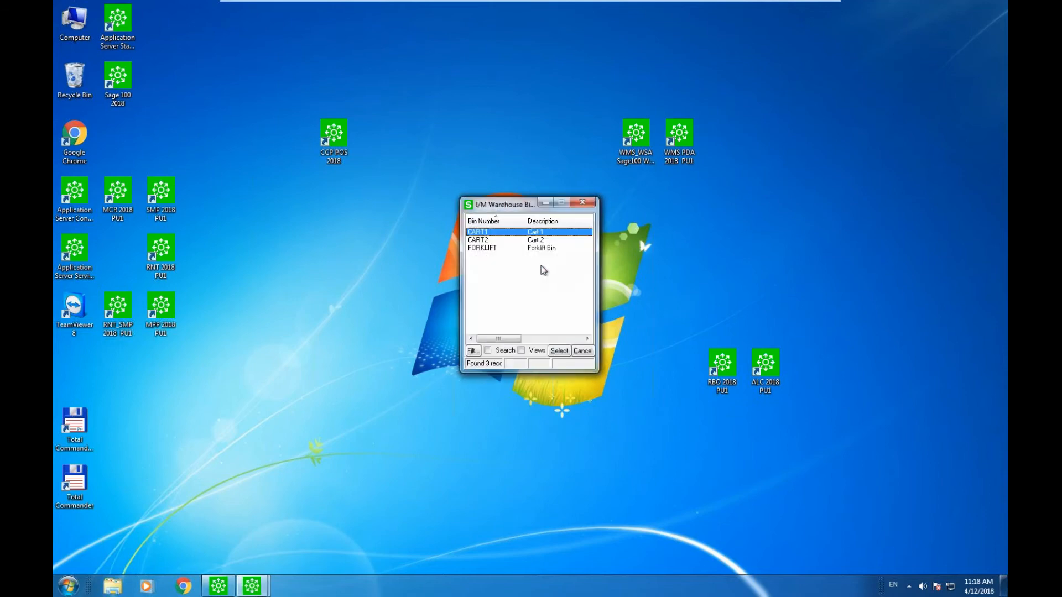
pyautogui.doubleClick(511, 248)
# Browse items in bin A-100-20 on the Pick screen without picking any.
pyautogui.click(501, 290)
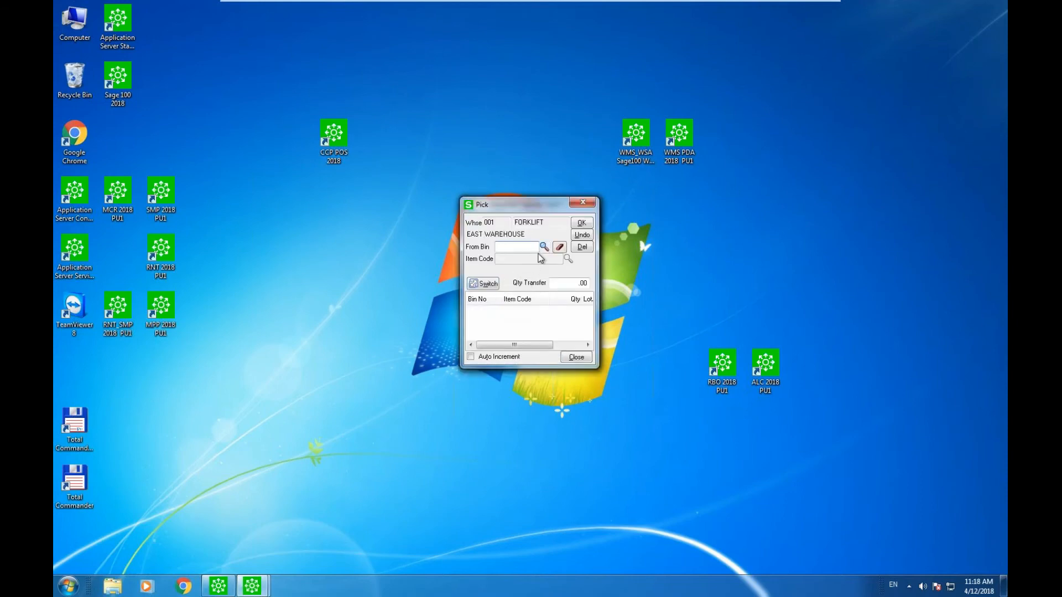
pyautogui.click(544, 247)
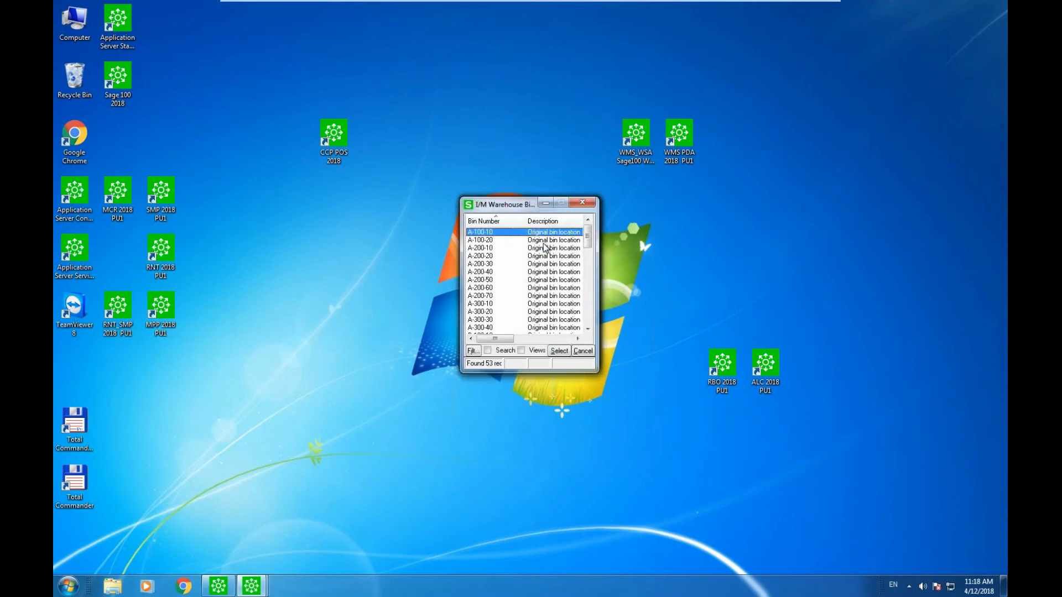
pyautogui.doubleClick(548, 249)
pyautogui.click(568, 258)
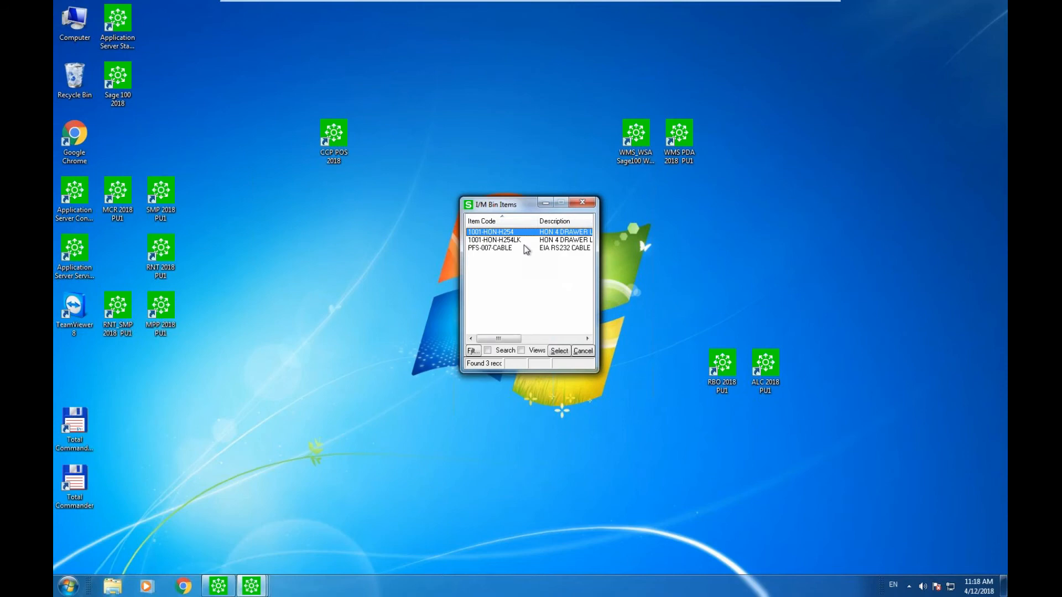
pyautogui.click(523, 246)
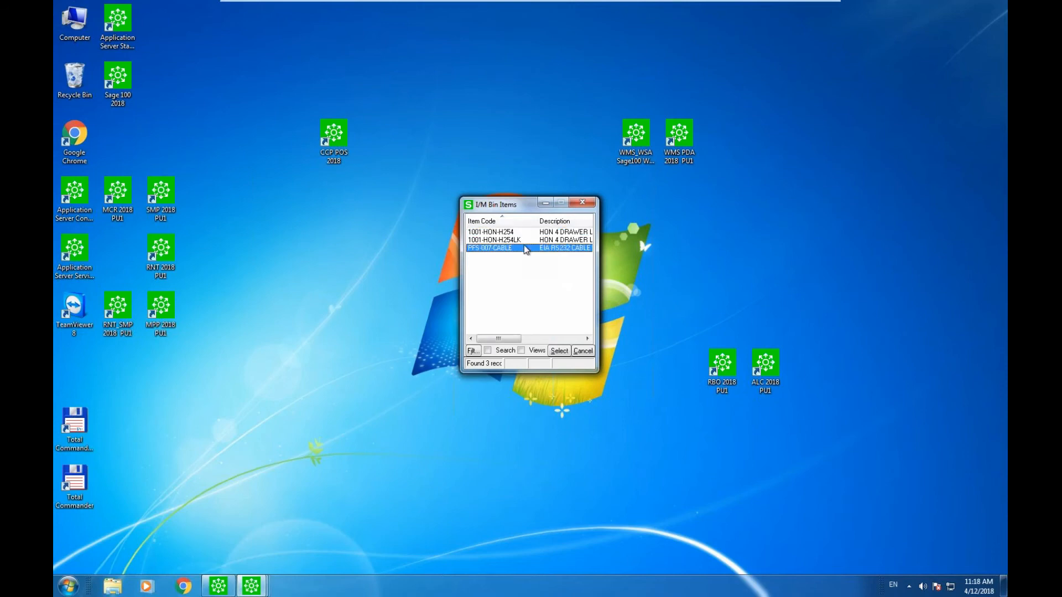
pyautogui.click(585, 203)
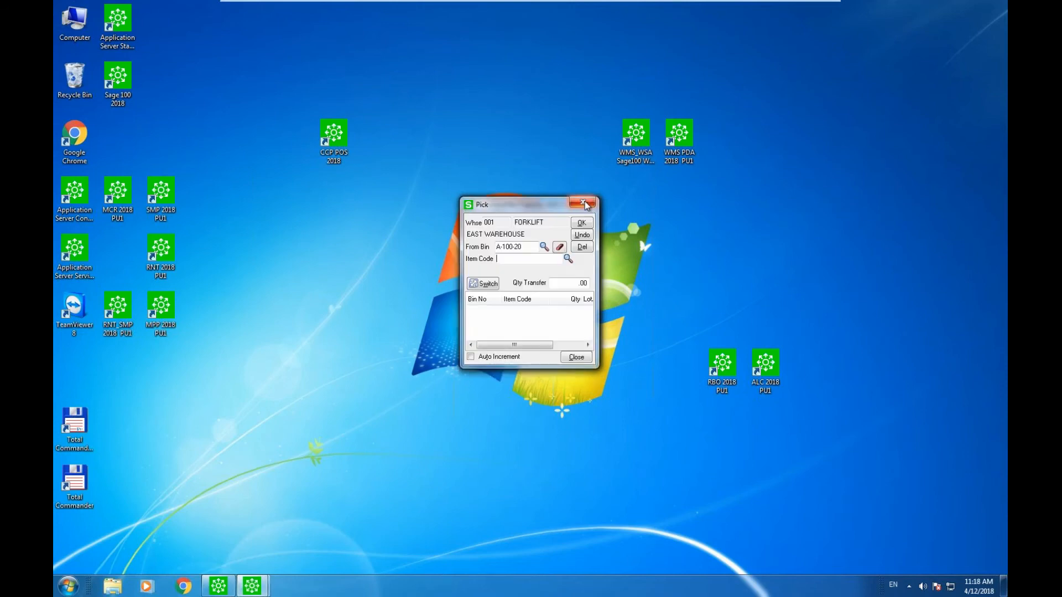
pyautogui.click(584, 202)
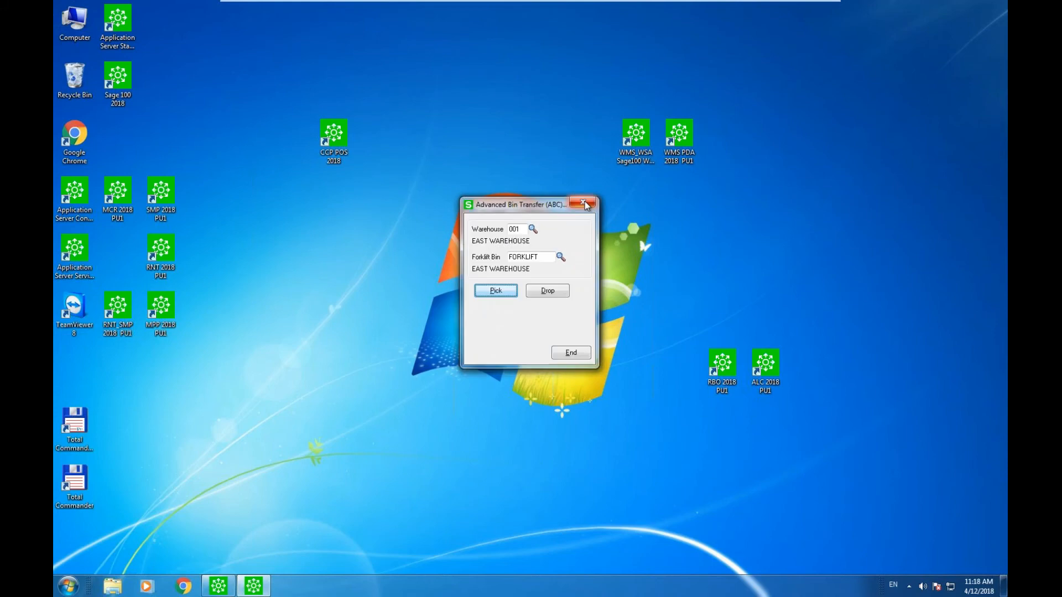
# Close Advanced Bin Transfer back to the IIG WMS menu, then view the virtual machine's message log.
pyautogui.click(584, 202)
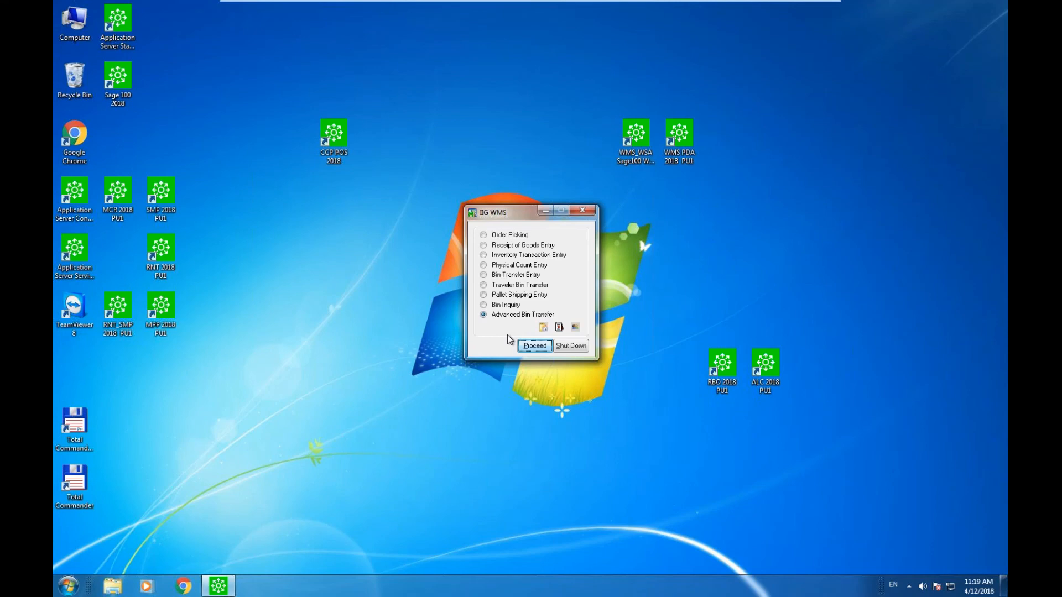
pyautogui.click(779, 4)
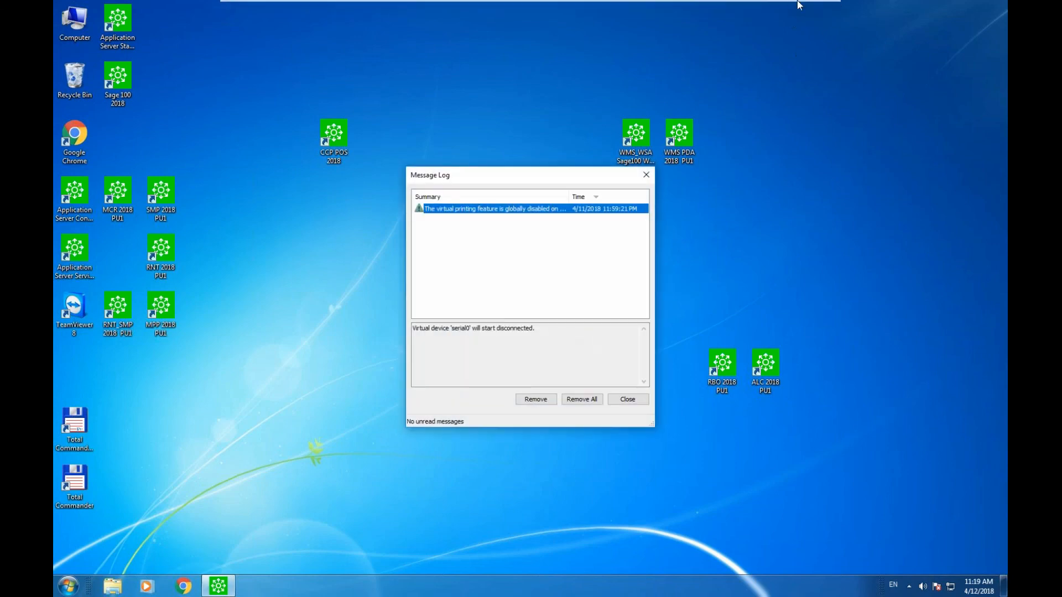
pyautogui.click(991, 339)
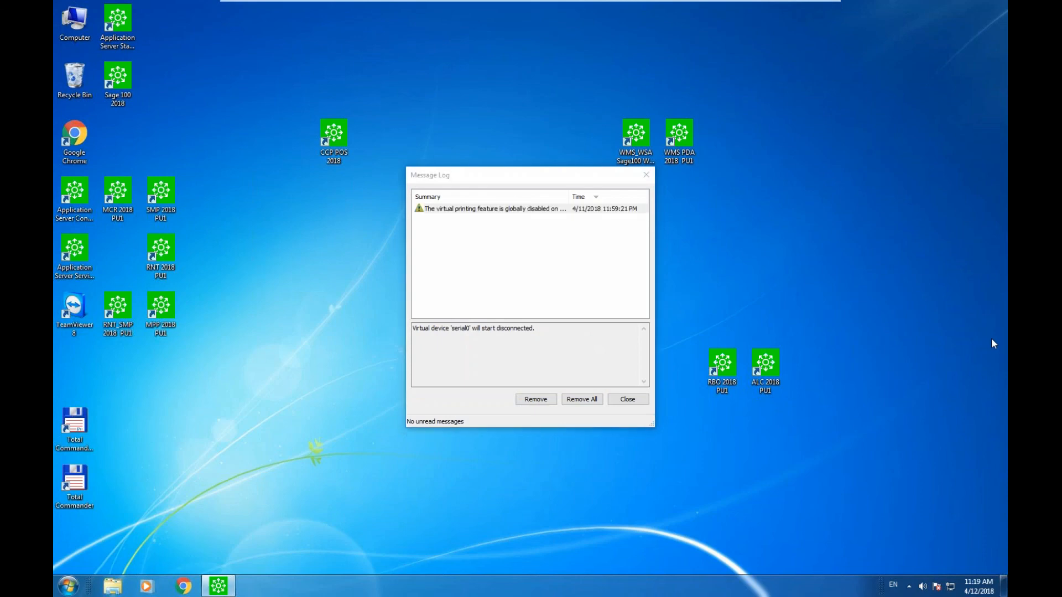
pyautogui.click(927, 481)
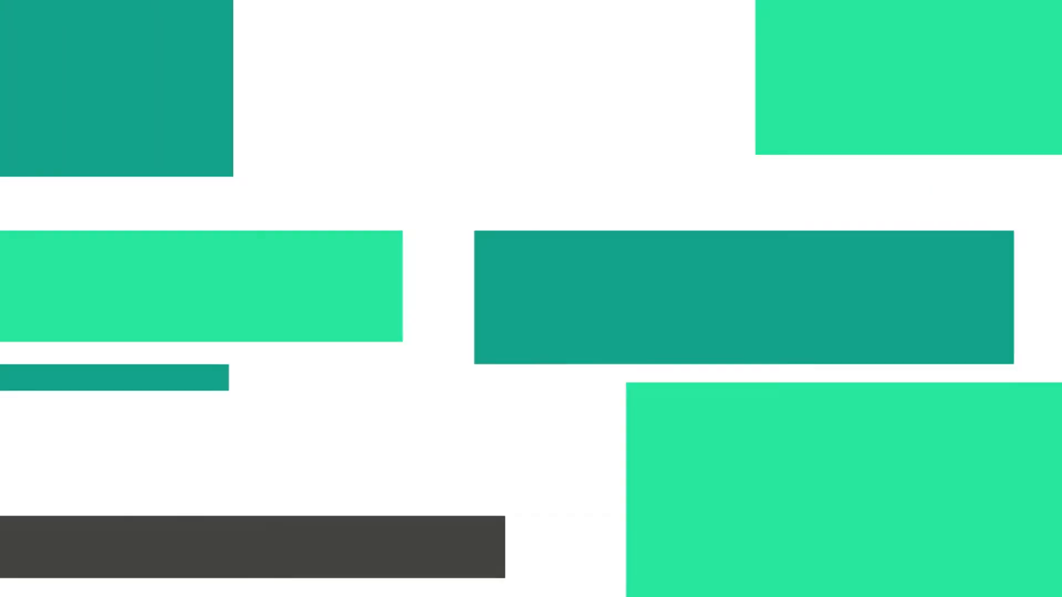